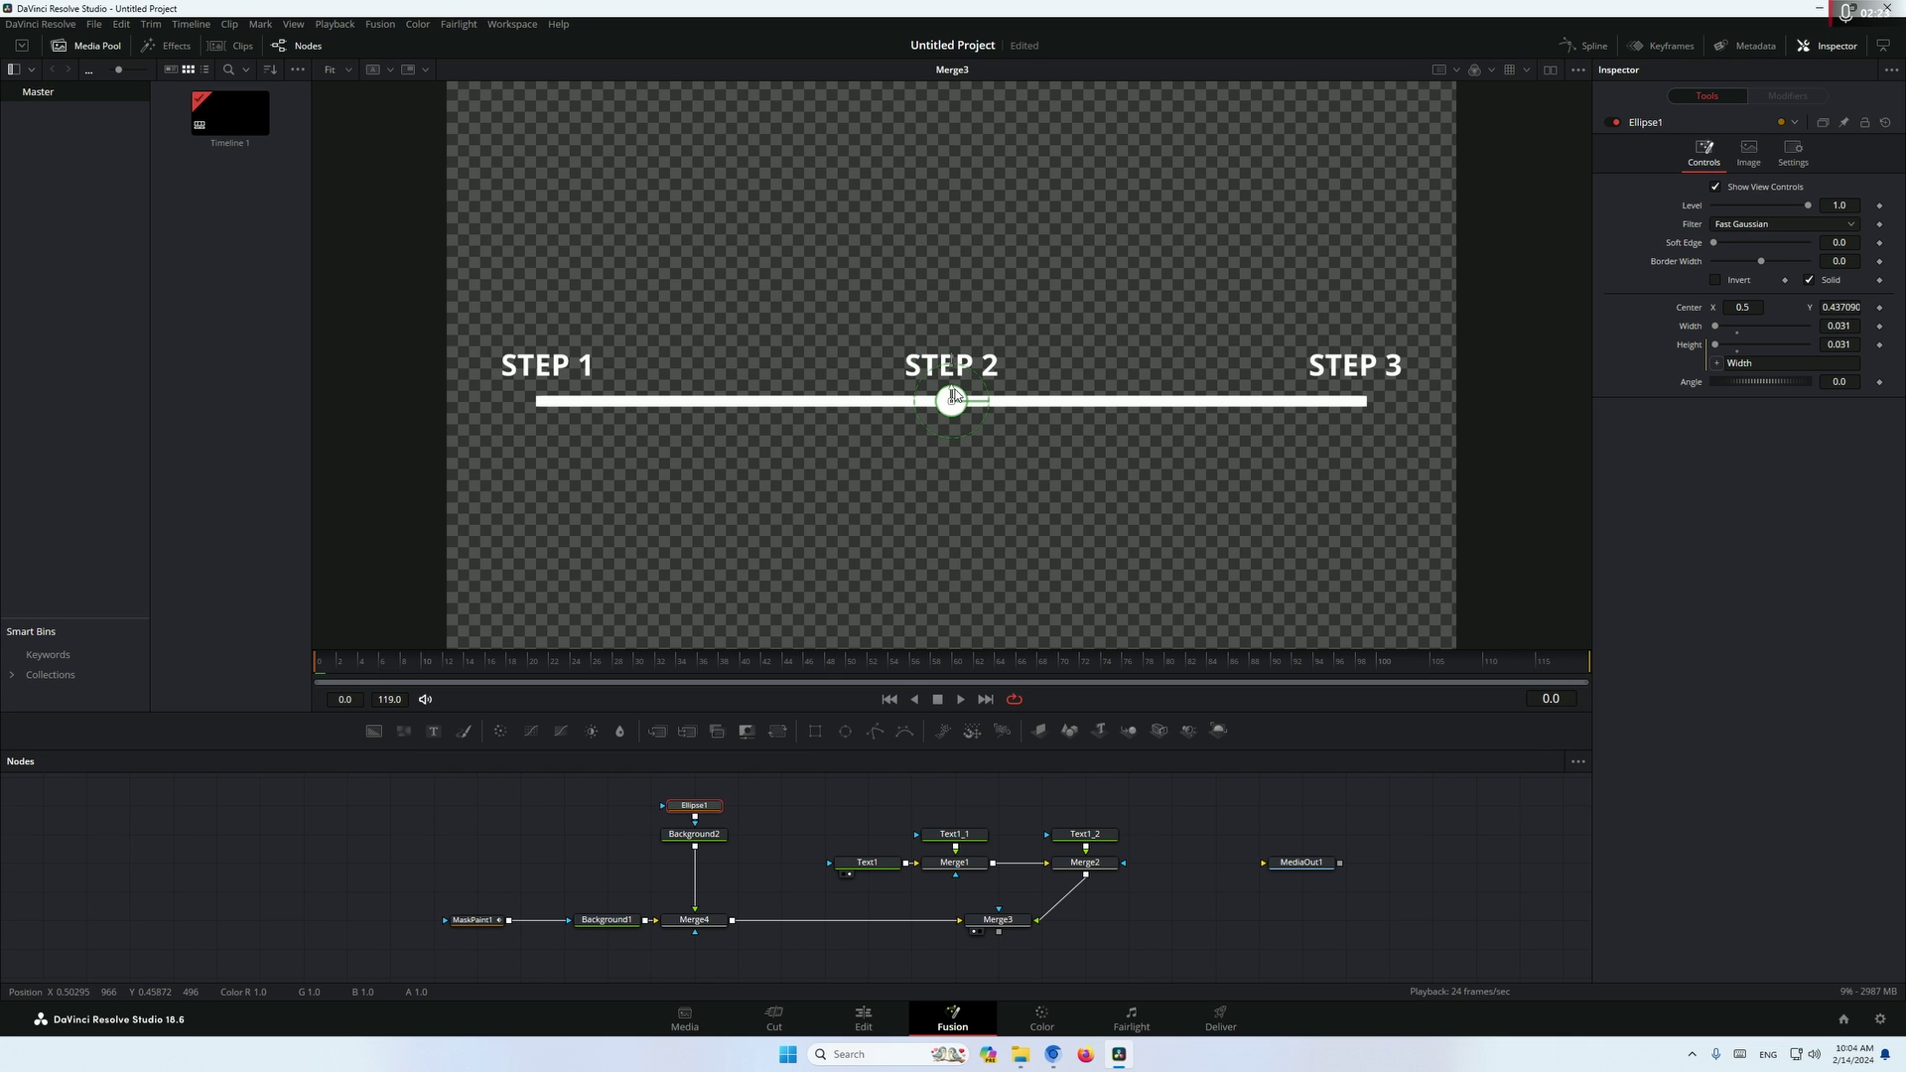
Keyframe the STEP 1 text's layout center and shading opacity at frame 10.
{"action": "left_click", "coordinate": [1255, 809]}
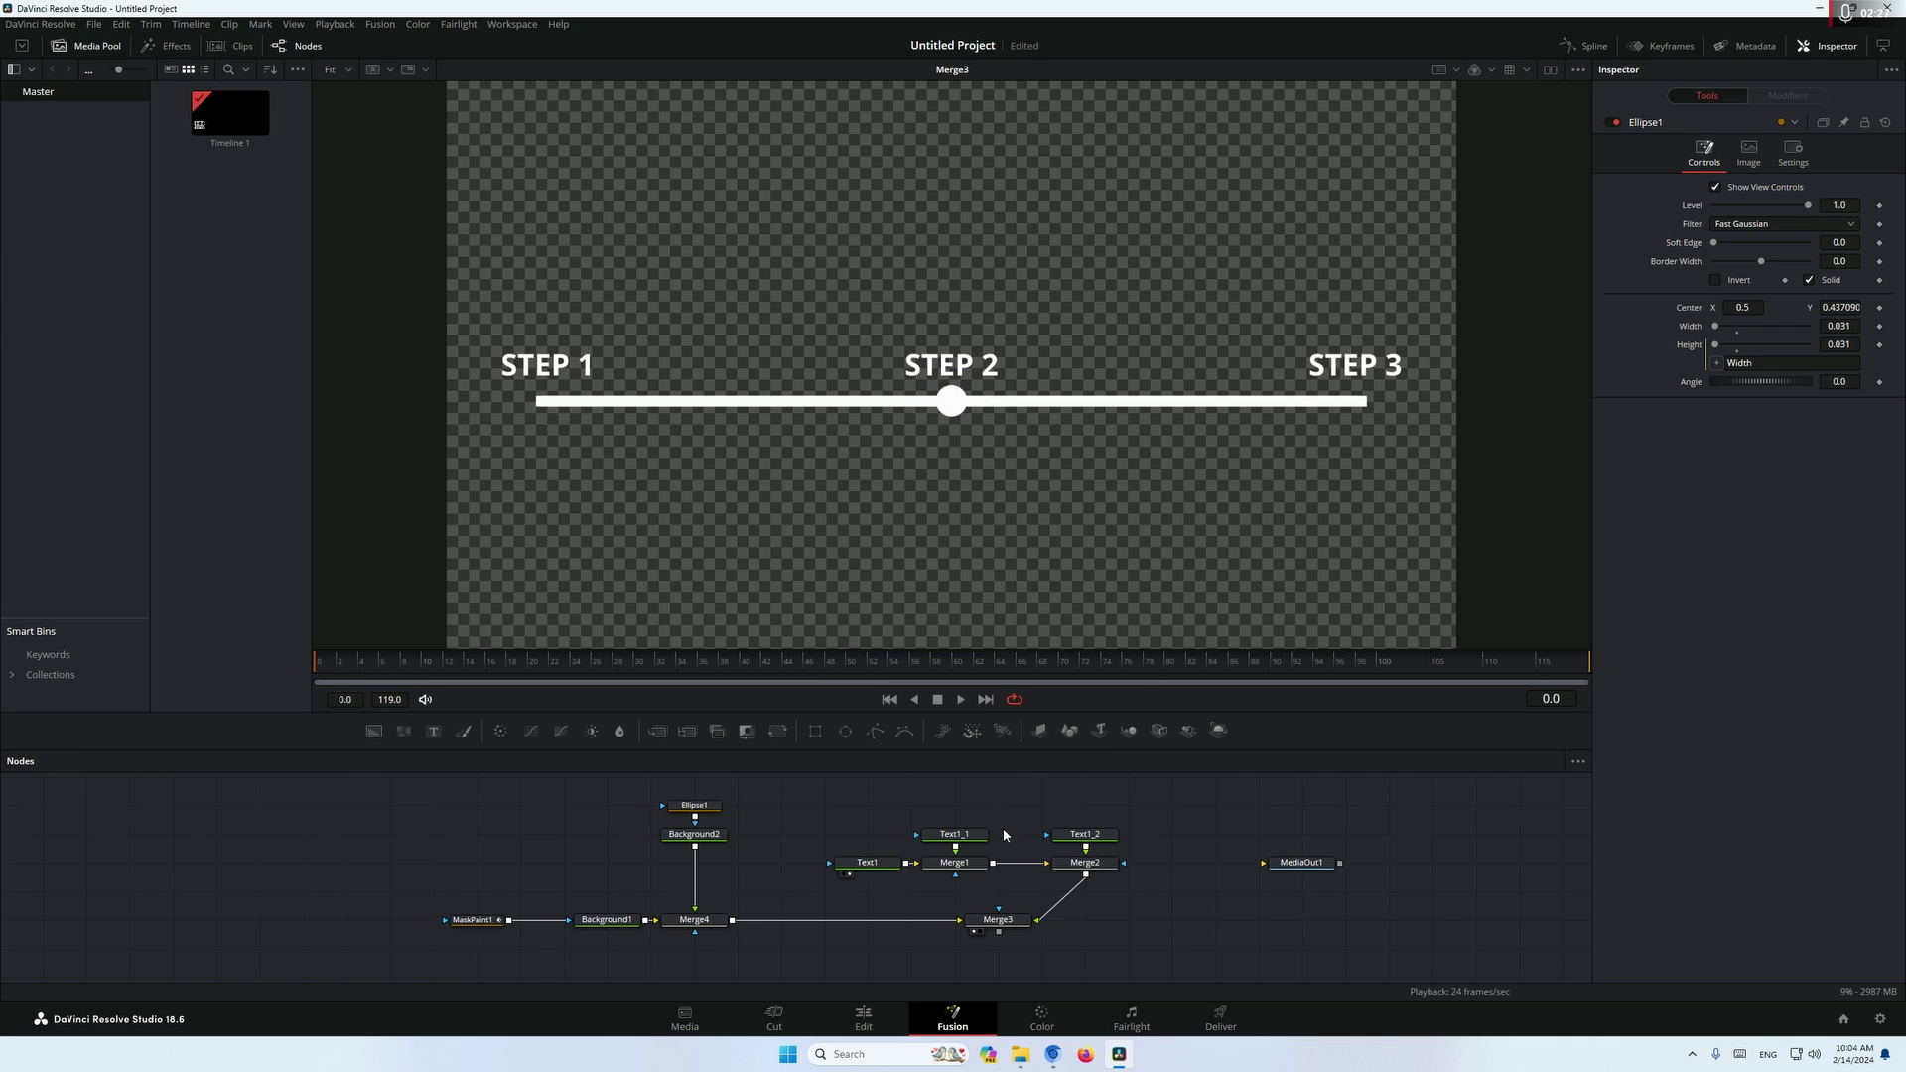
{"action": "left_click_drag", "start_coordinate": [870, 879], "coordinate": [827, 880]}
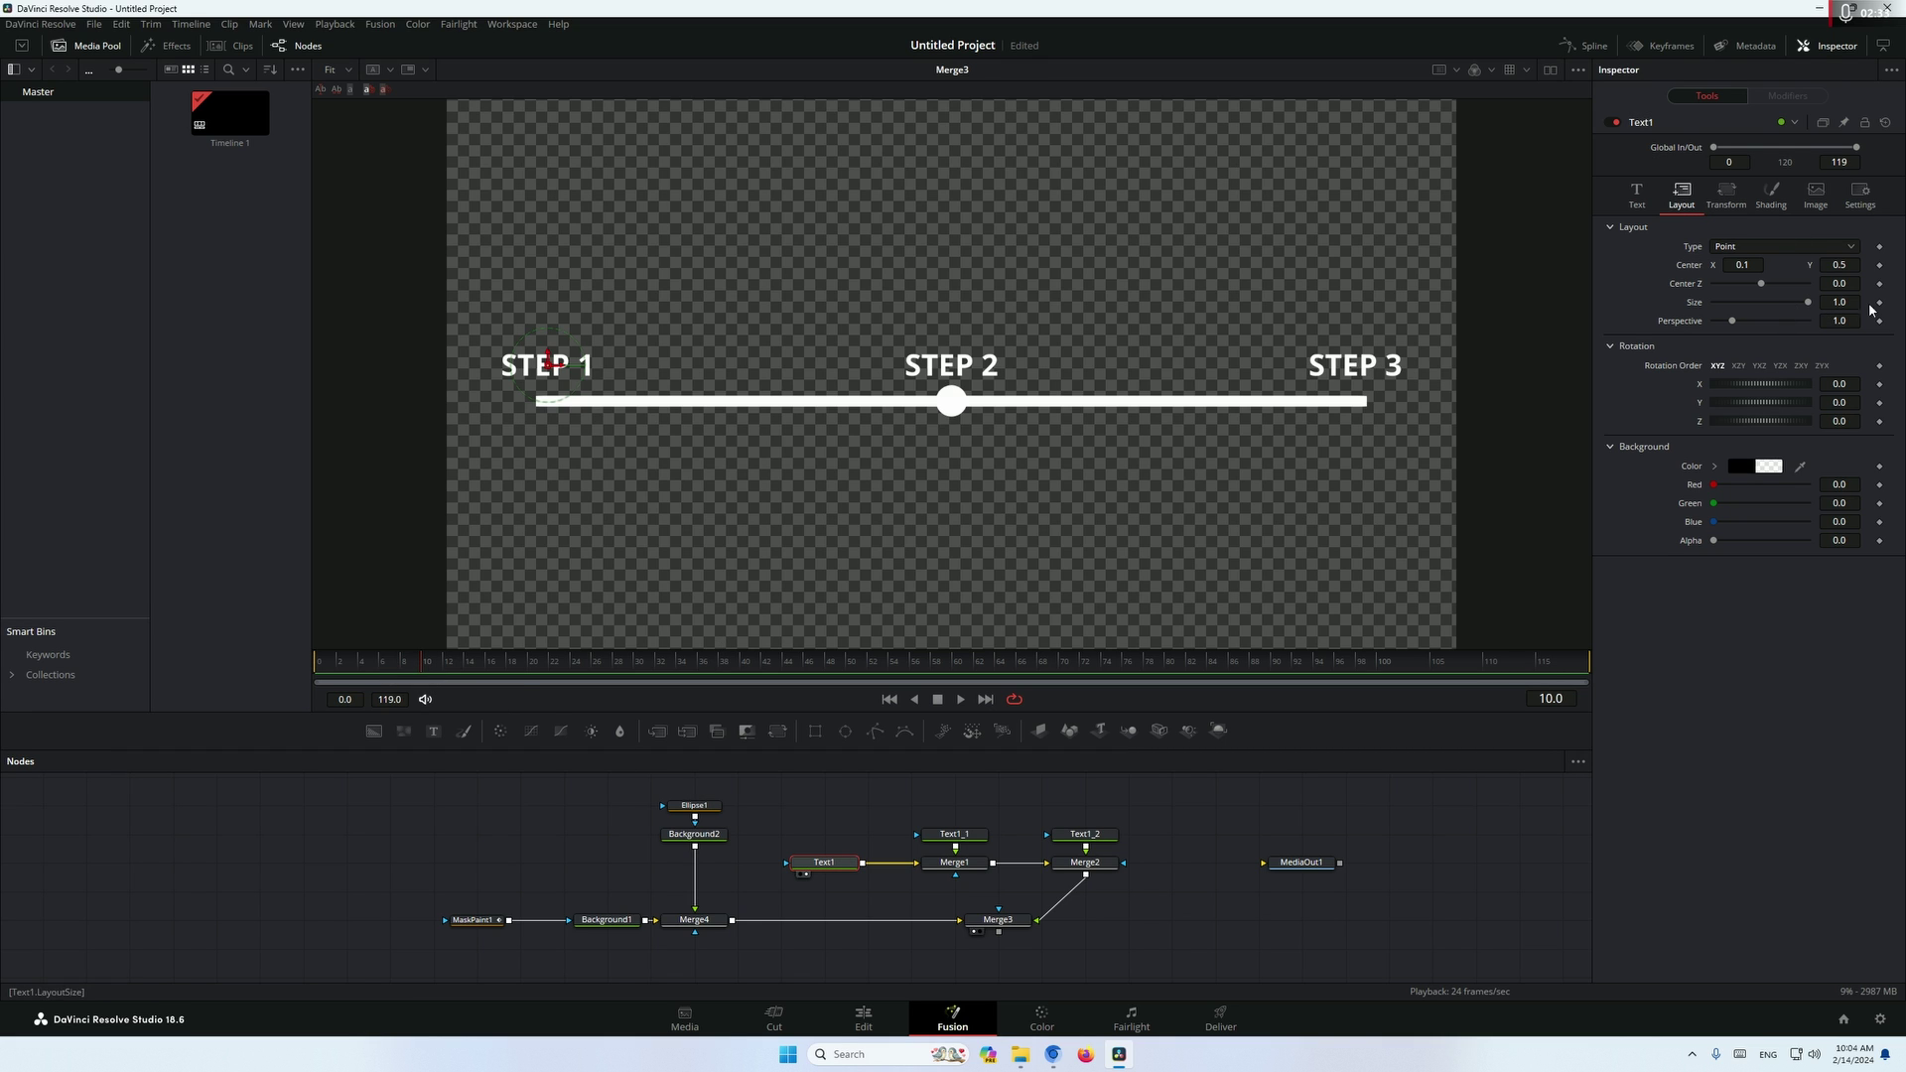
{"action": "left_click", "coordinate": [1771, 196]}
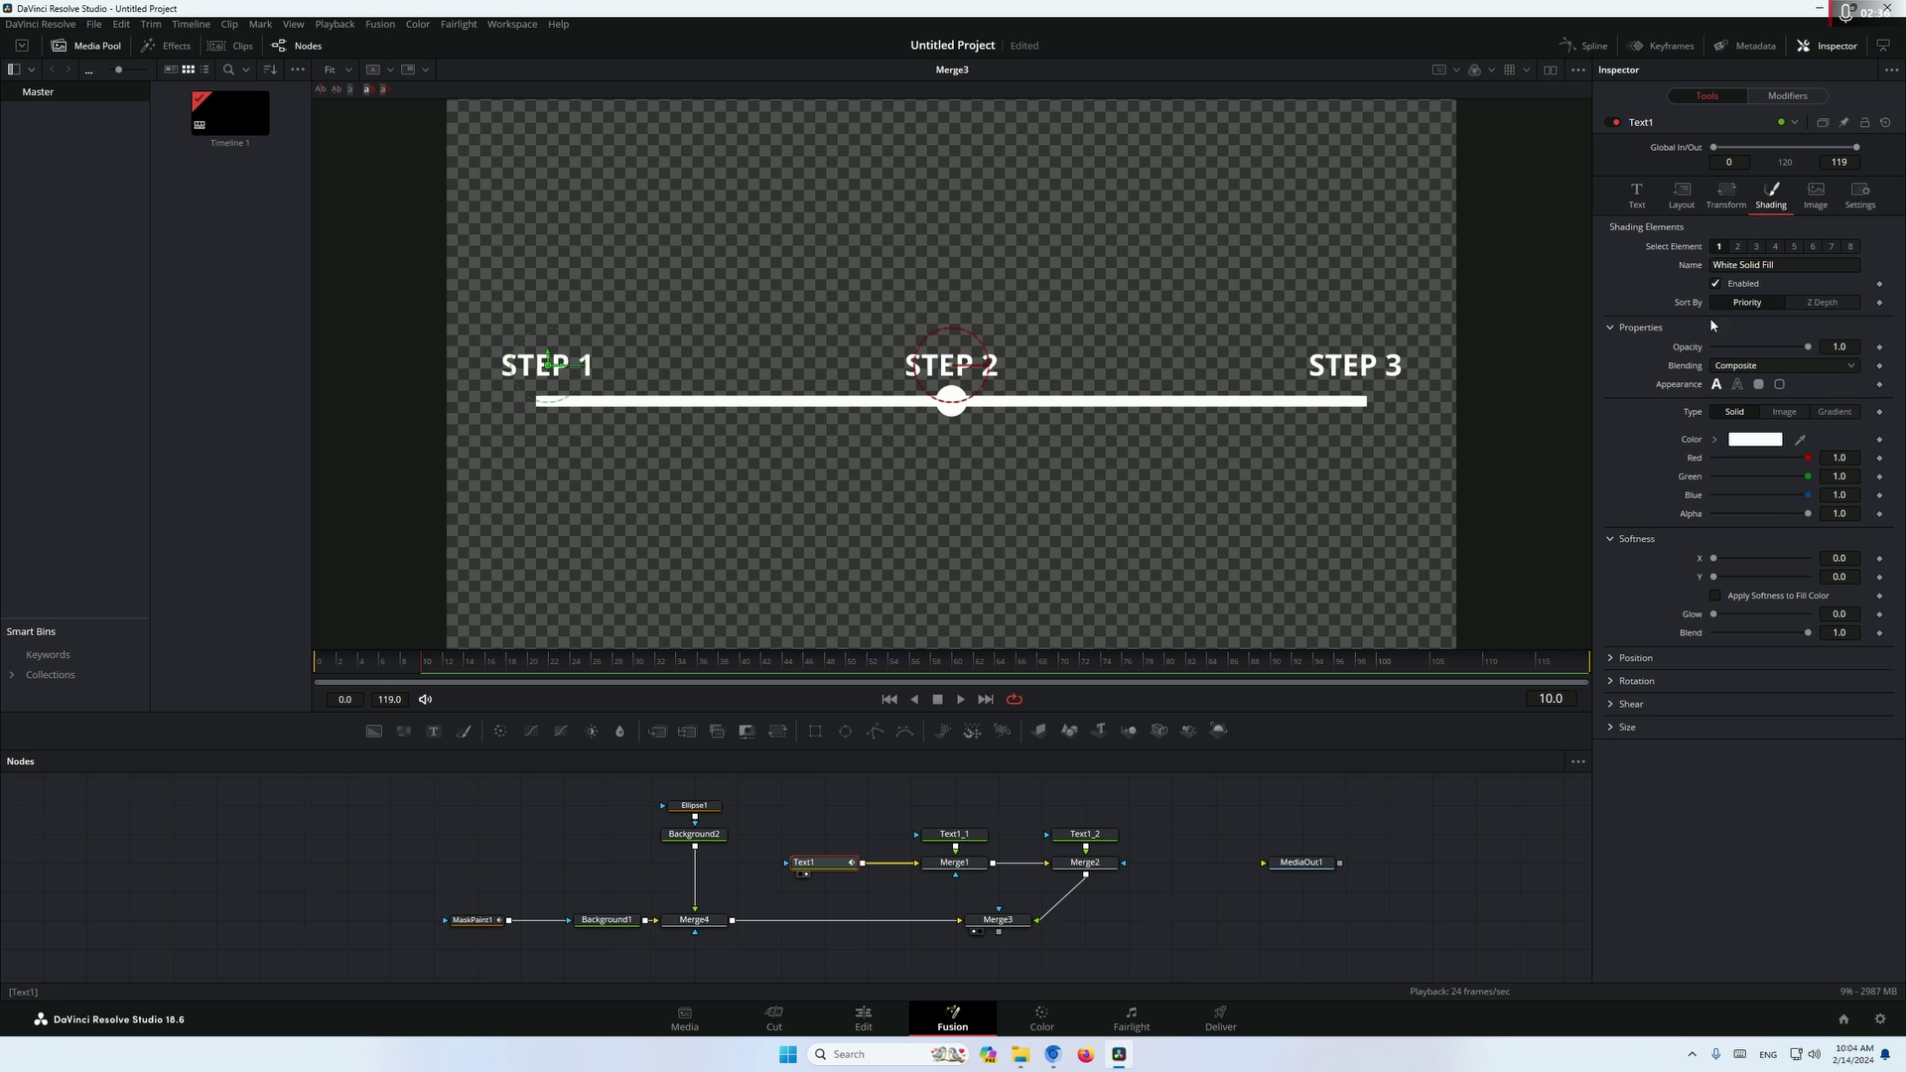
{"action": "left_click", "coordinate": [1879, 347]}
At frame 0, lower the STEP 1 text's center Y to about 0.473, set its opacity to 0, and preview the animation.
{"action": "left_click", "coordinate": [340, 661]}
{"action": "left_click", "coordinate": [1693, 199]}
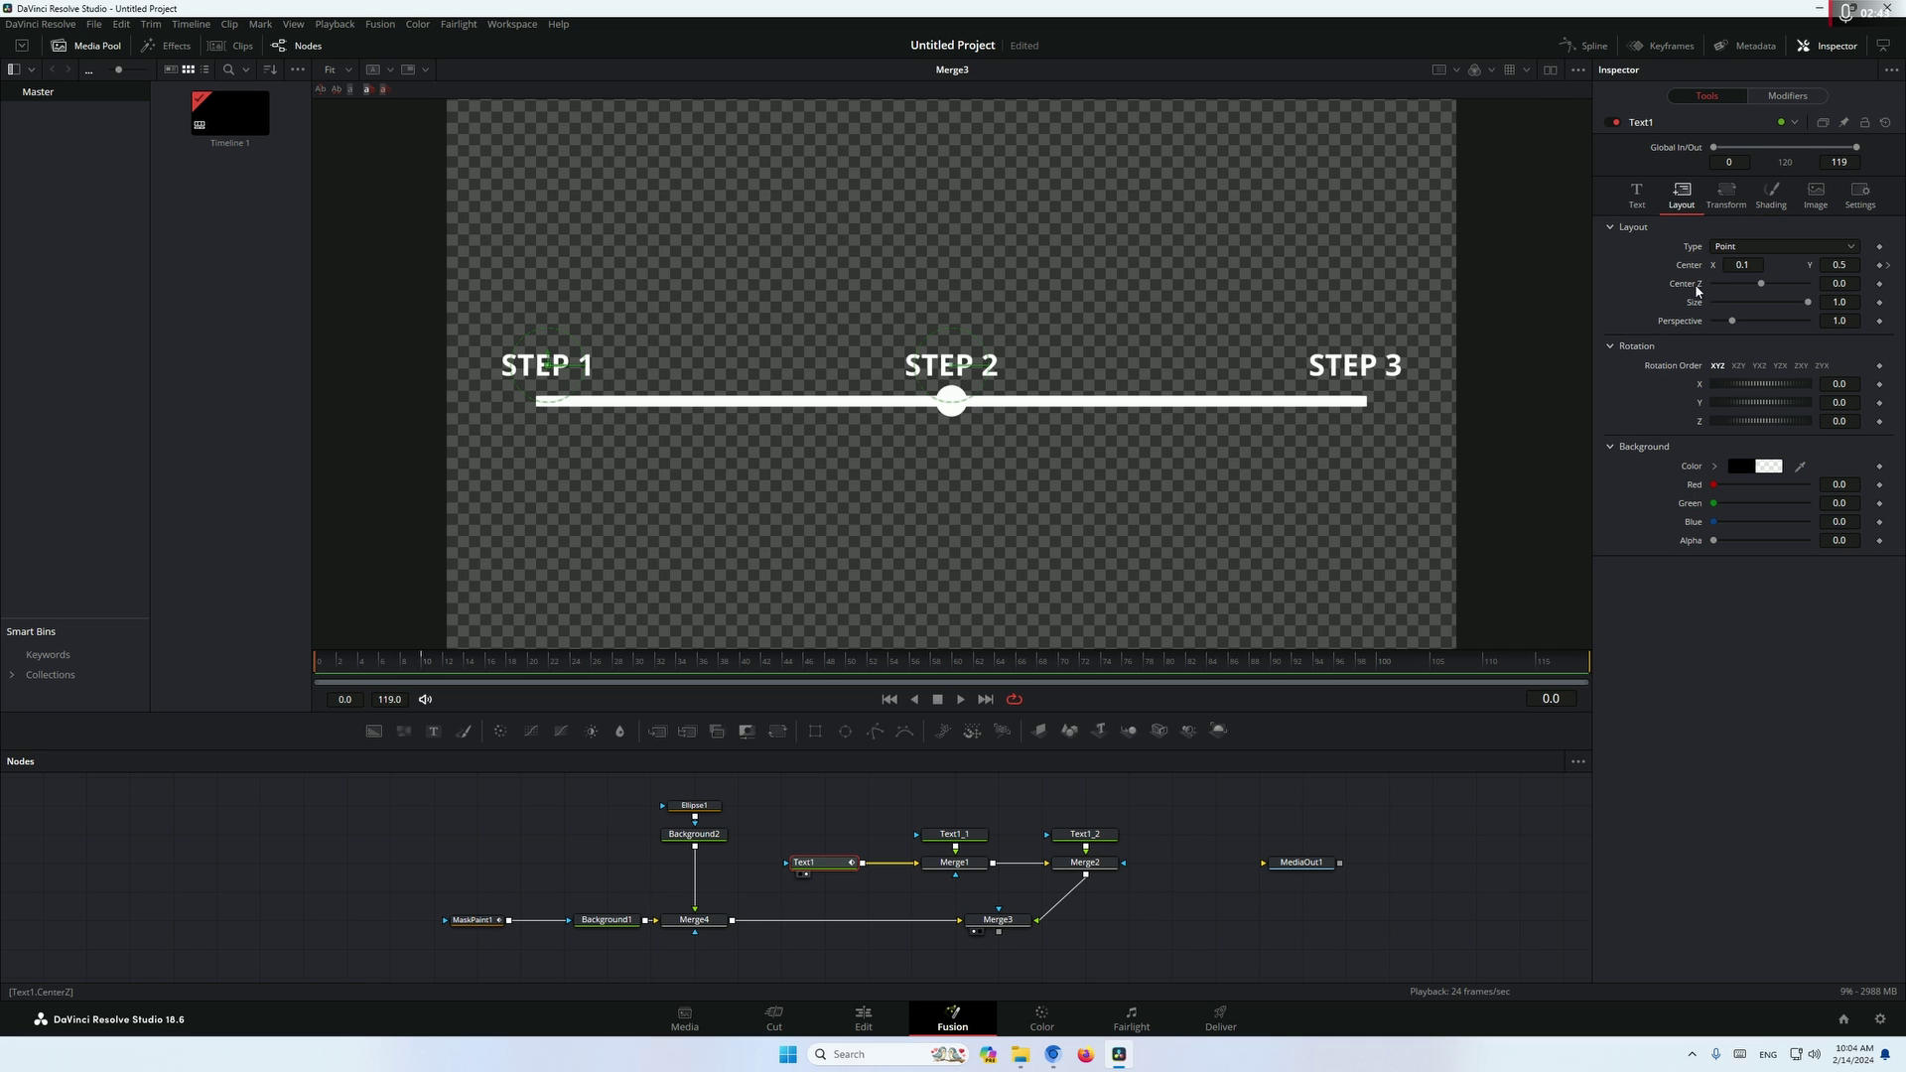
{"action": "left_click_drag", "start_coordinate": [1852, 270], "coordinate": [1835, 267]}
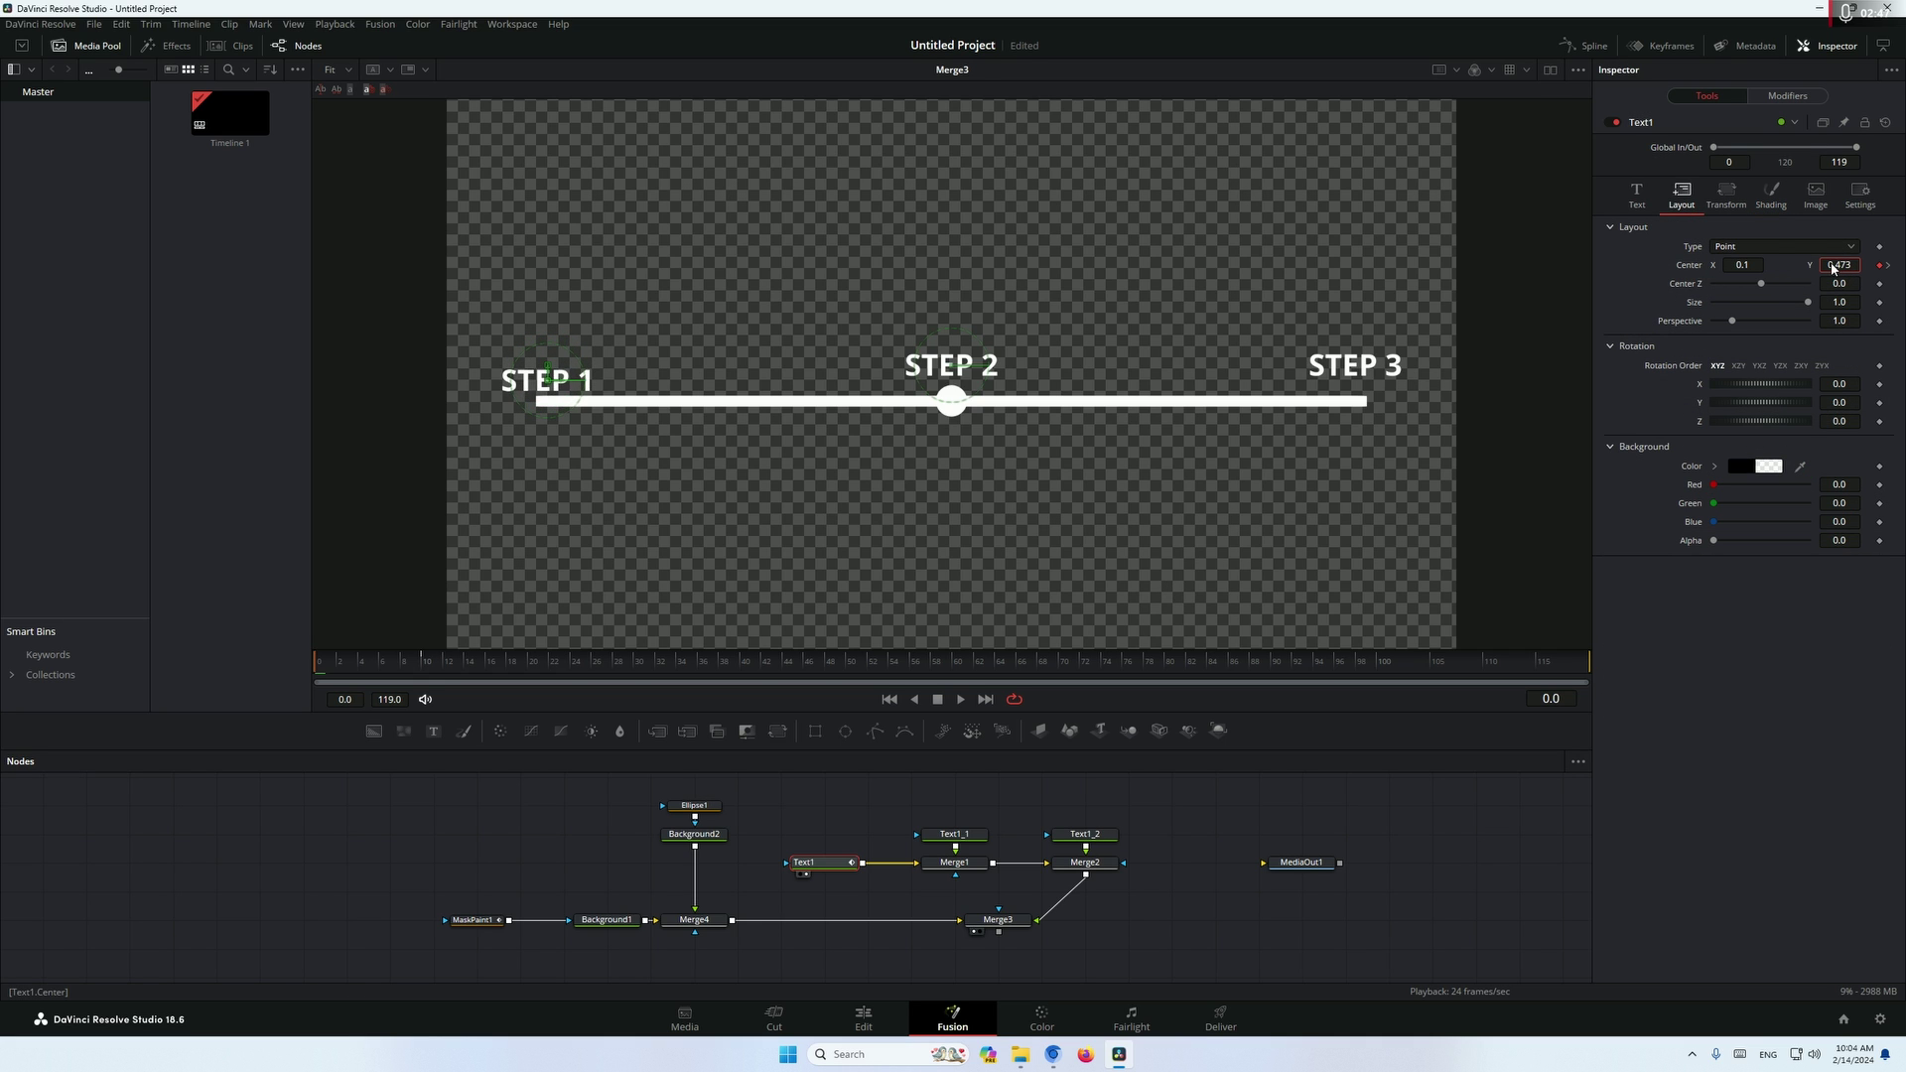
{"action": "left_click", "coordinate": [1770, 195]}
{"action": "left_click_drag", "start_coordinate": [1831, 343], "coordinate": [1769, 346]}
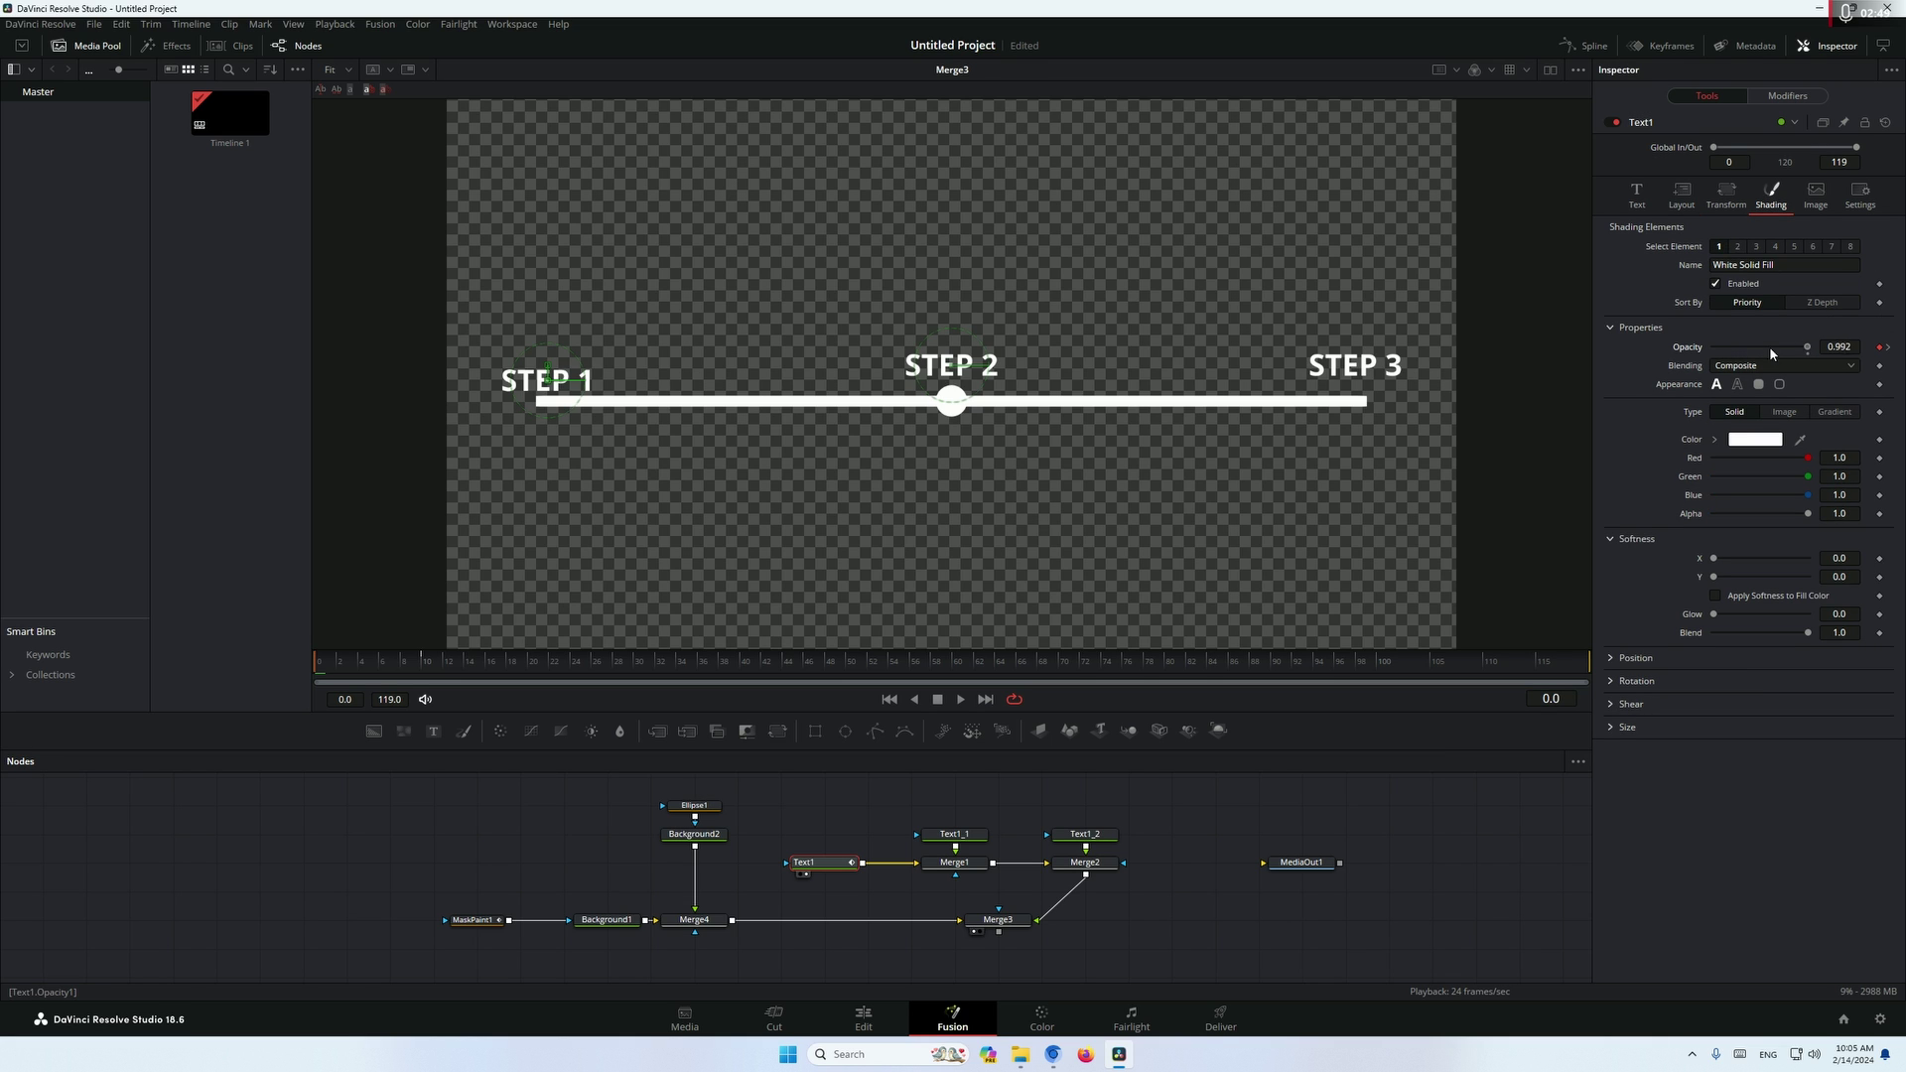
{"action": "left_click", "coordinate": [208, 843]}
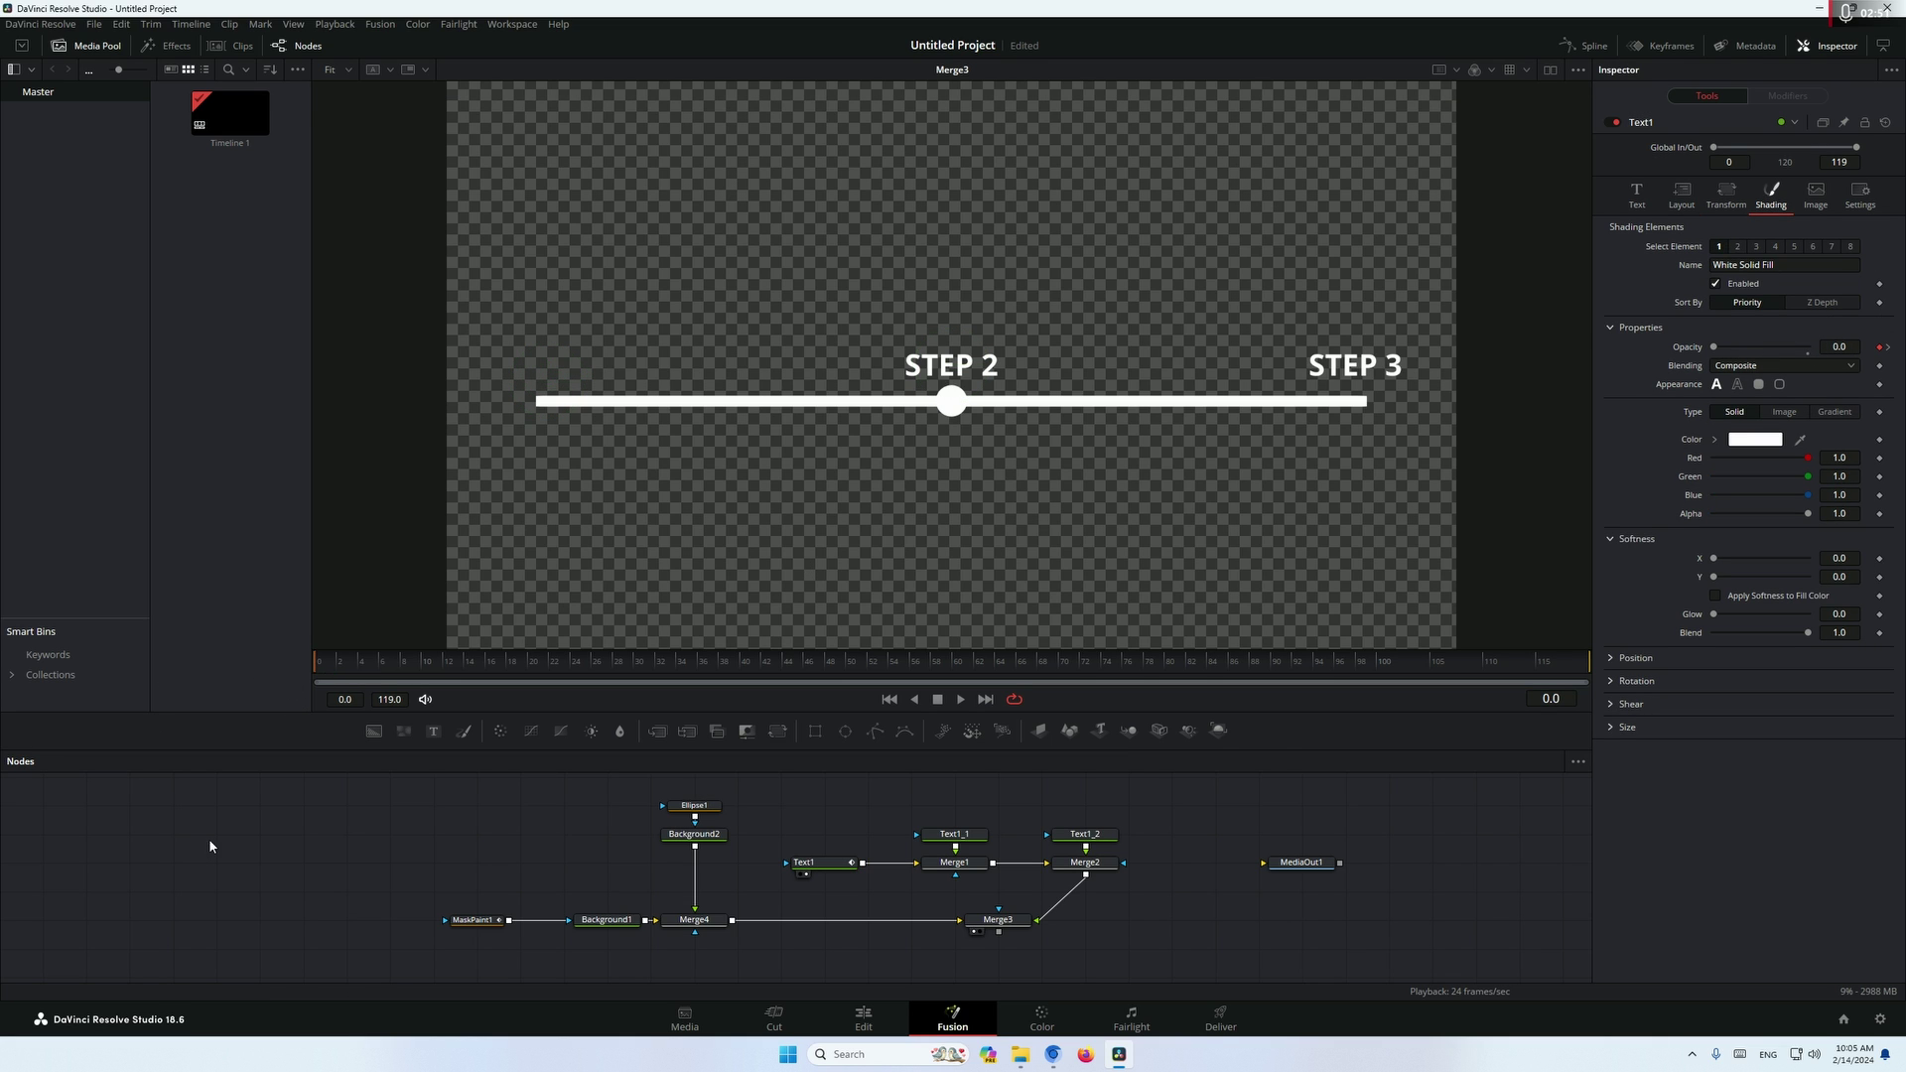
{"action": "key", "text": "space"}
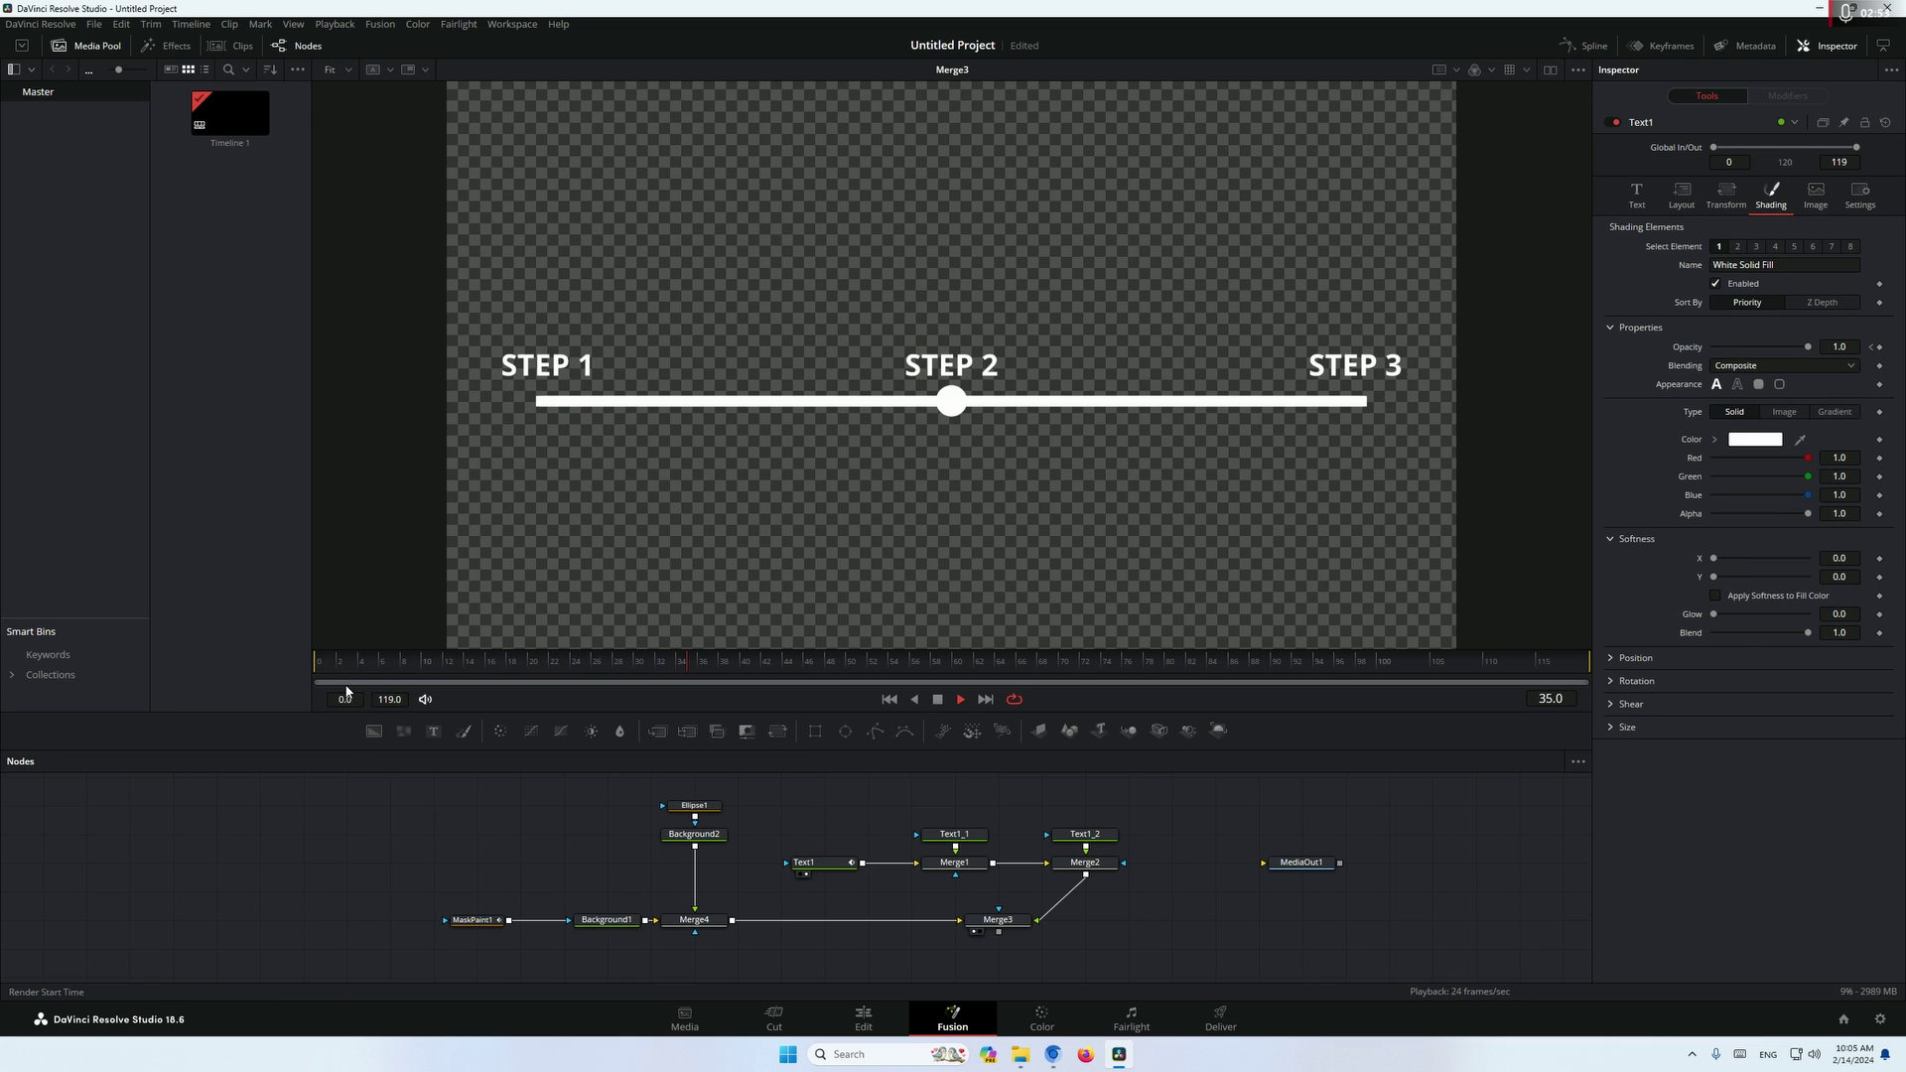
Keyframe the STEP 2 text's layout center and shading opacity at frame 40.
{"action": "left_click", "coordinate": [945, 834]}
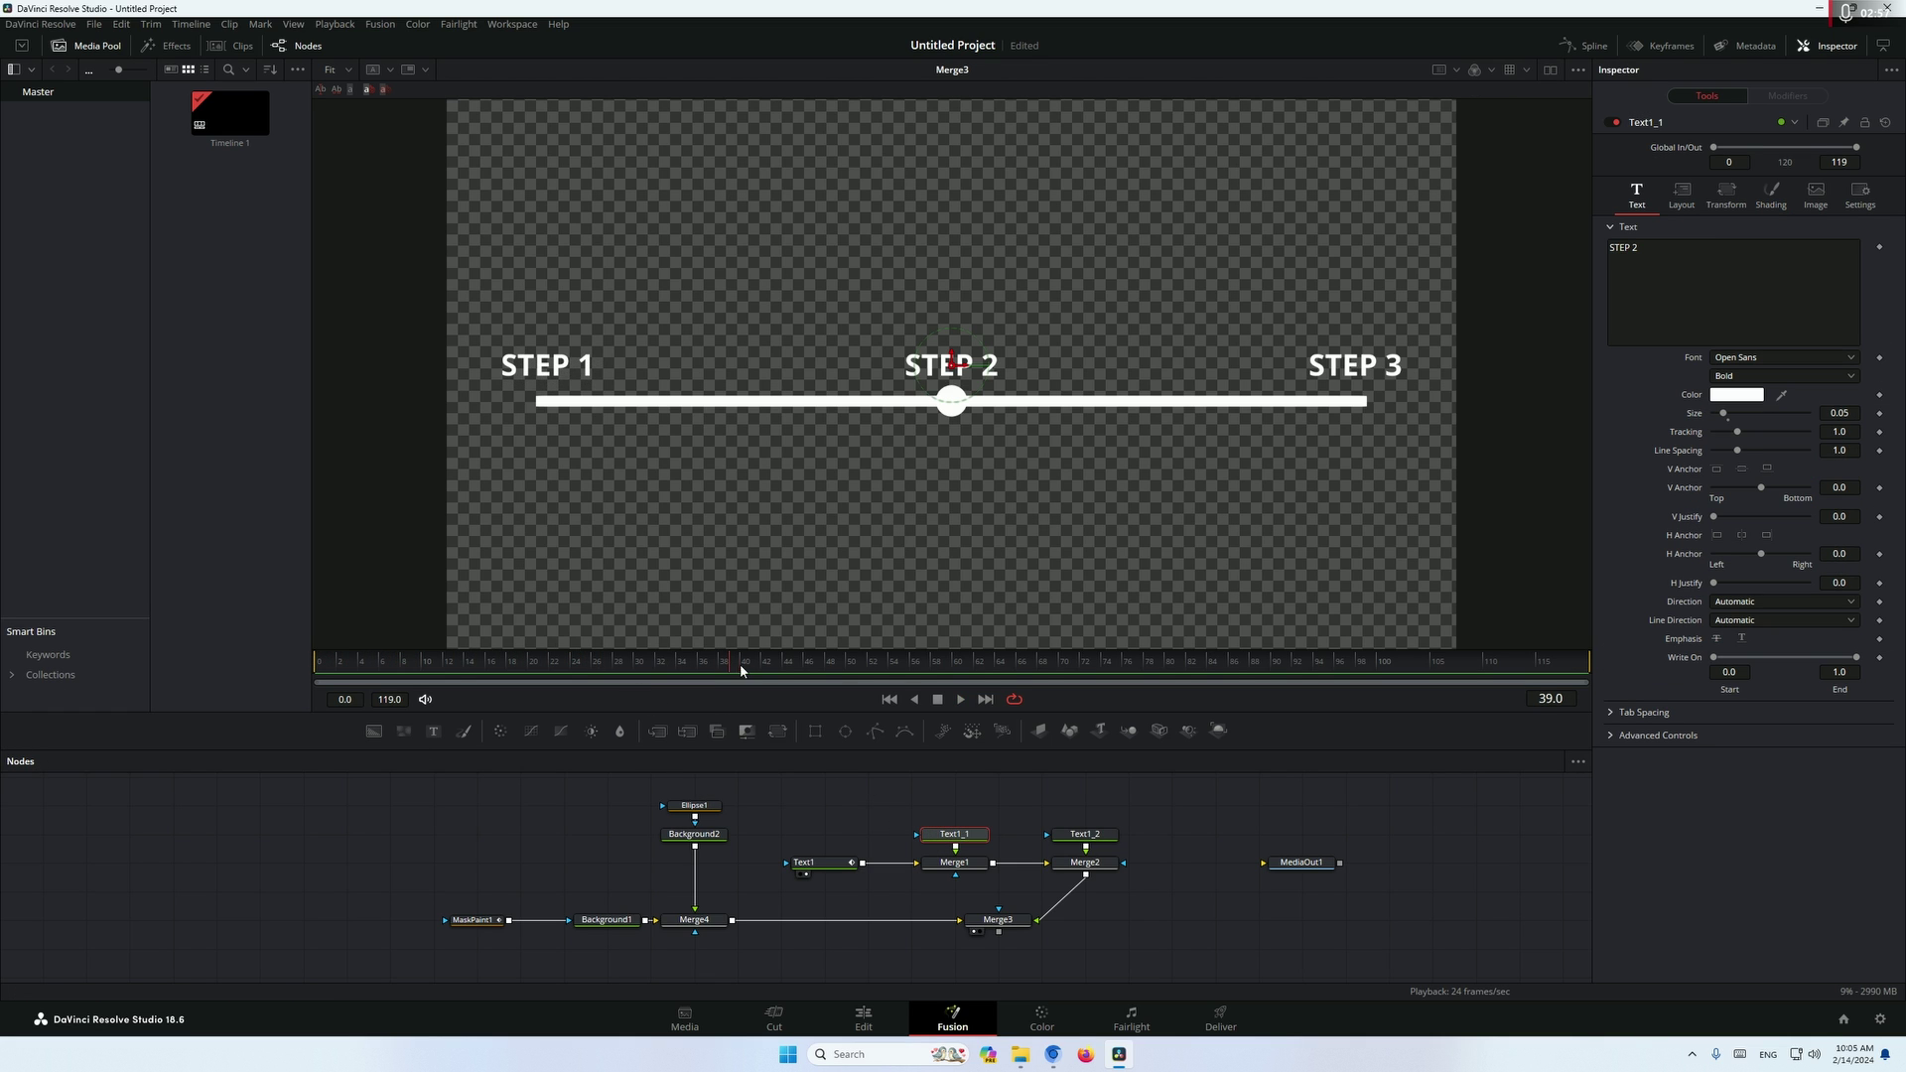
{"action": "left_click", "coordinate": [1683, 195]}
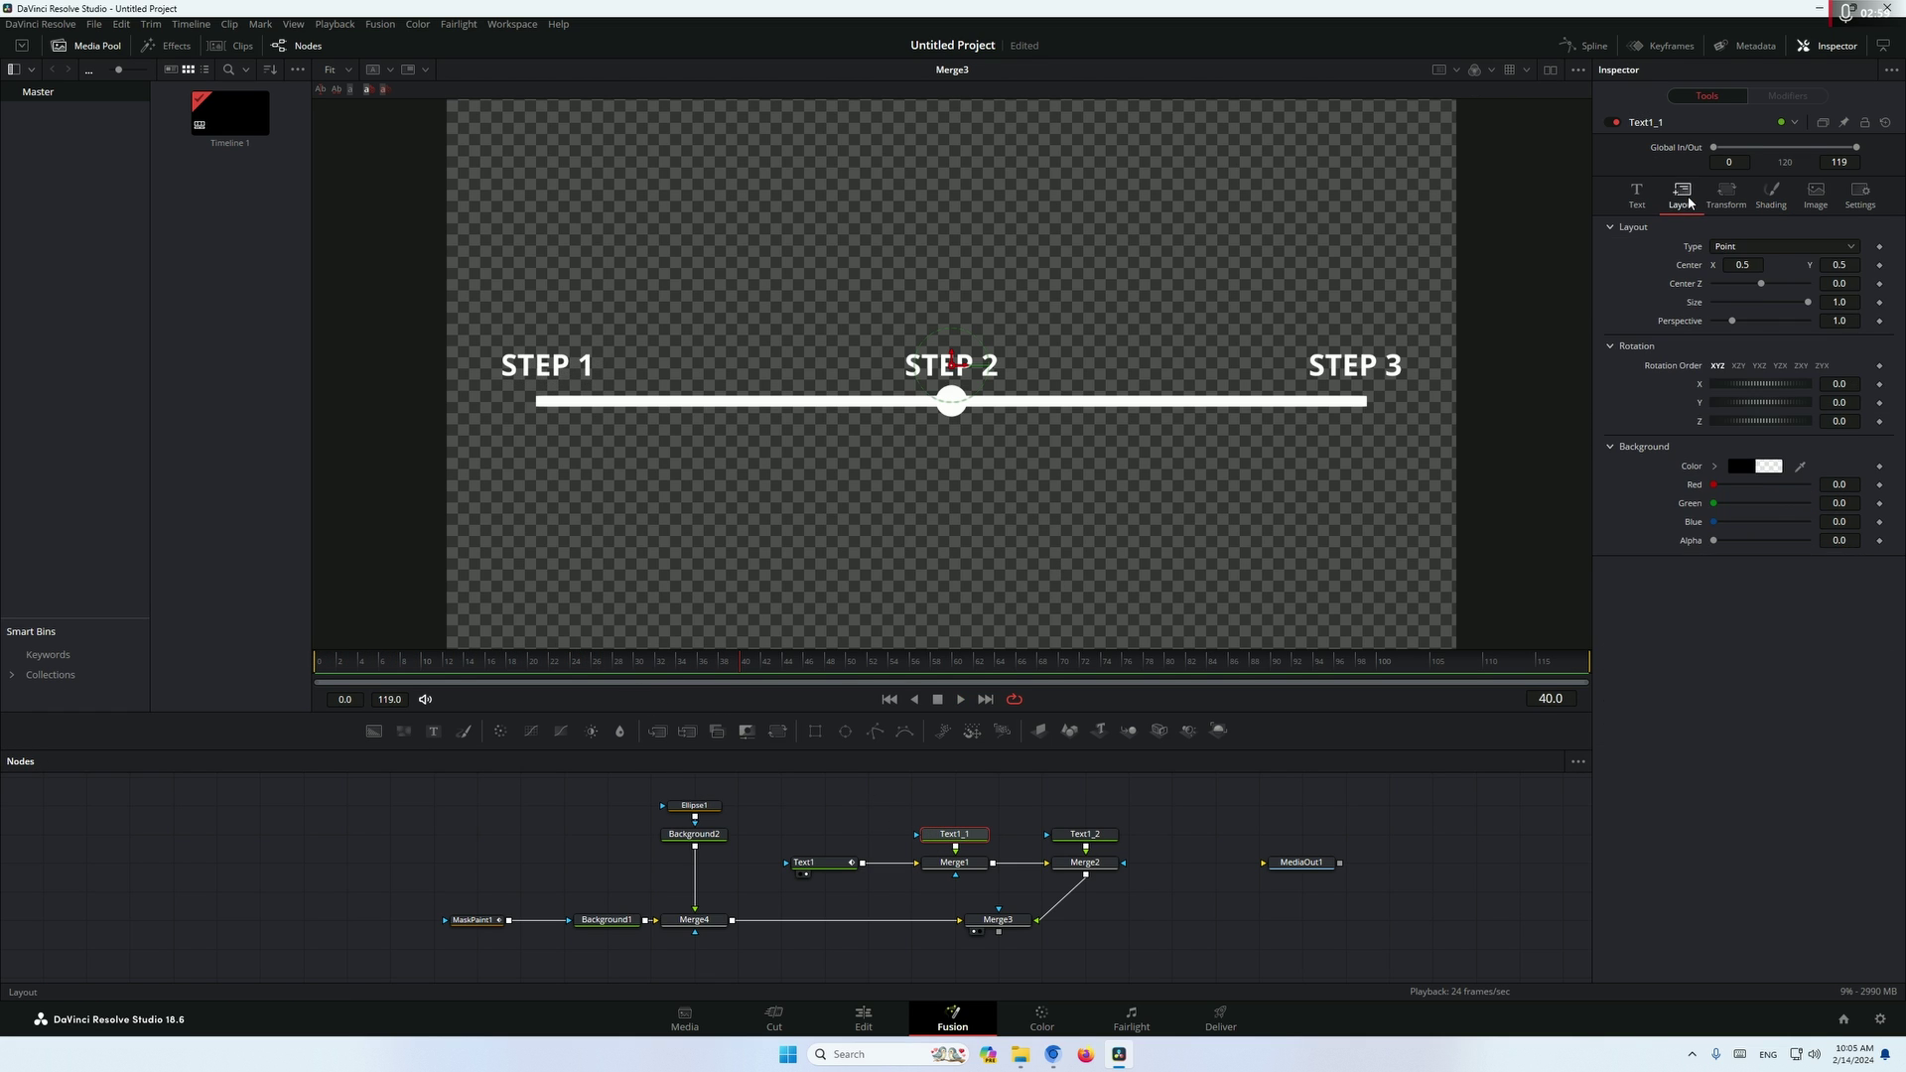
{"action": "left_click", "coordinate": [1879, 265]}
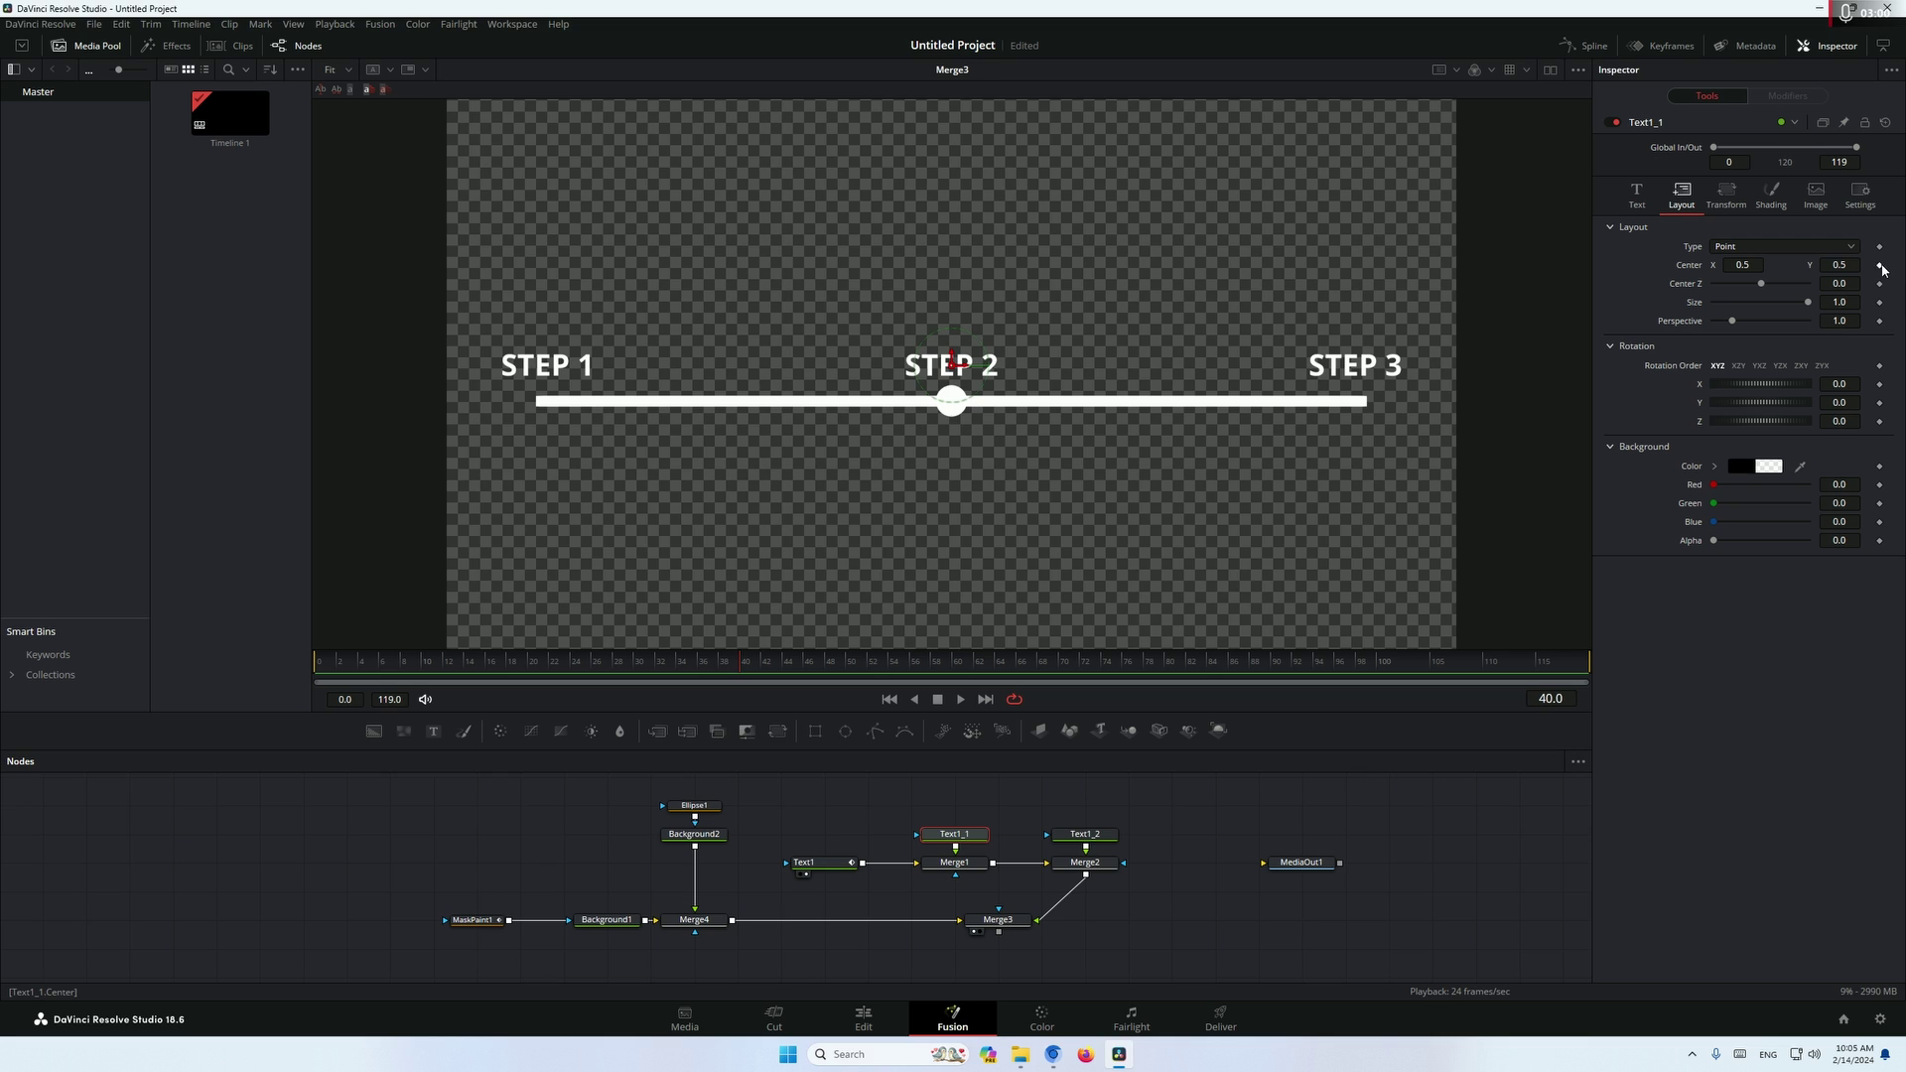
{"action": "left_click", "coordinate": [1767, 196]}
{"action": "left_click", "coordinate": [1879, 347]}
At frame 30, lower the STEP 2 text's center Y to about 0.477, set its opacity to 0, and preview the animation.
{"action": "left_click", "coordinate": [638, 663]}
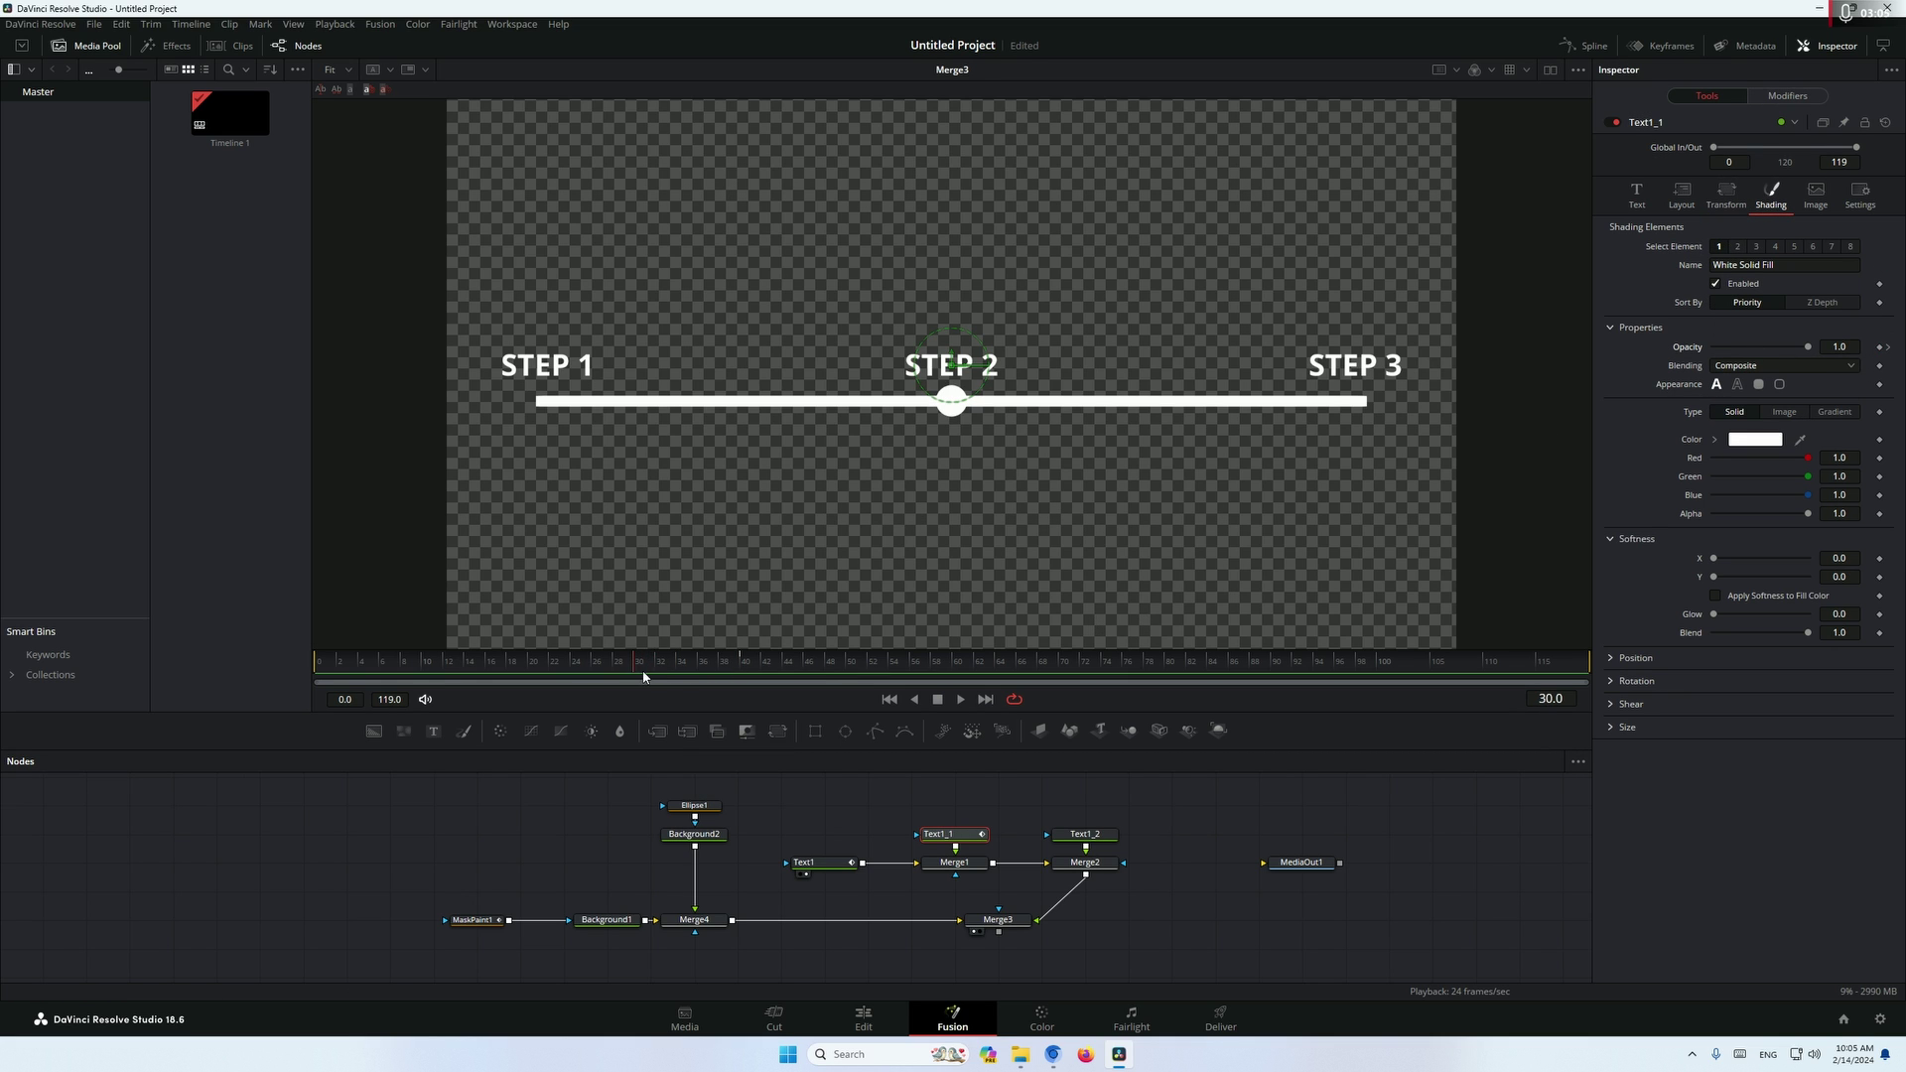
{"action": "left_click", "coordinate": [1681, 195]}
{"action": "left_click_drag", "start_coordinate": [1838, 266], "coordinate": [1834, 272]}
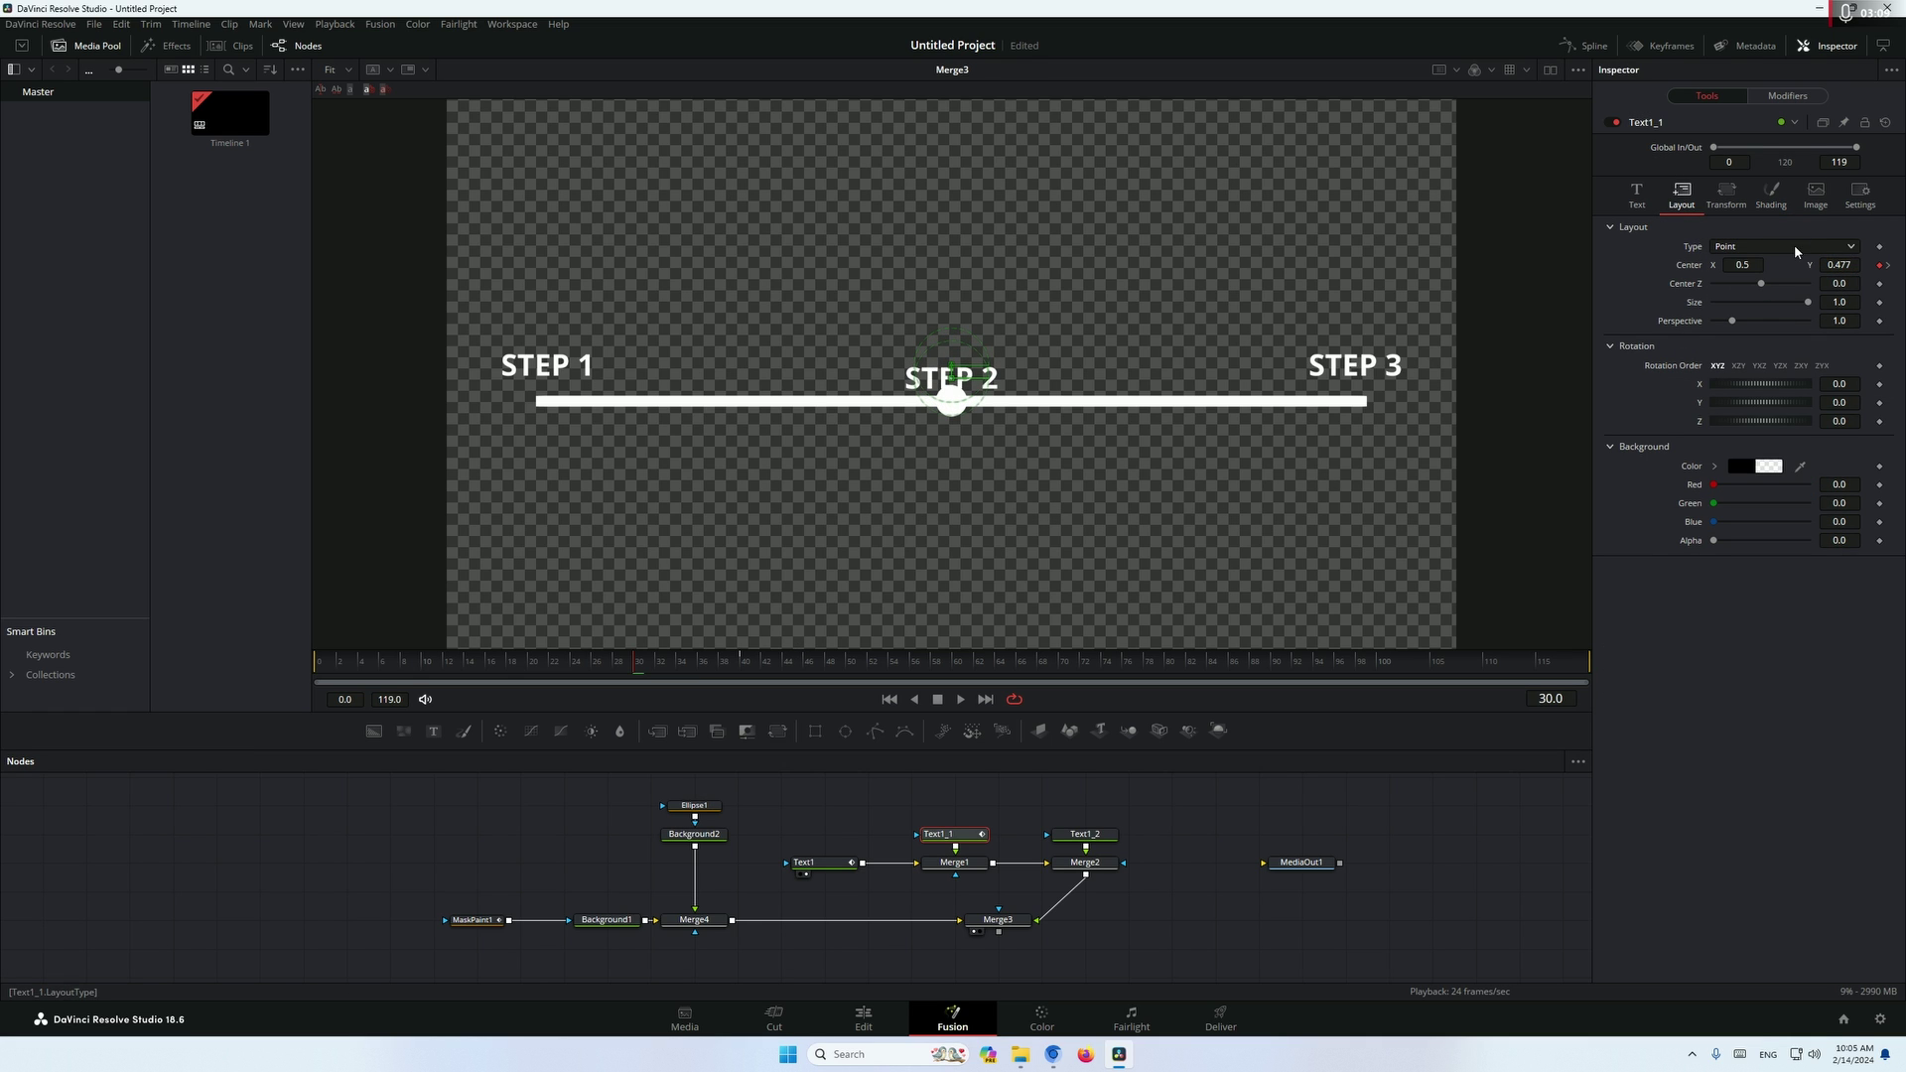
{"action": "left_click", "coordinate": [1773, 194]}
{"action": "left_click_drag", "start_coordinate": [1808, 350], "coordinate": [1713, 349]}
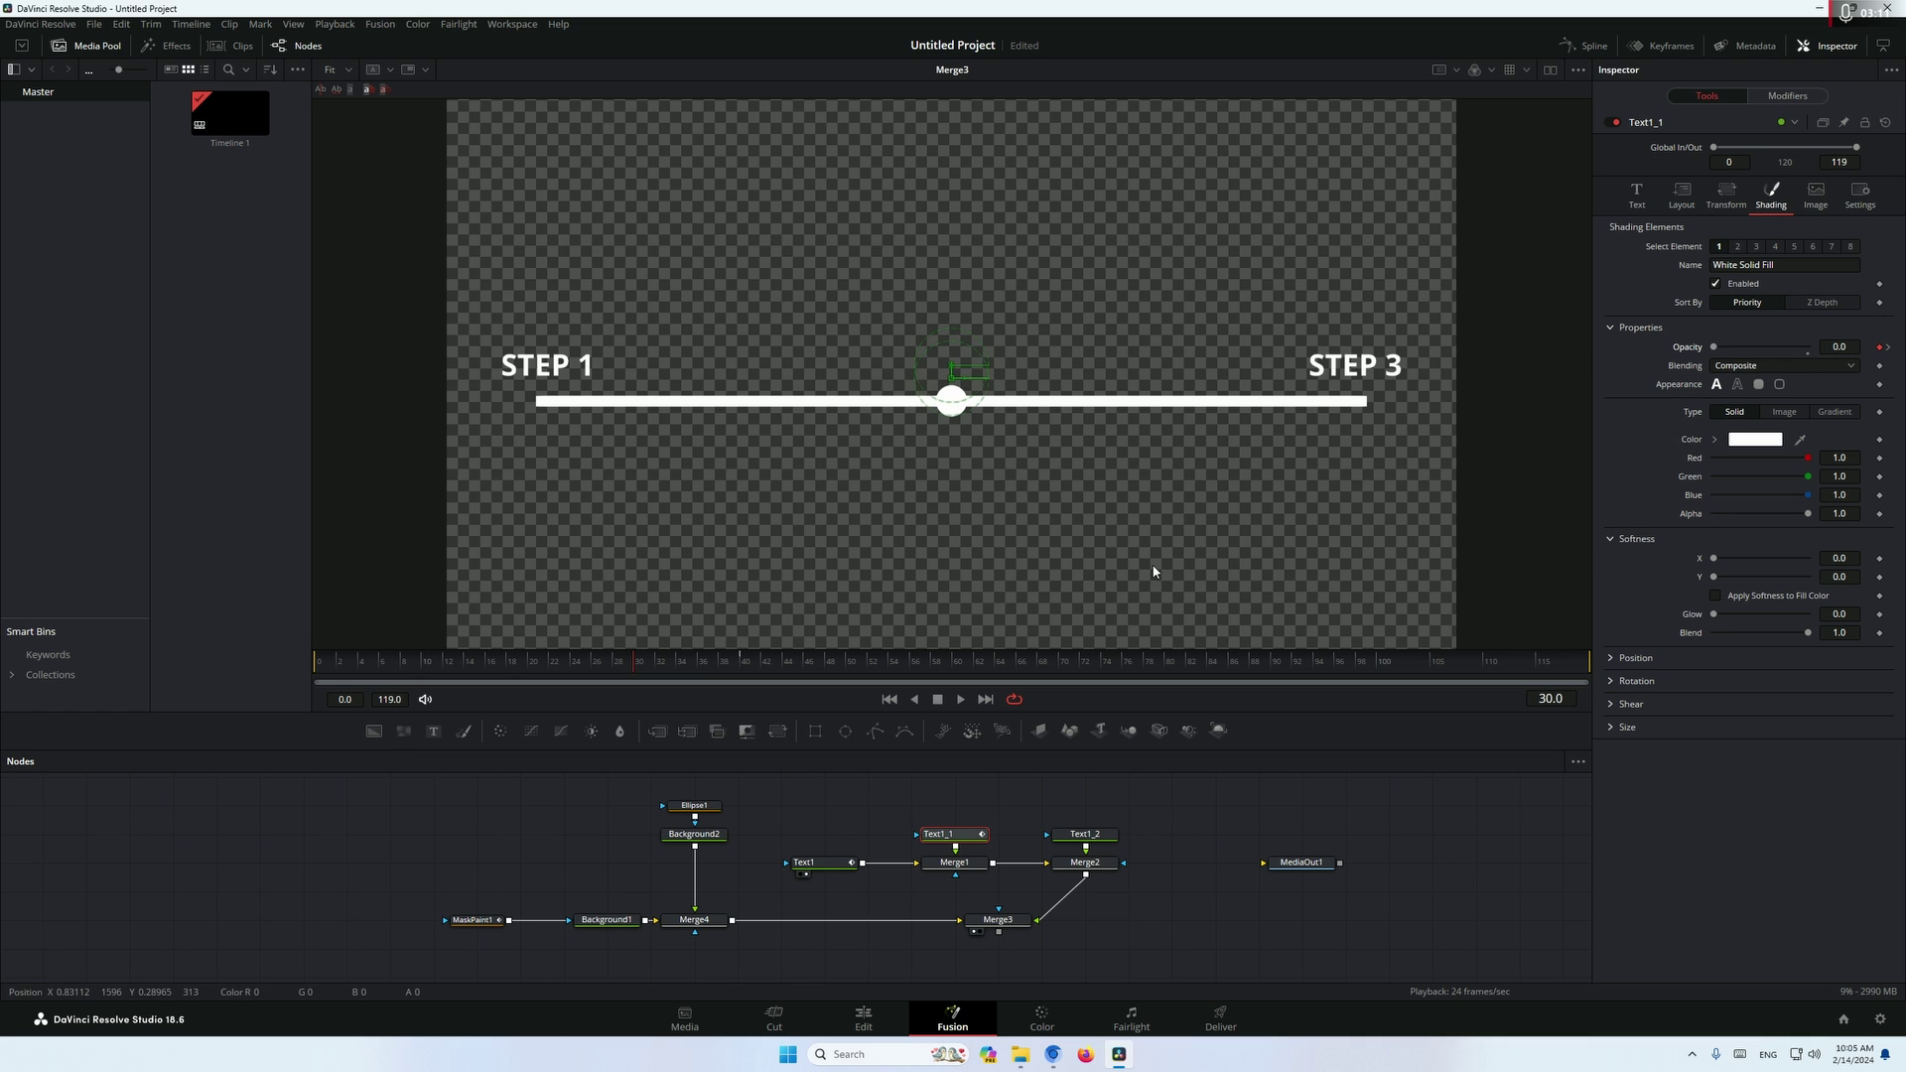
{"action": "left_click", "coordinate": [108, 863]}
{"action": "key", "text": "space"}
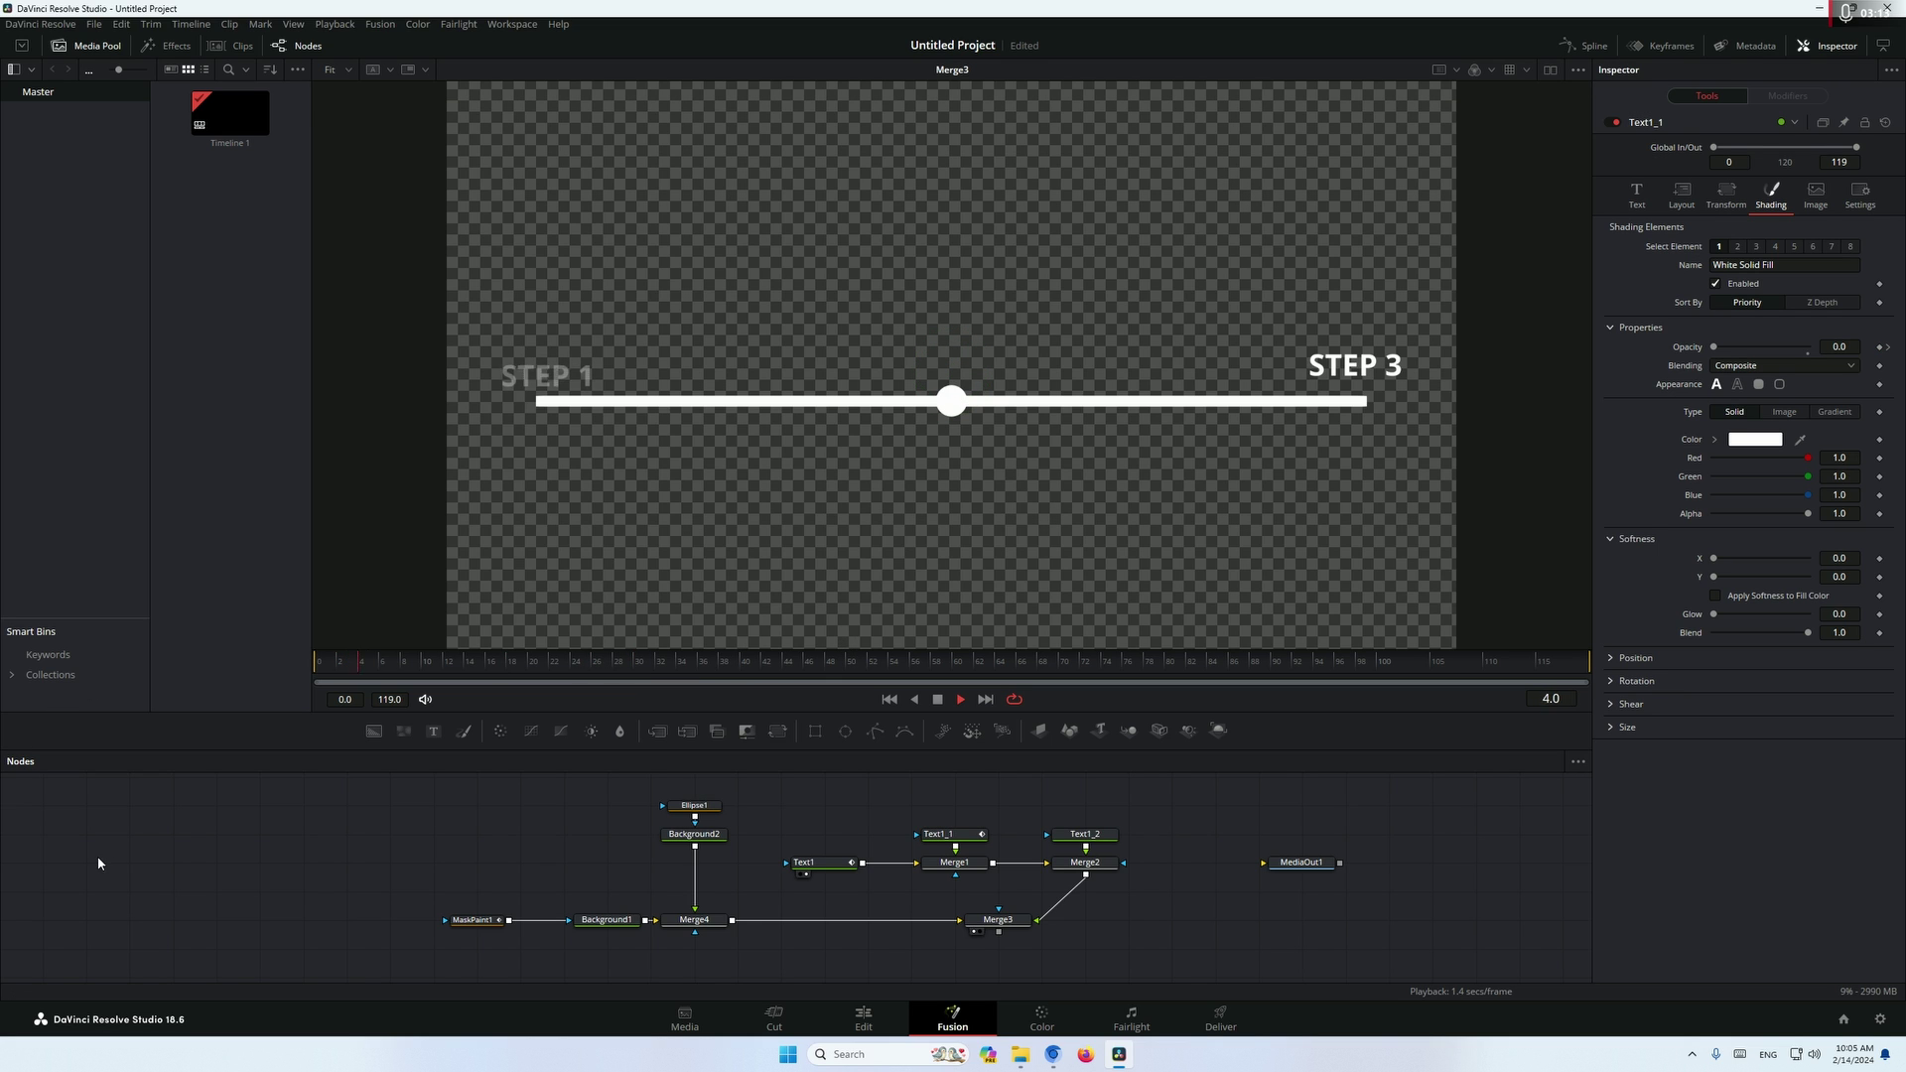
{"action": "key", "text": "space"}
Keyframe the STEP 3 text's shading opacity and layout center at frame 70.
{"action": "left_click", "coordinate": [1098, 834]}
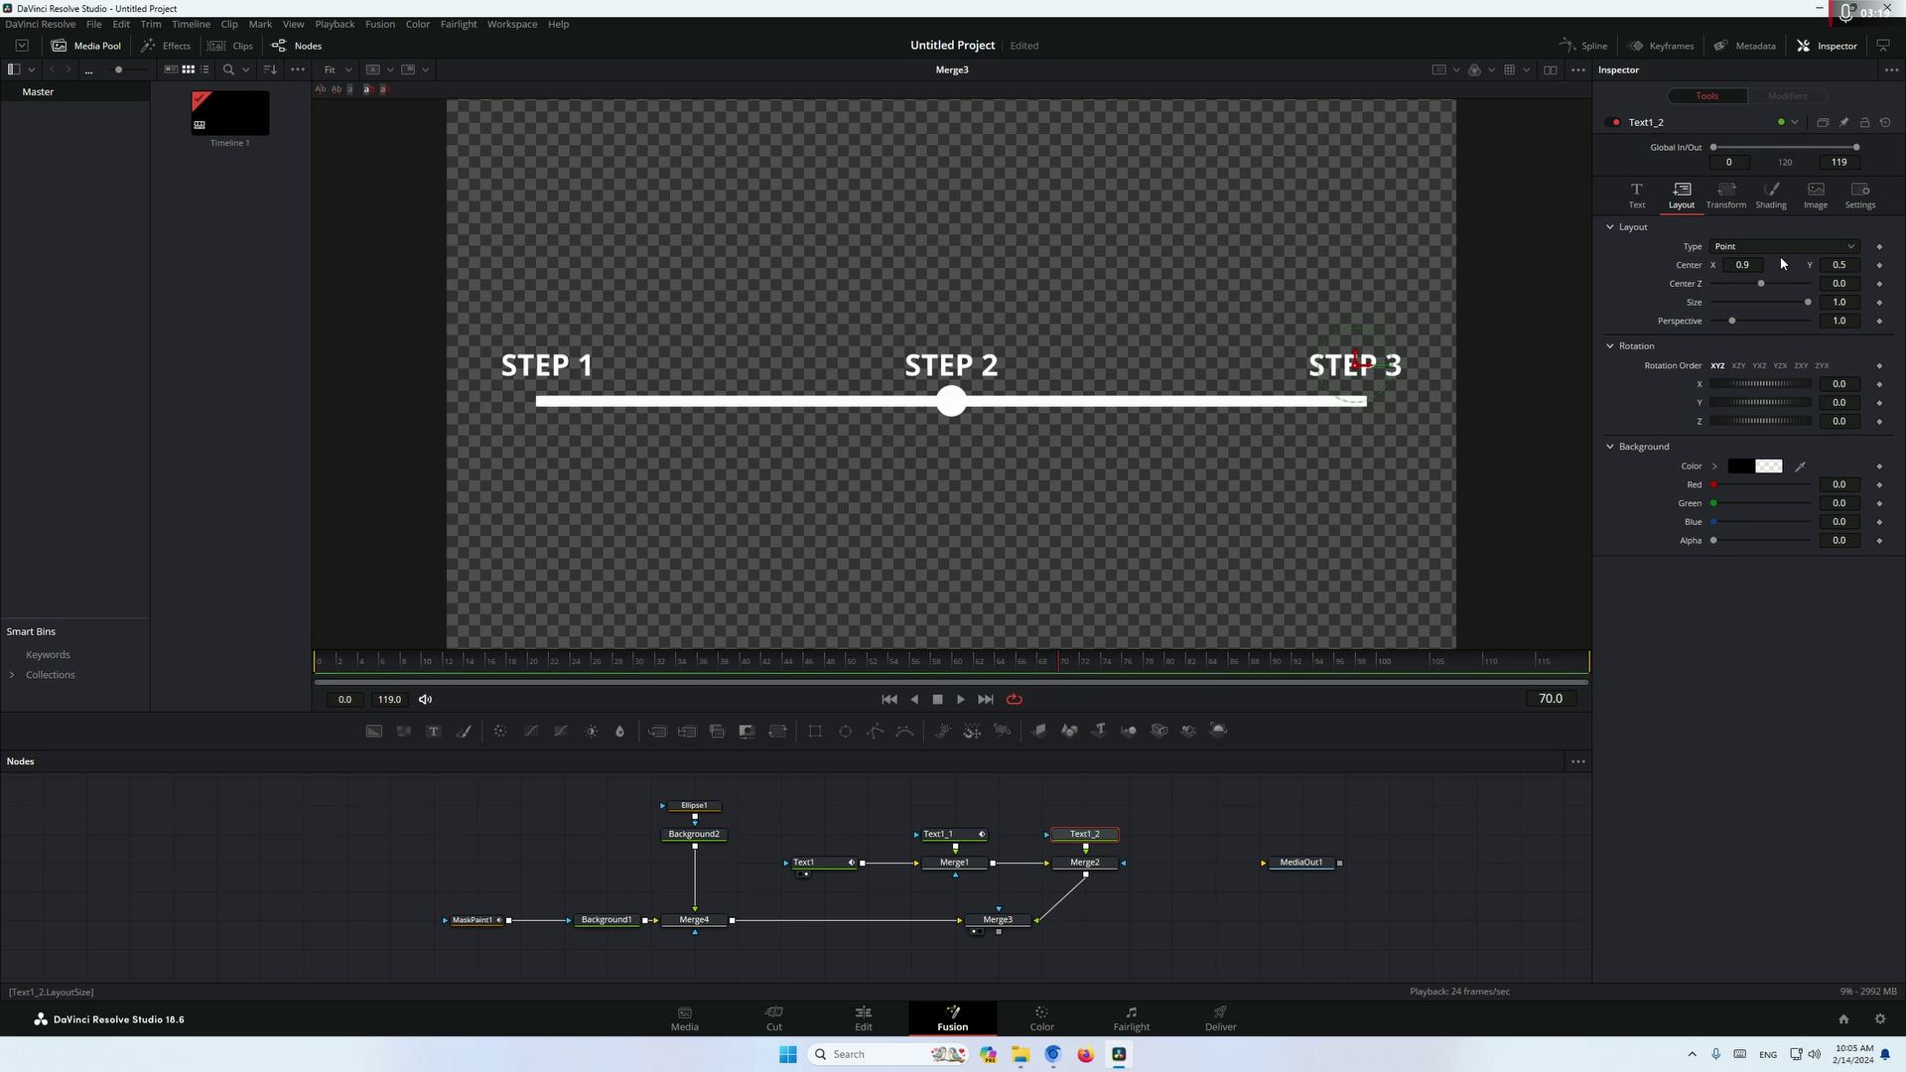
{"action": "left_click", "coordinate": [1769, 195]}
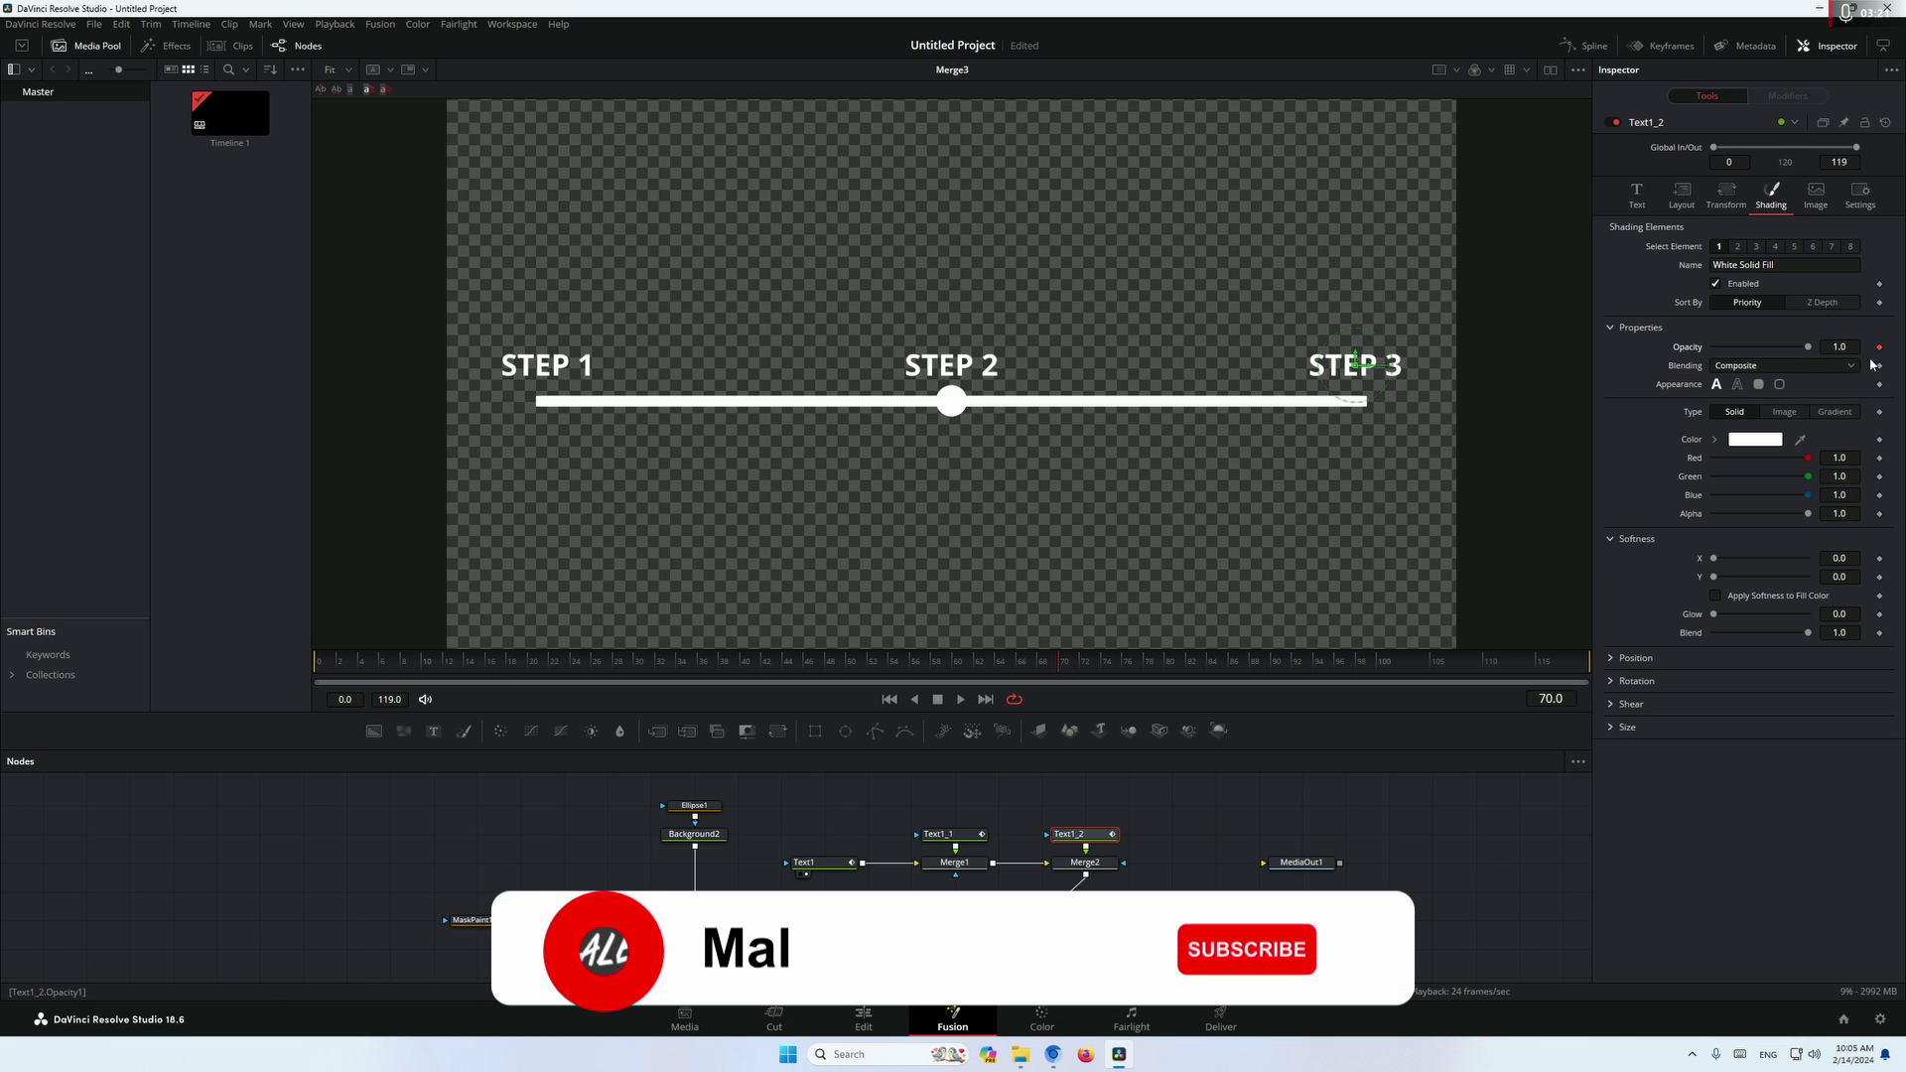
{"action": "left_click", "coordinate": [1682, 196]}
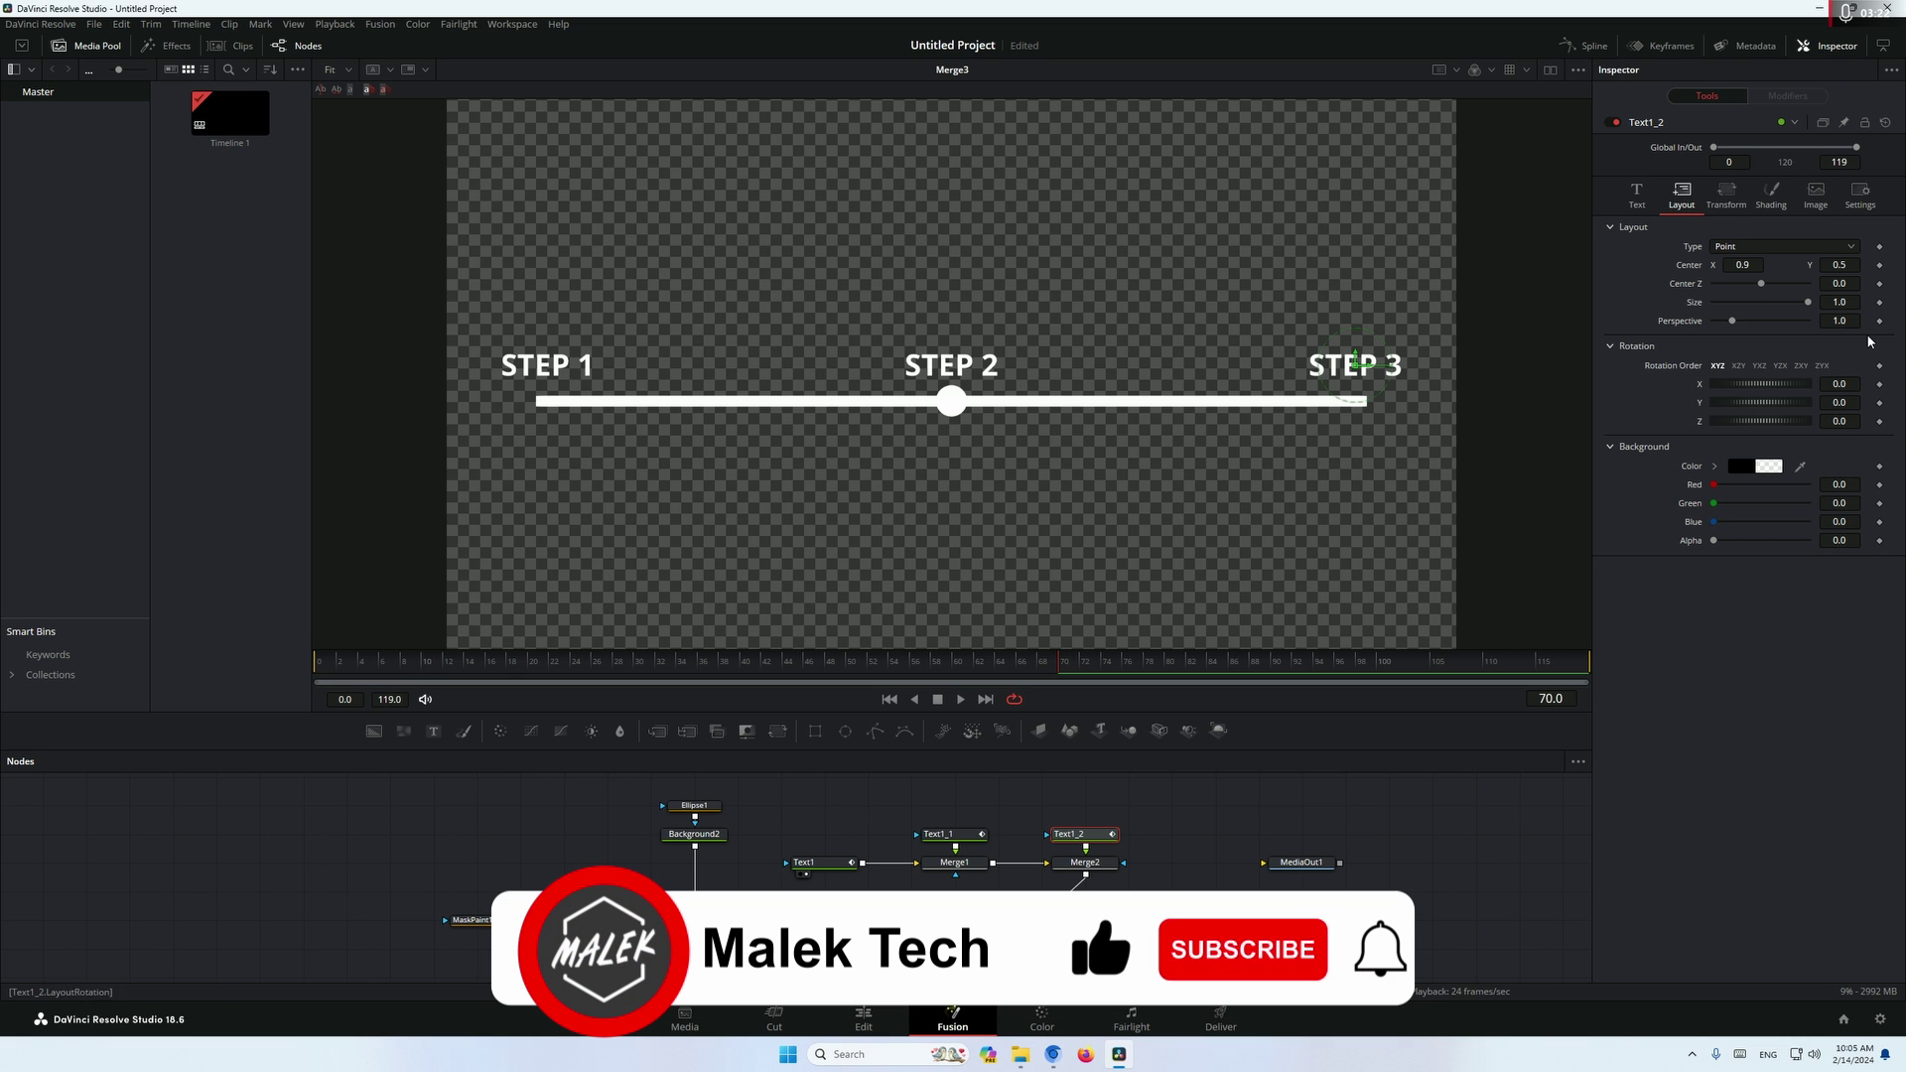
{"action": "left_click", "coordinate": [1879, 265]}
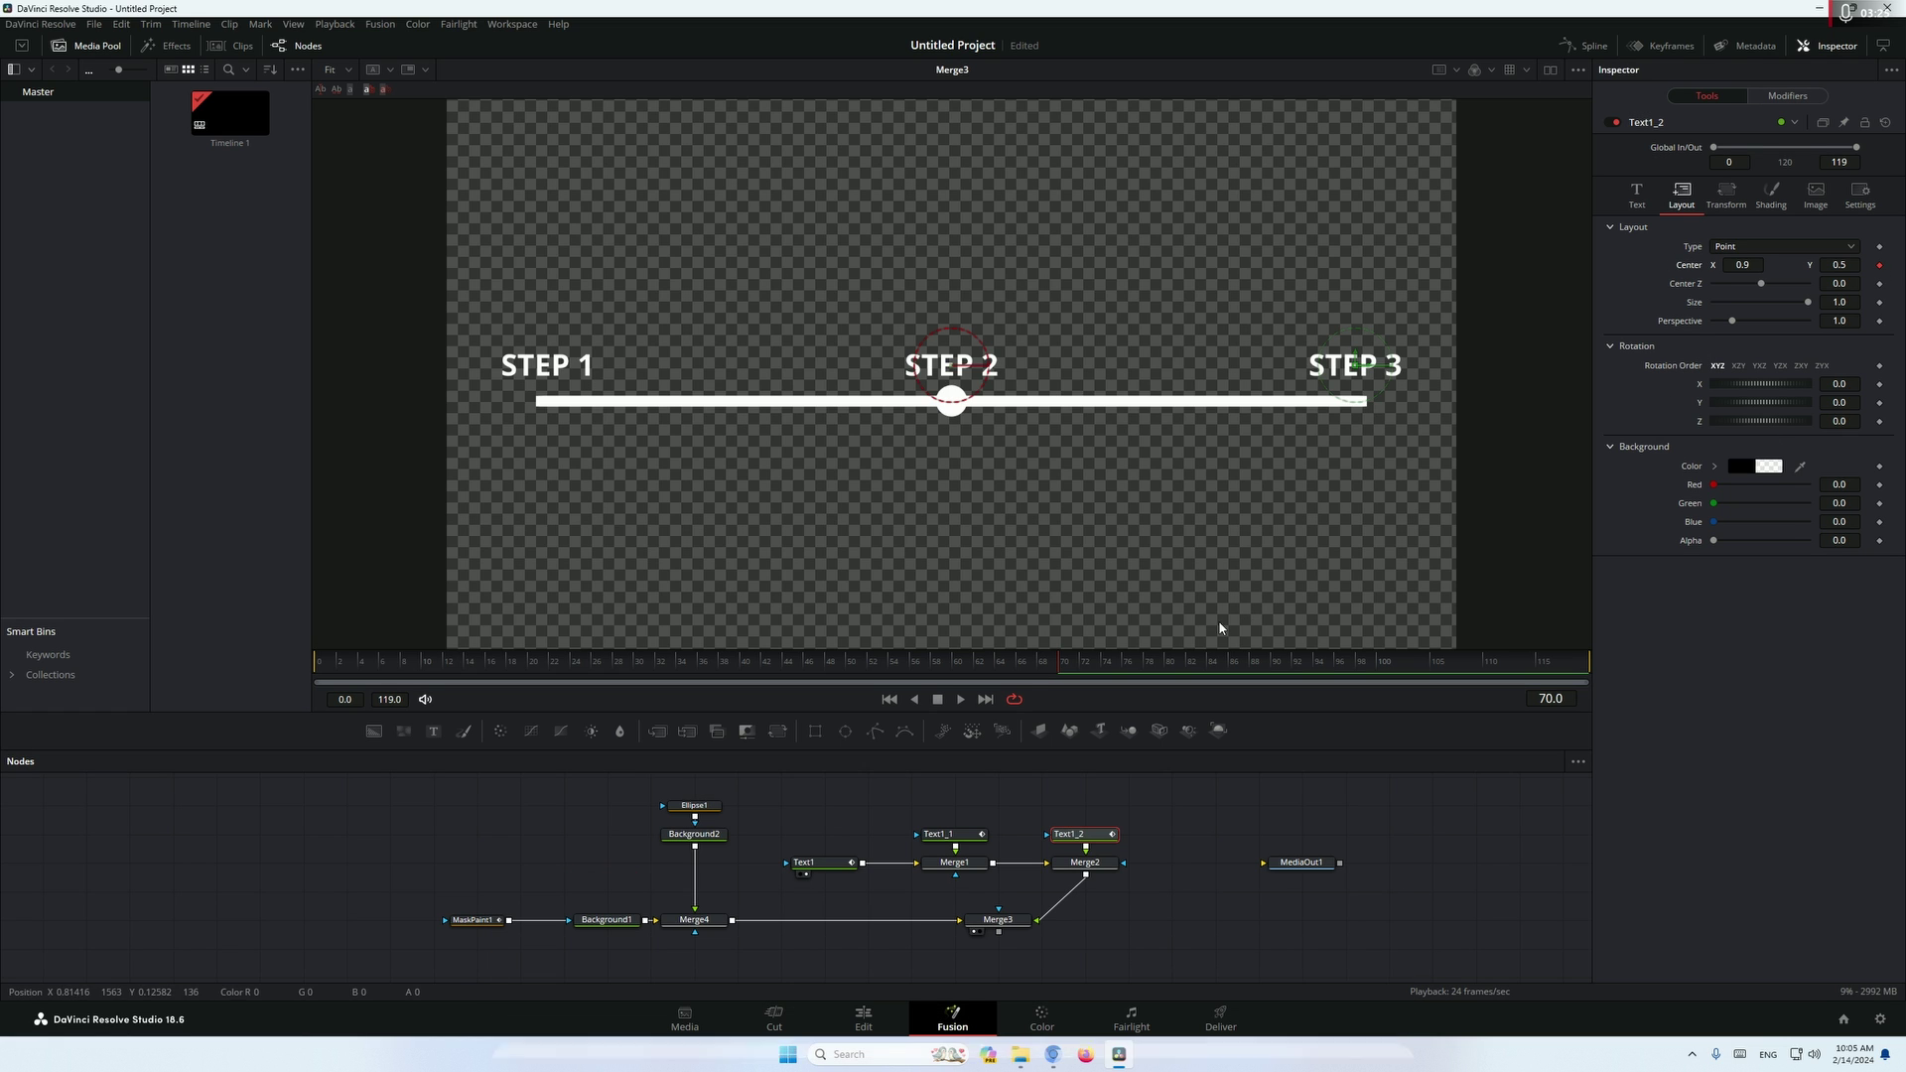
At frame 60, lower the STEP 3 text's center Y to about 0.476, set its opacity to 0, and play the animation from frame 0.
{"action": "left_click_drag", "start_coordinate": [979, 673], "coordinate": [957, 674]}
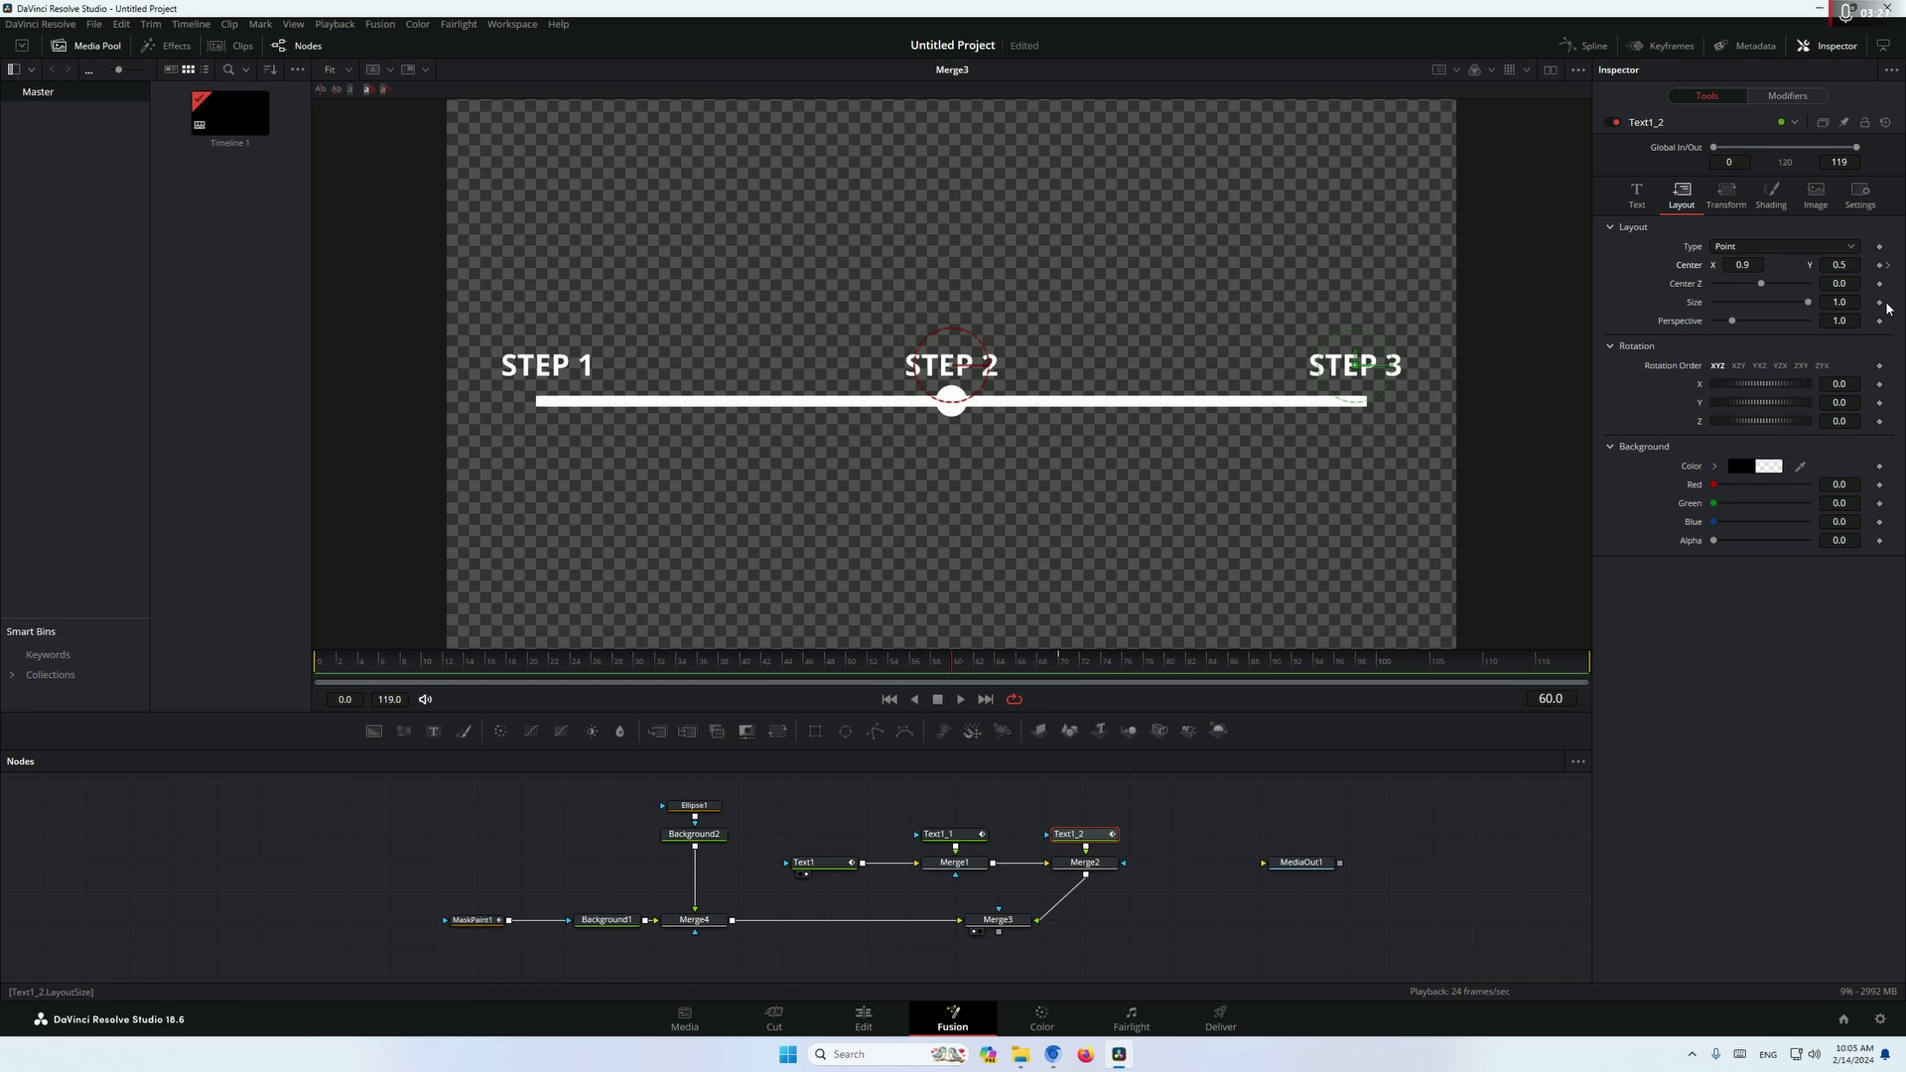
{"action": "left_click_drag", "start_coordinate": [1847, 271], "coordinate": [1819, 271]}
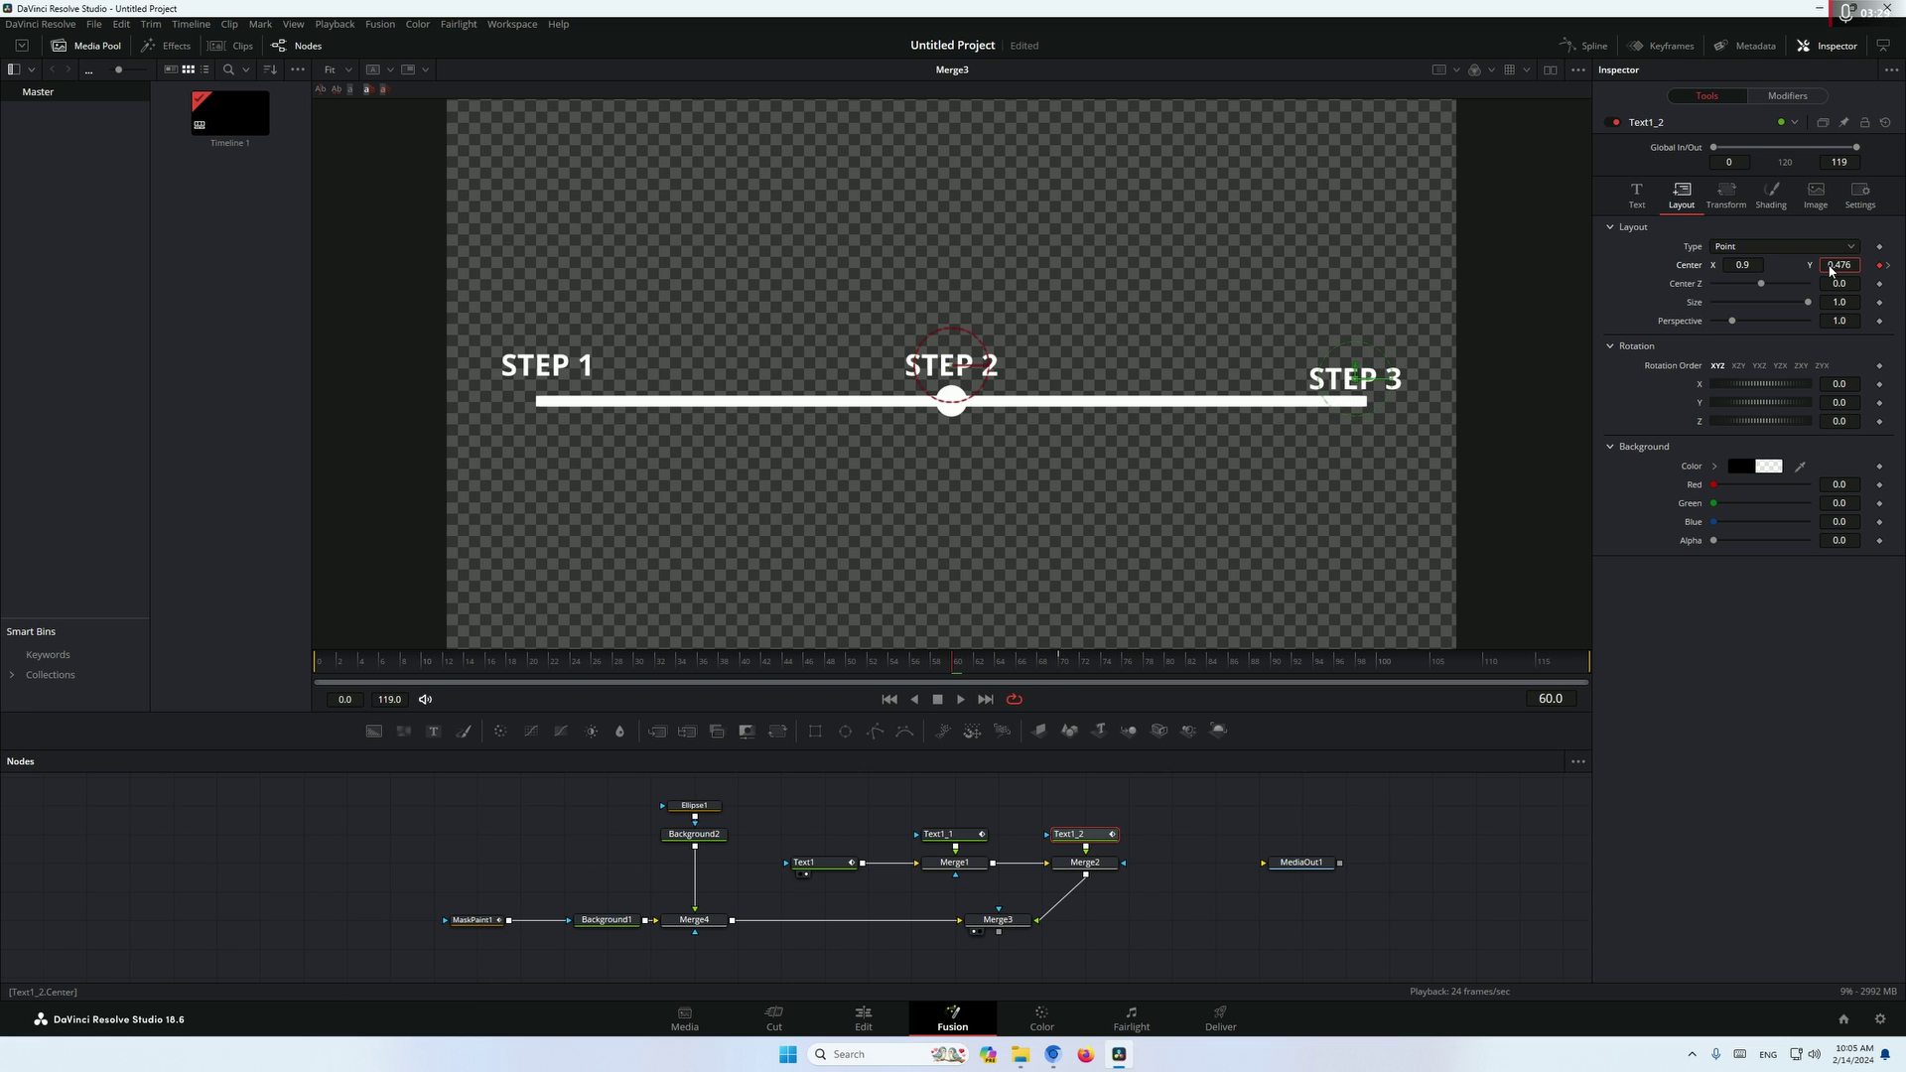
{"action": "left_click", "coordinate": [1770, 196]}
{"action": "left_click_drag", "start_coordinate": [1807, 348], "coordinate": [1707, 362]}
{"action": "left_click_drag", "start_coordinate": [389, 667], "coordinate": [314, 667]}
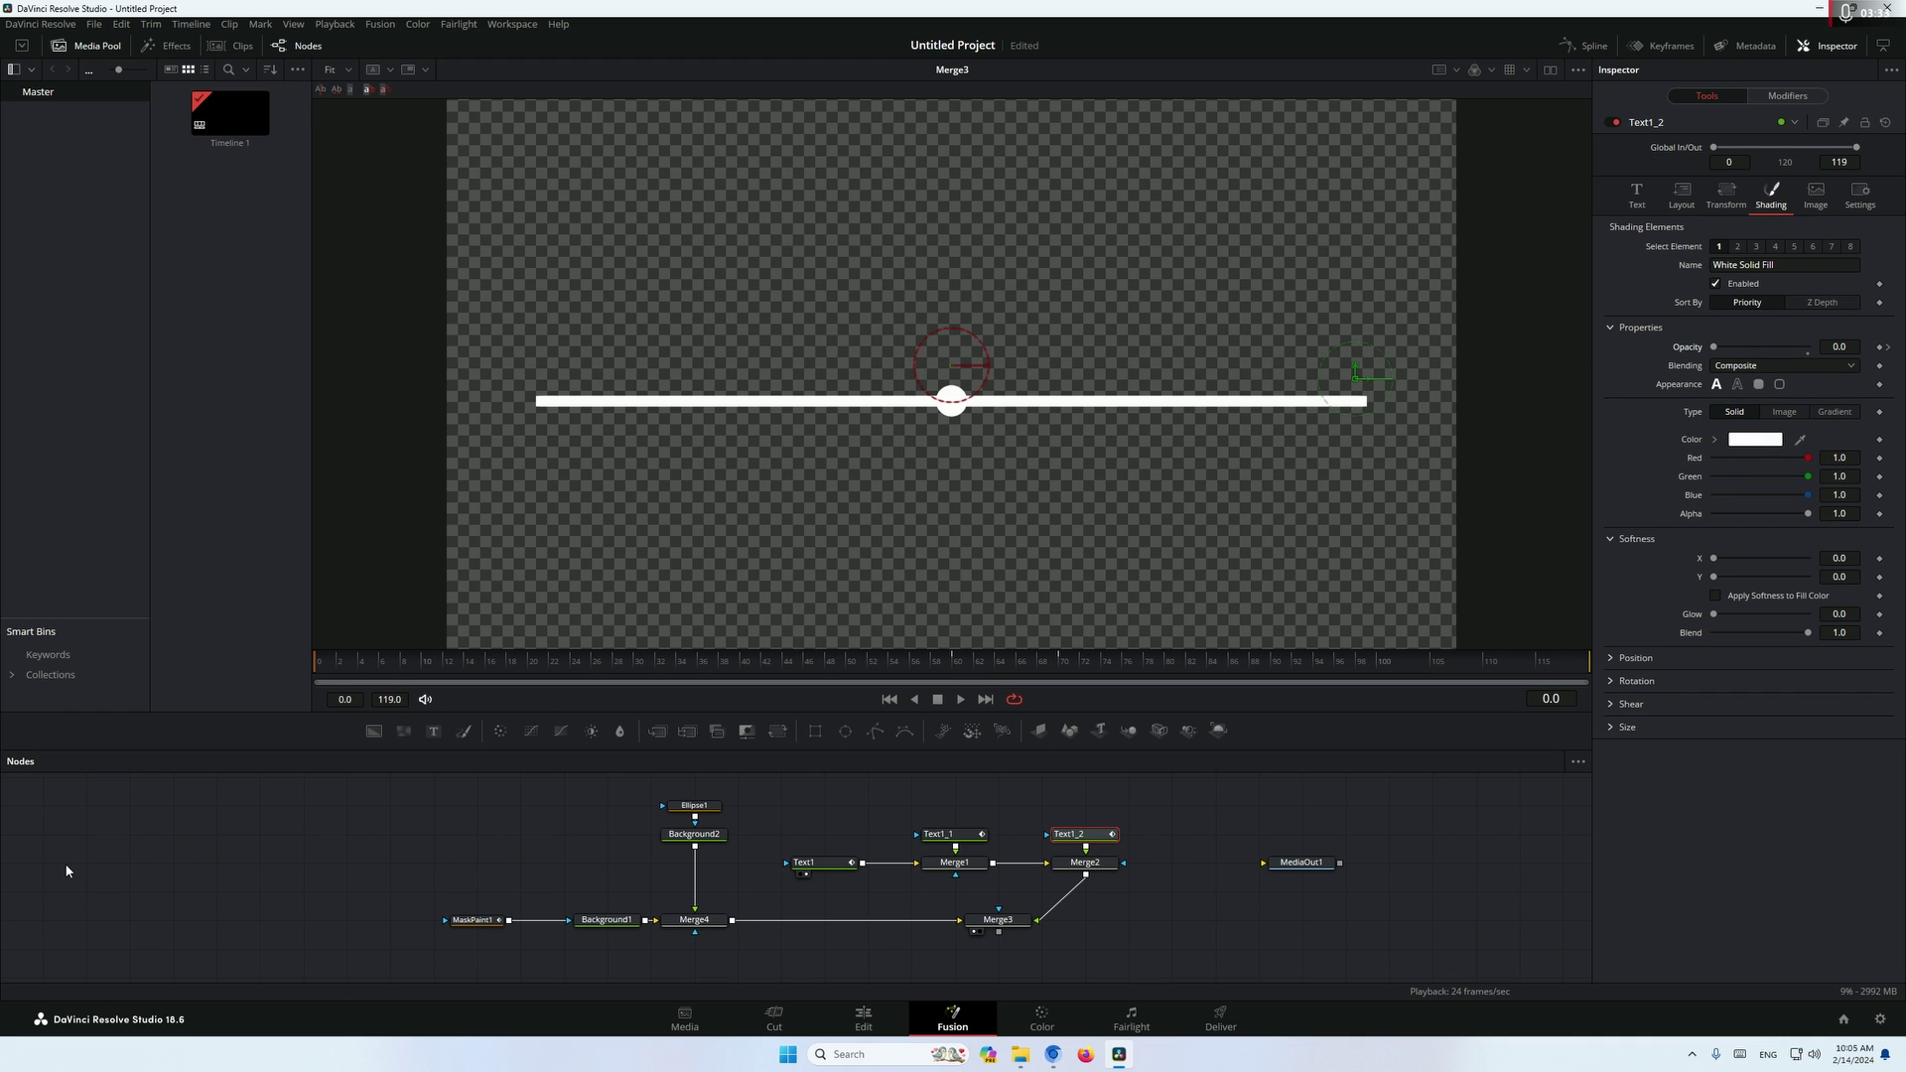
{"action": "left_click", "coordinate": [80, 874]}
{"action": "key", "text": "space"}
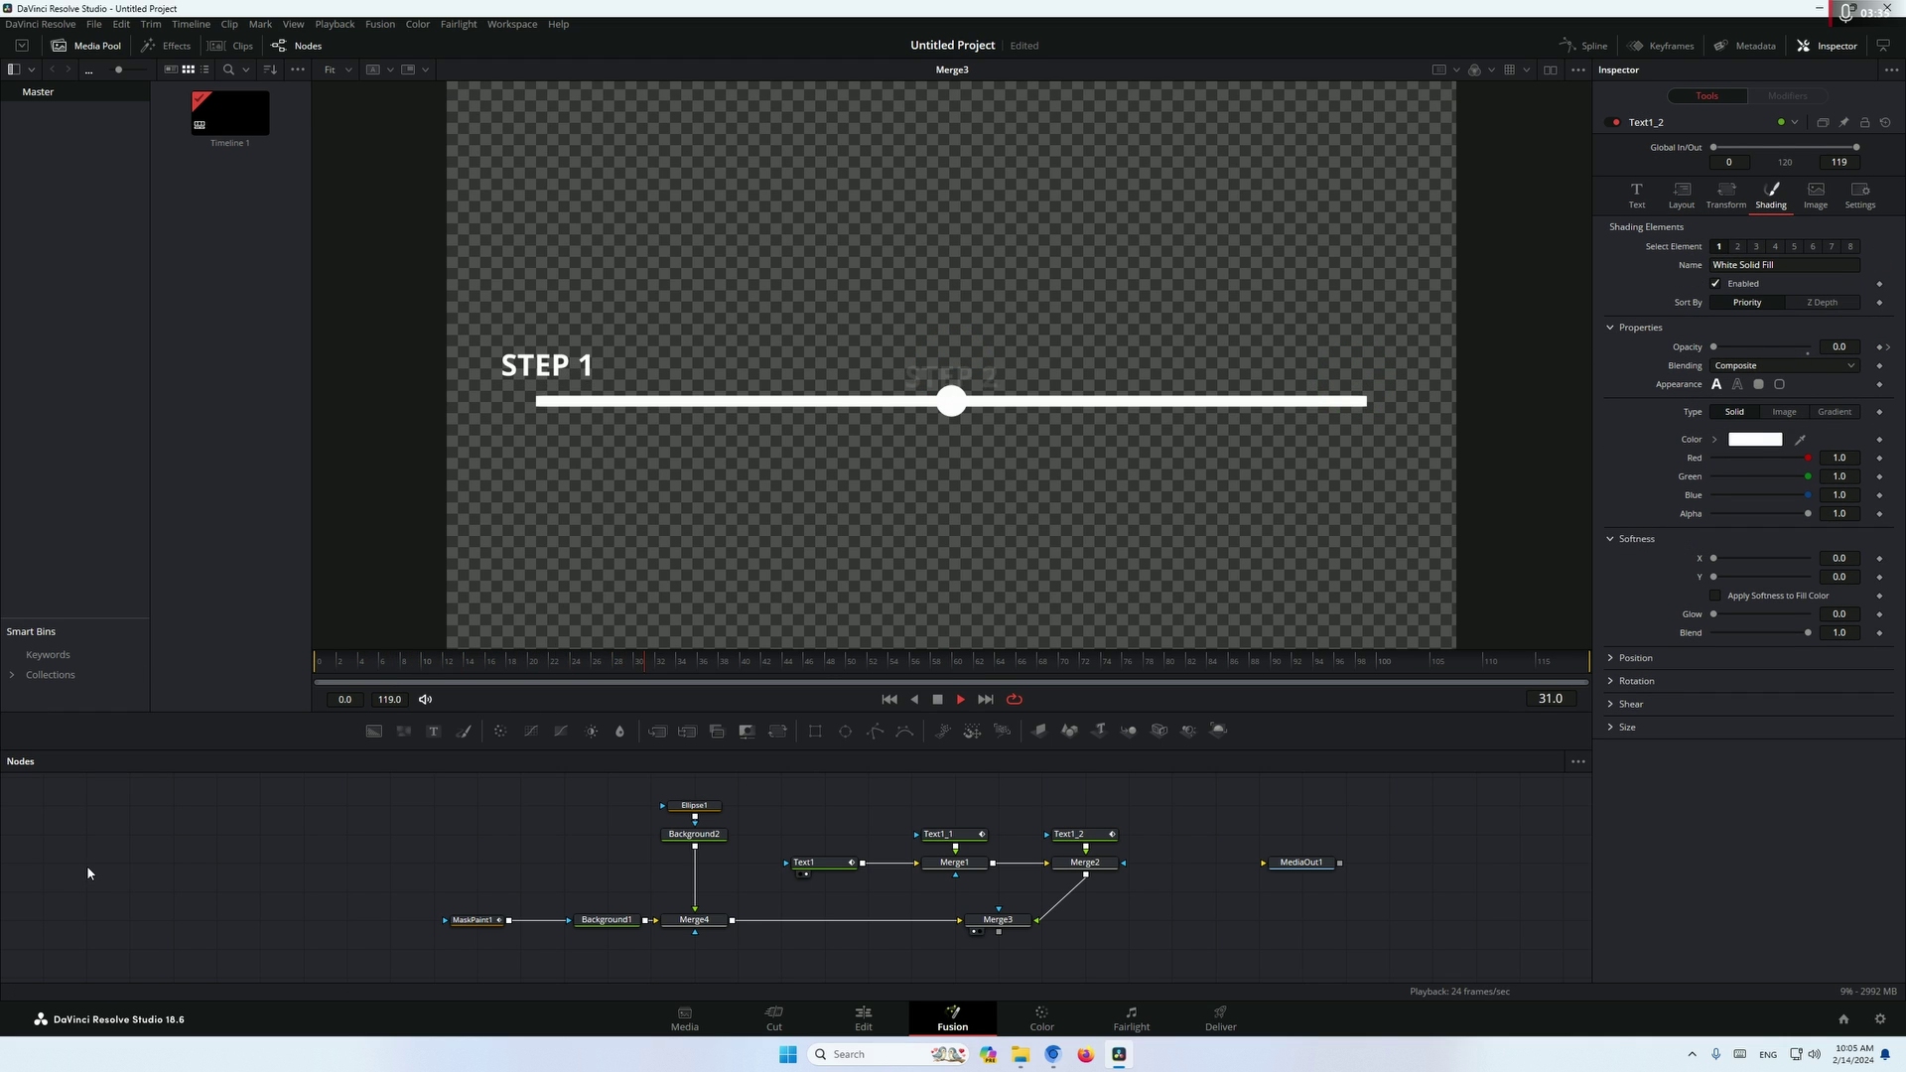
{"action": "key", "text": "space"}
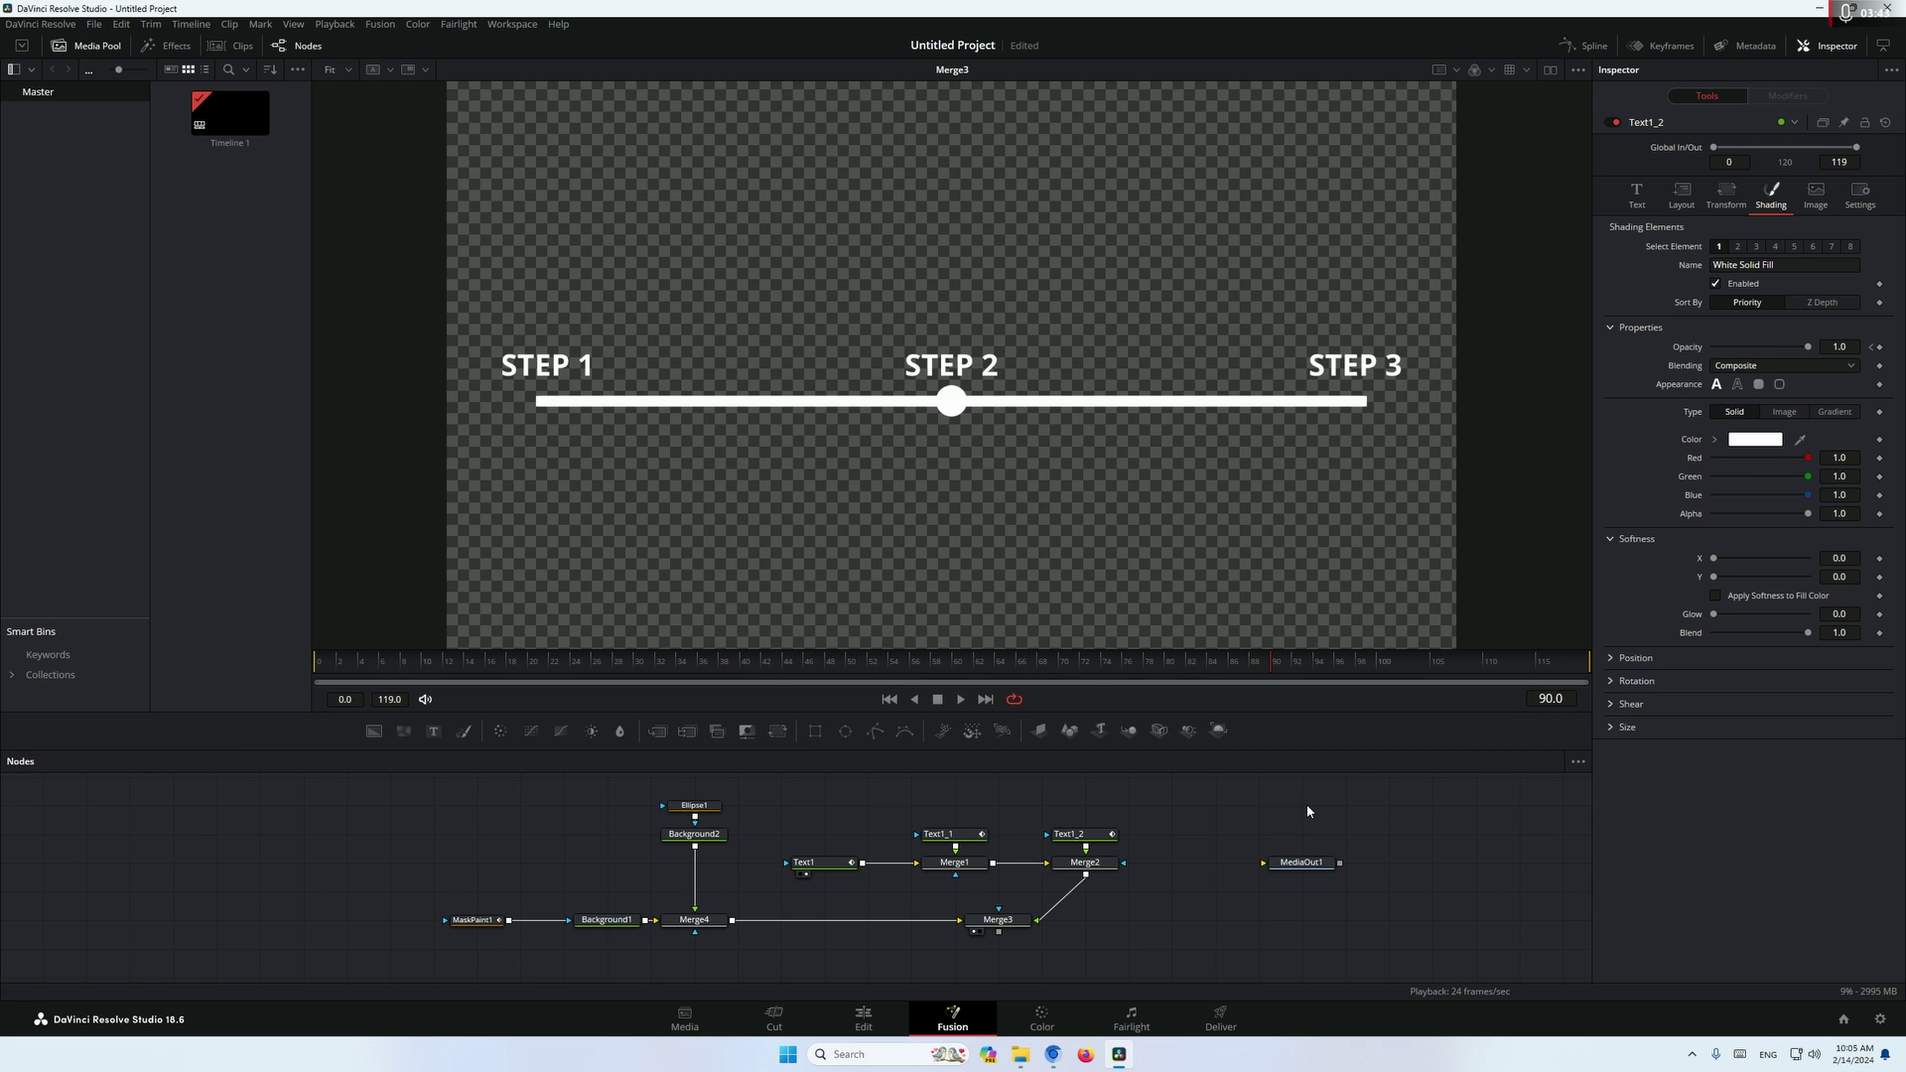
Try out the Write On end value in the MaskPaint1 line's stroke controls.
{"action": "left_click", "coordinate": [484, 921]}
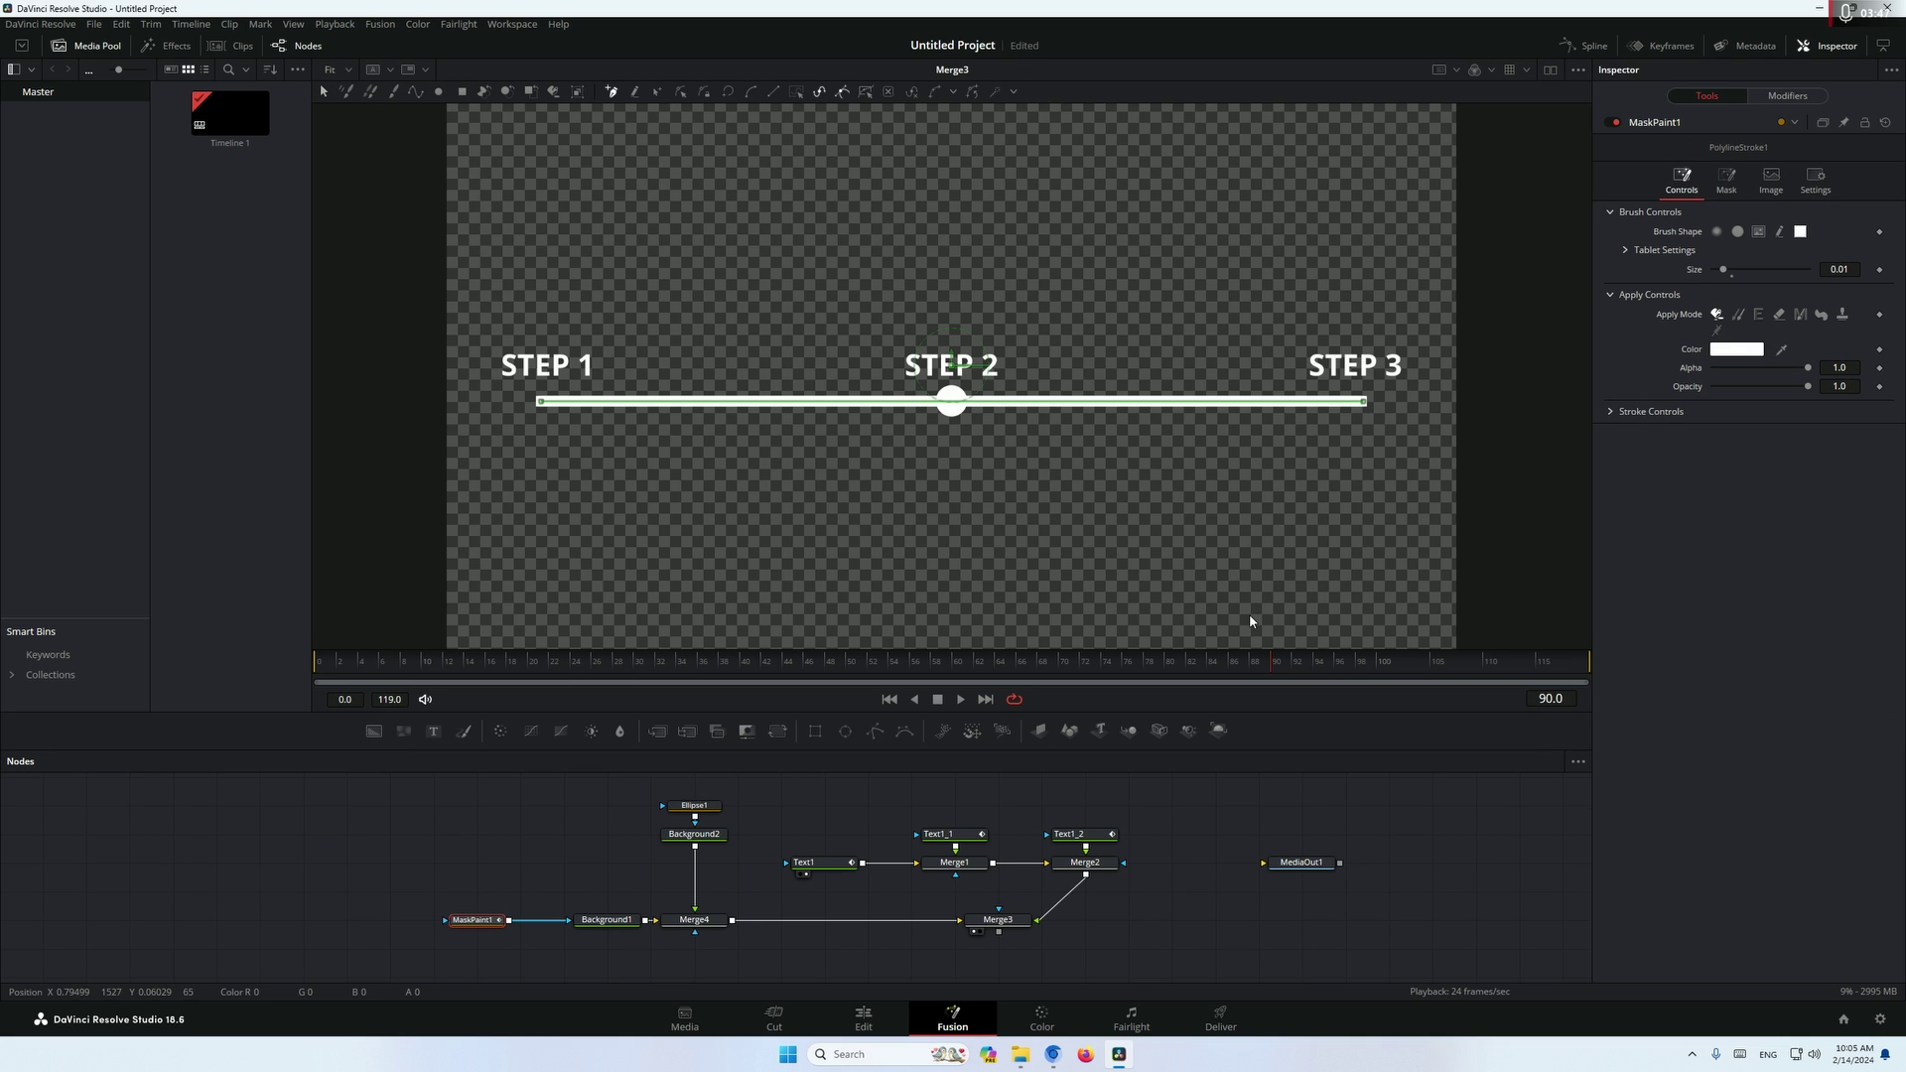
{"action": "left_click", "coordinate": [1612, 413]}
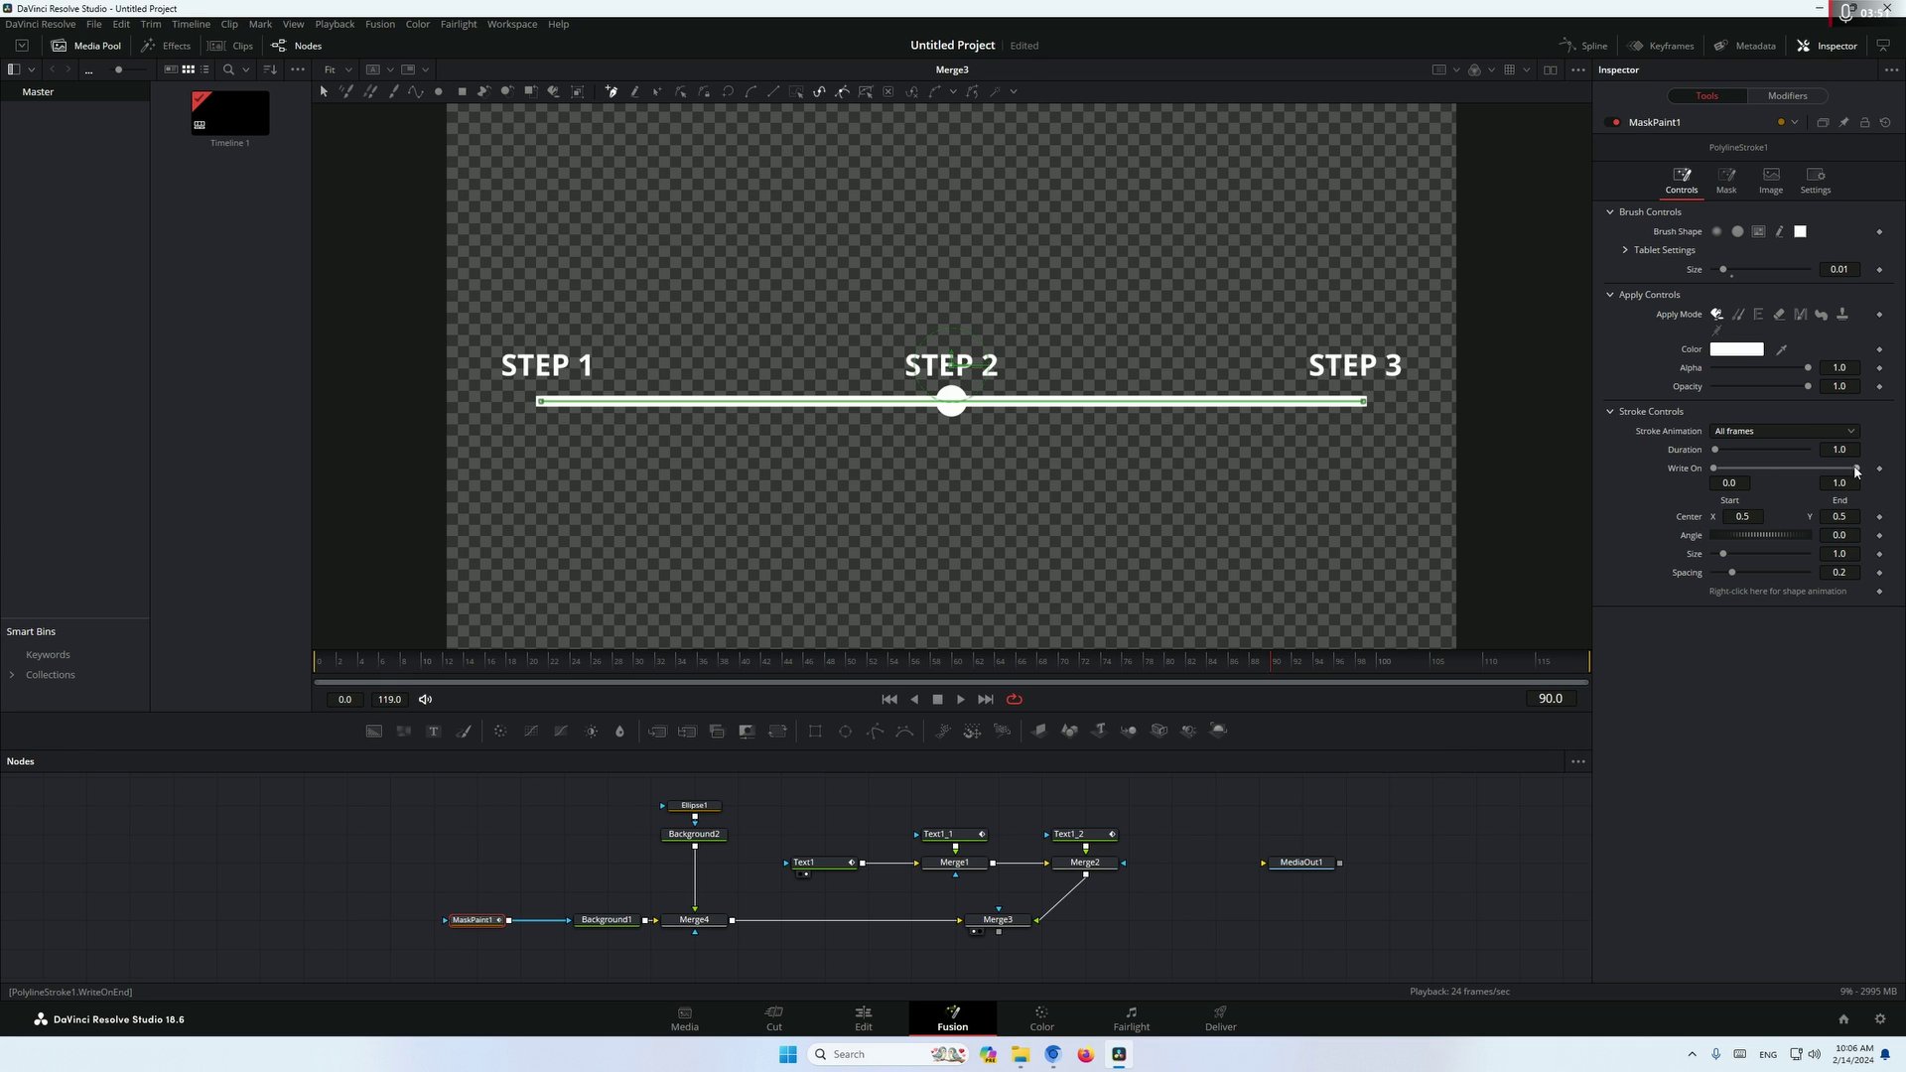
{"action": "mouse_move", "coordinate": [1858, 471]}
{"action": "left_mouse_down"}
{"action": "mouse_move", "coordinate": [1720, 481]}
{"action": "mouse_move", "coordinate": [1867, 470]}
{"action": "left_mouse_up"}
Publish the center of the Ellipse1 mask after undoing a trial horizontal move of it.
{"action": "left_click", "coordinate": [693, 805]}
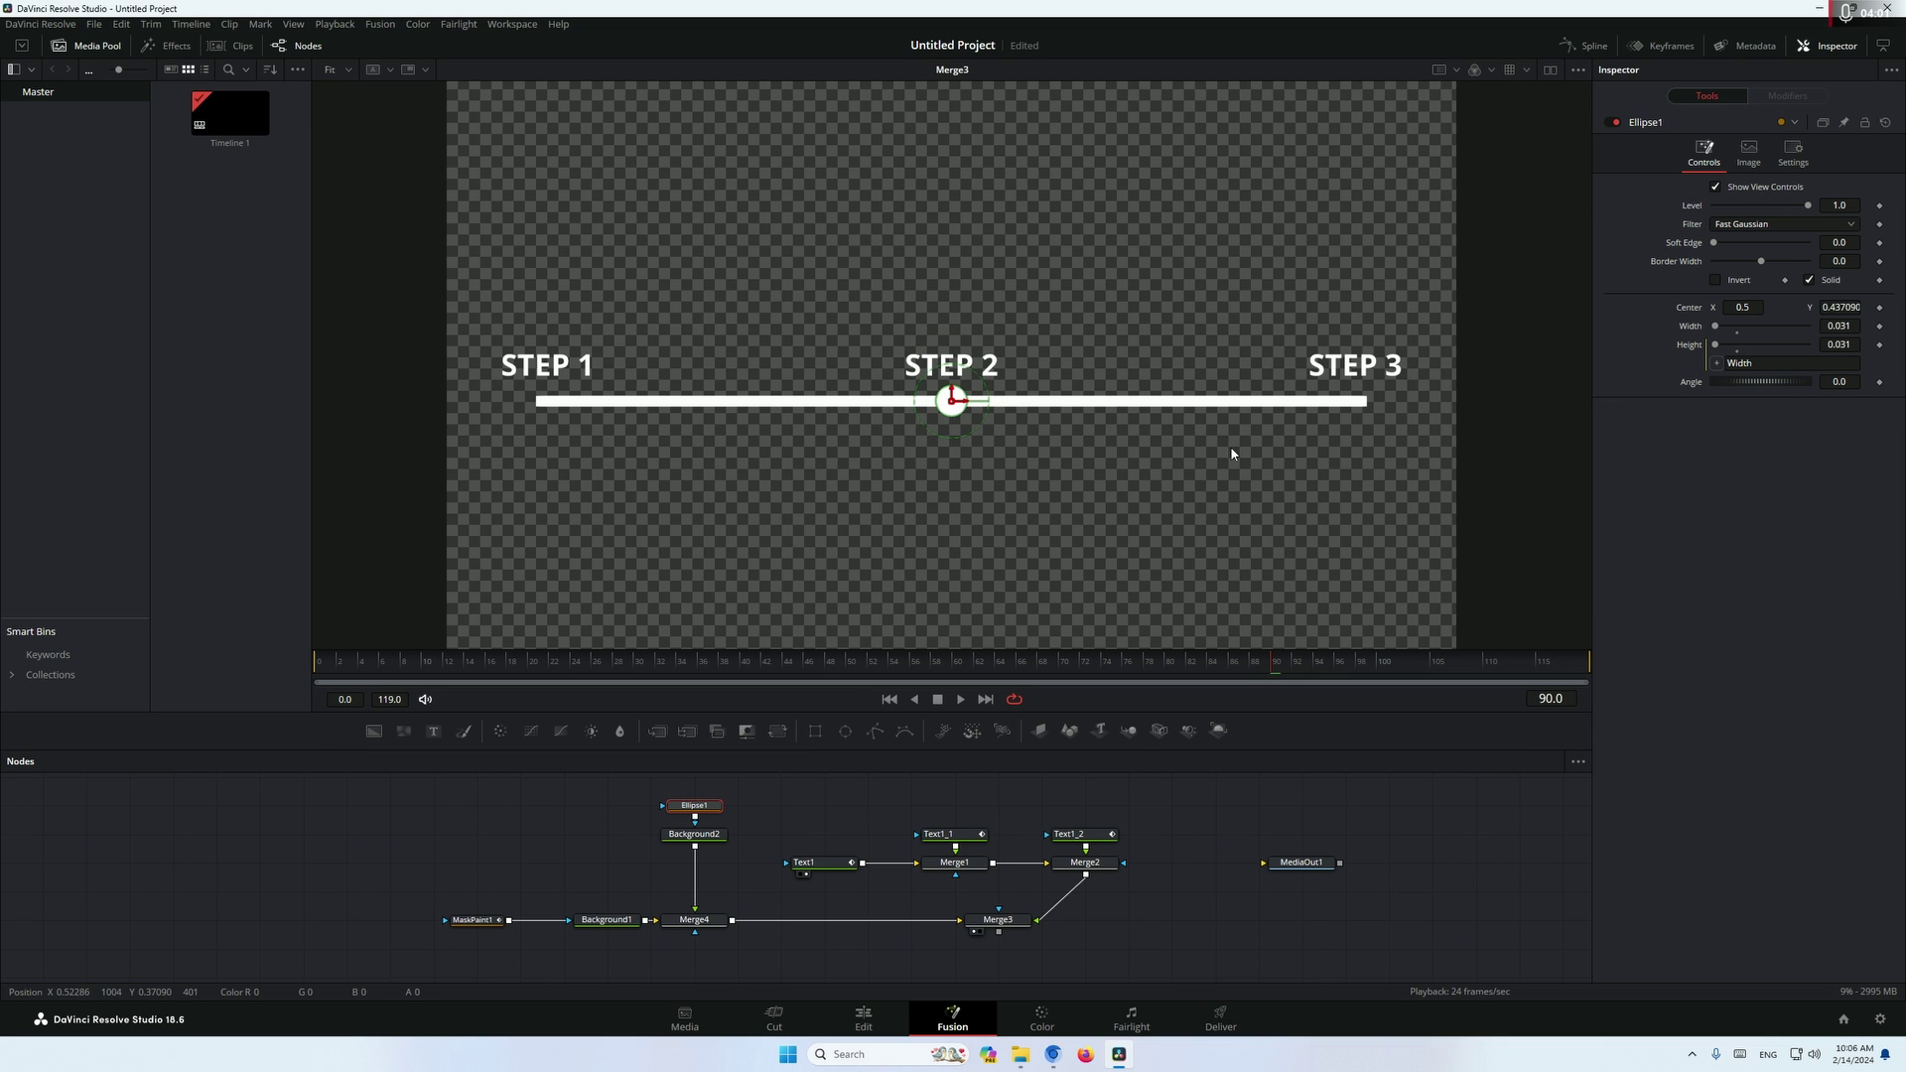
{"action": "left_click_drag", "start_coordinate": [1746, 310], "coordinate": [1730, 328]}
{"action": "key", "text": "ctrl+z"}
{"action": "right_click", "coordinate": [1687, 311]}
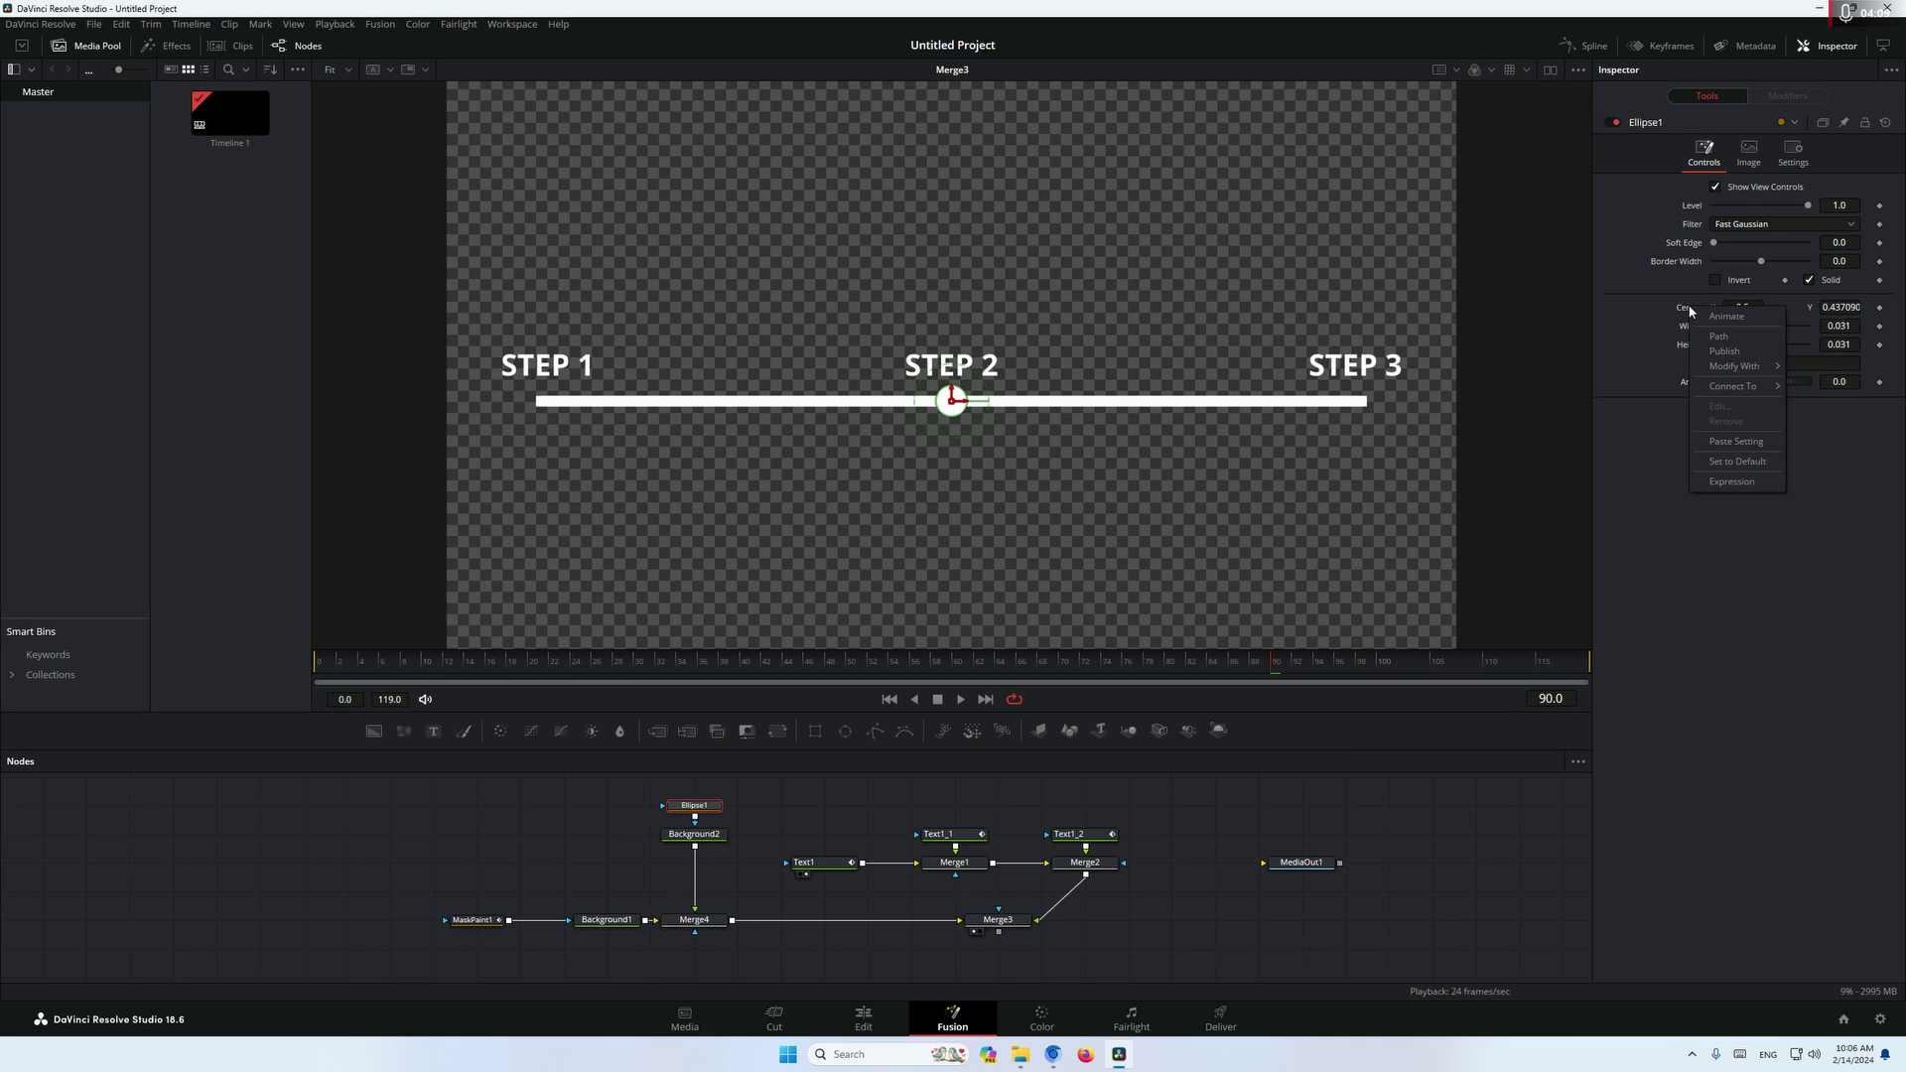
{"action": "left_click", "coordinate": [1744, 353]}
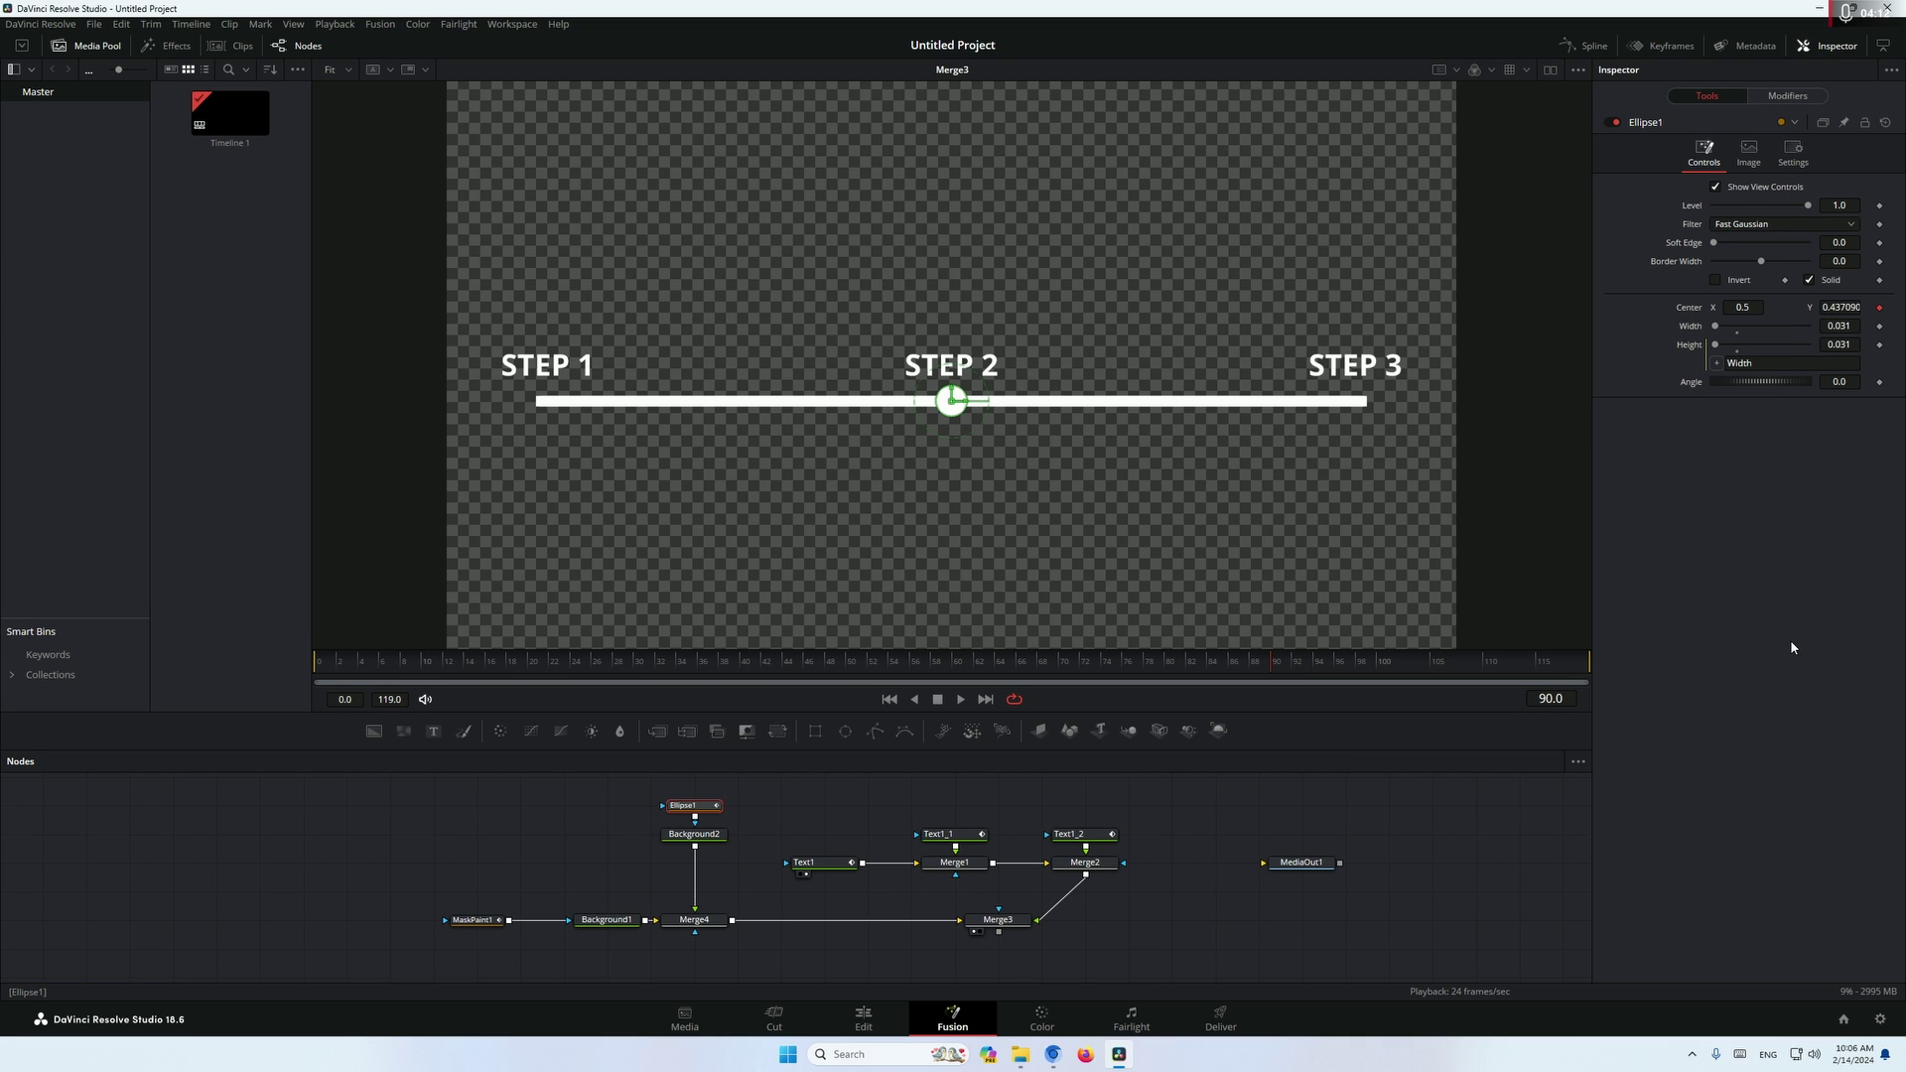
Publish the polyline point at the STEP 3 end of the MaskPaint1 line stroke.
{"action": "left_click", "coordinate": [467, 922]}
{"action": "left_click", "coordinate": [1363, 402]}
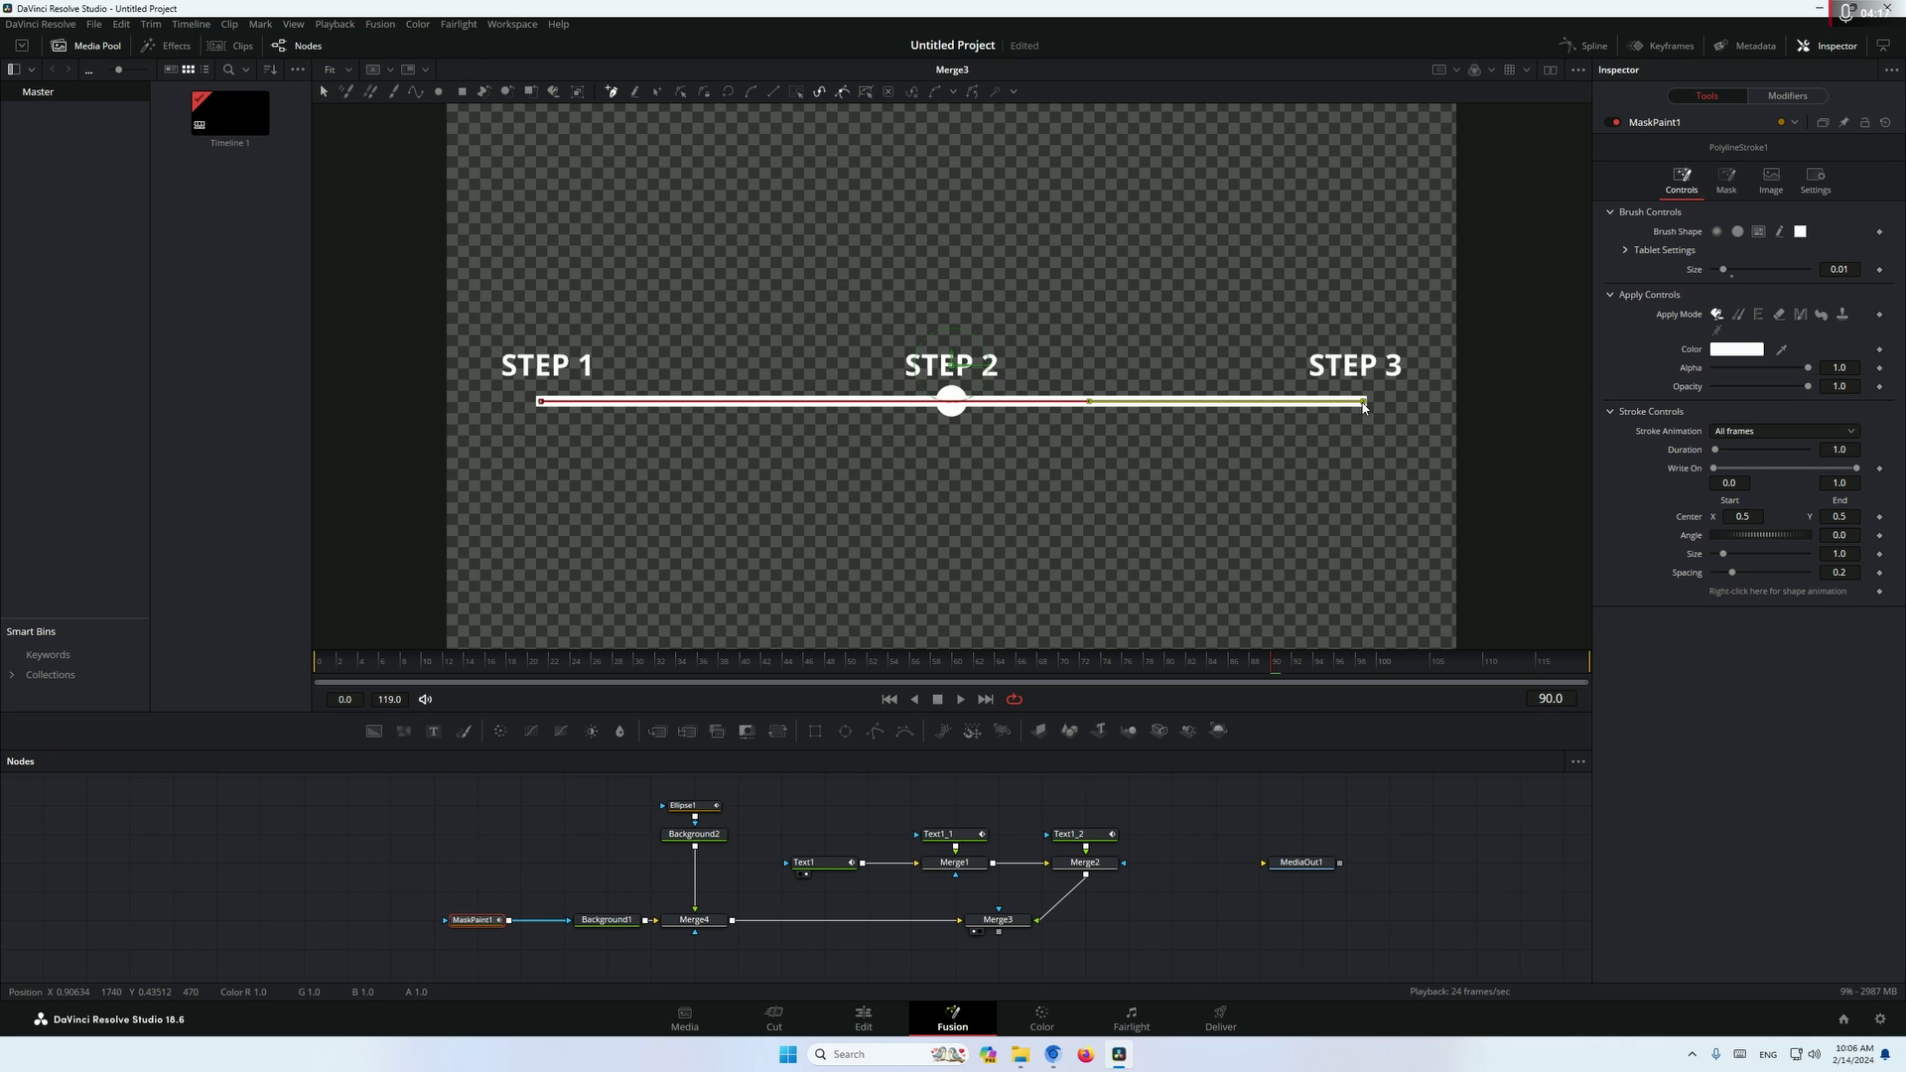
{"action": "right_click", "coordinate": [1363, 406]}
{"action": "mouse_move", "coordinate": [1417, 673]}
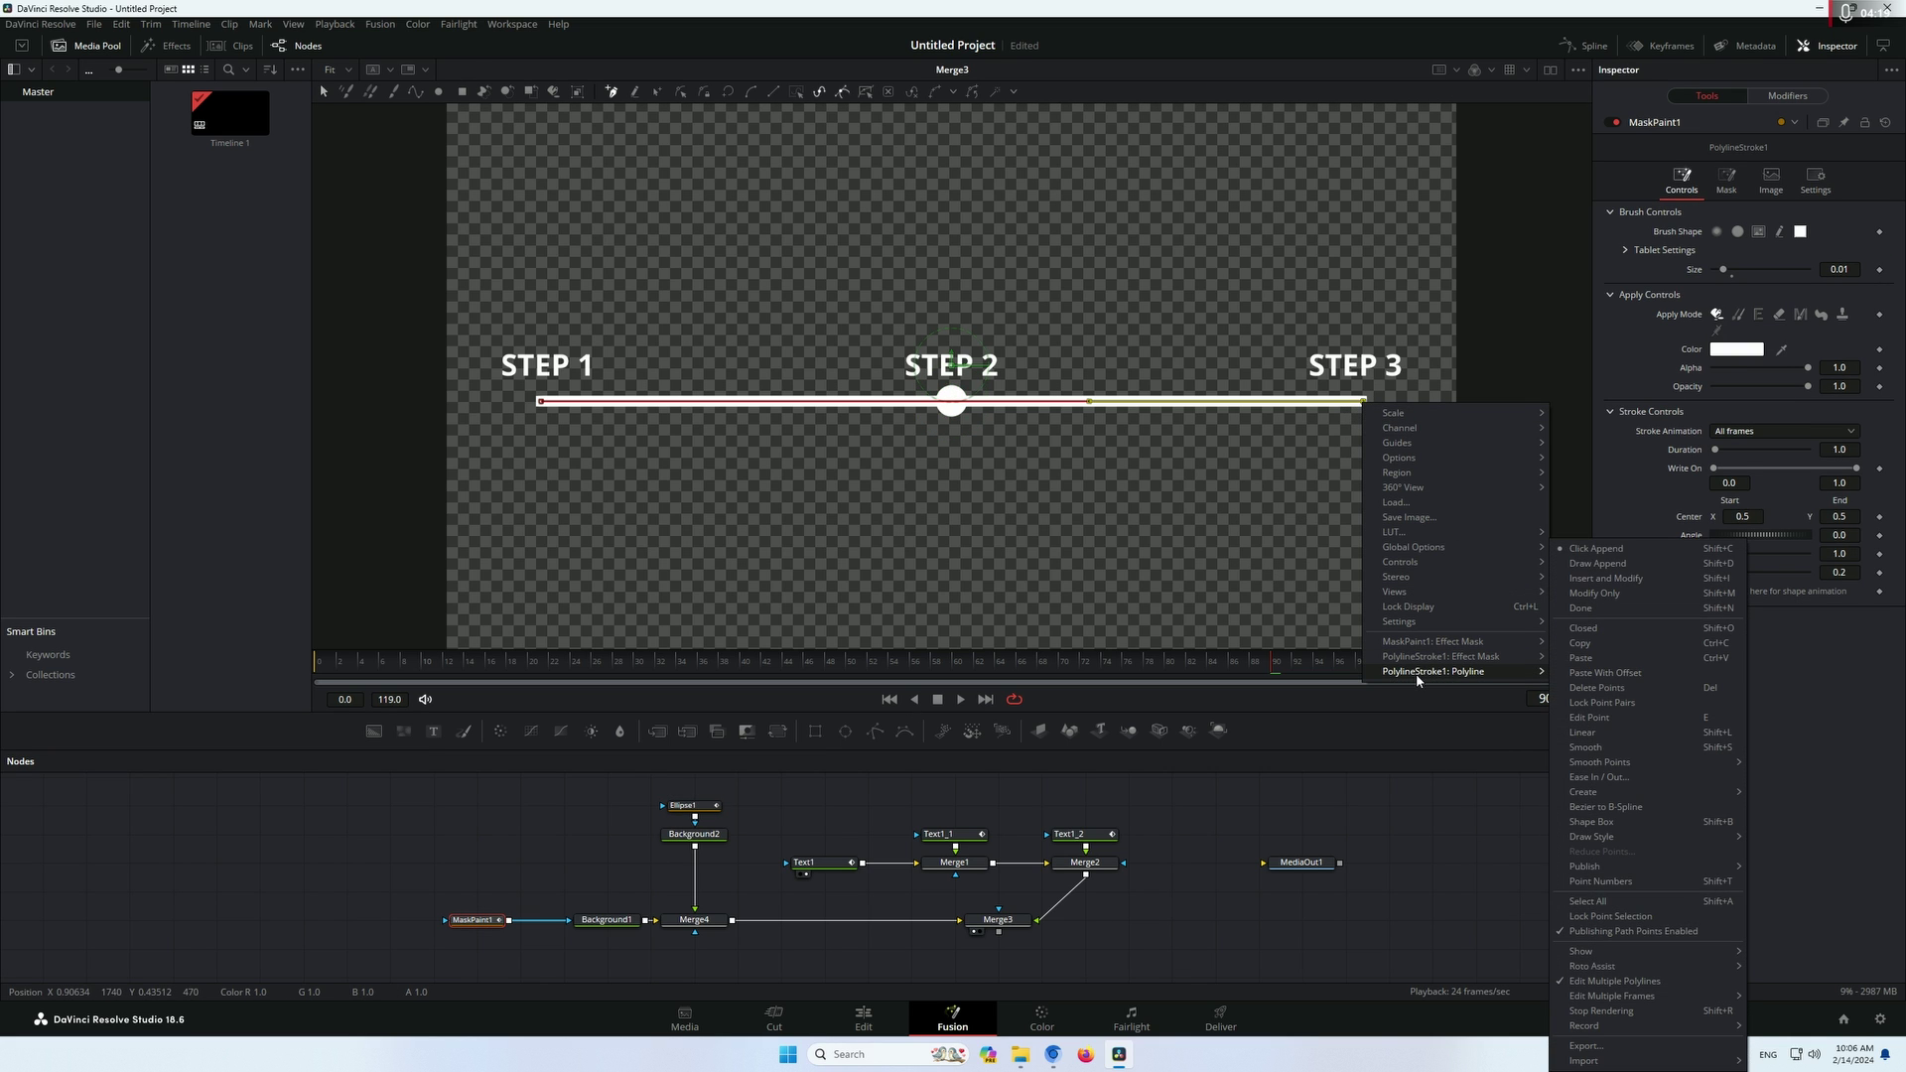
{"action": "mouse_move", "coordinate": [1648, 864]}
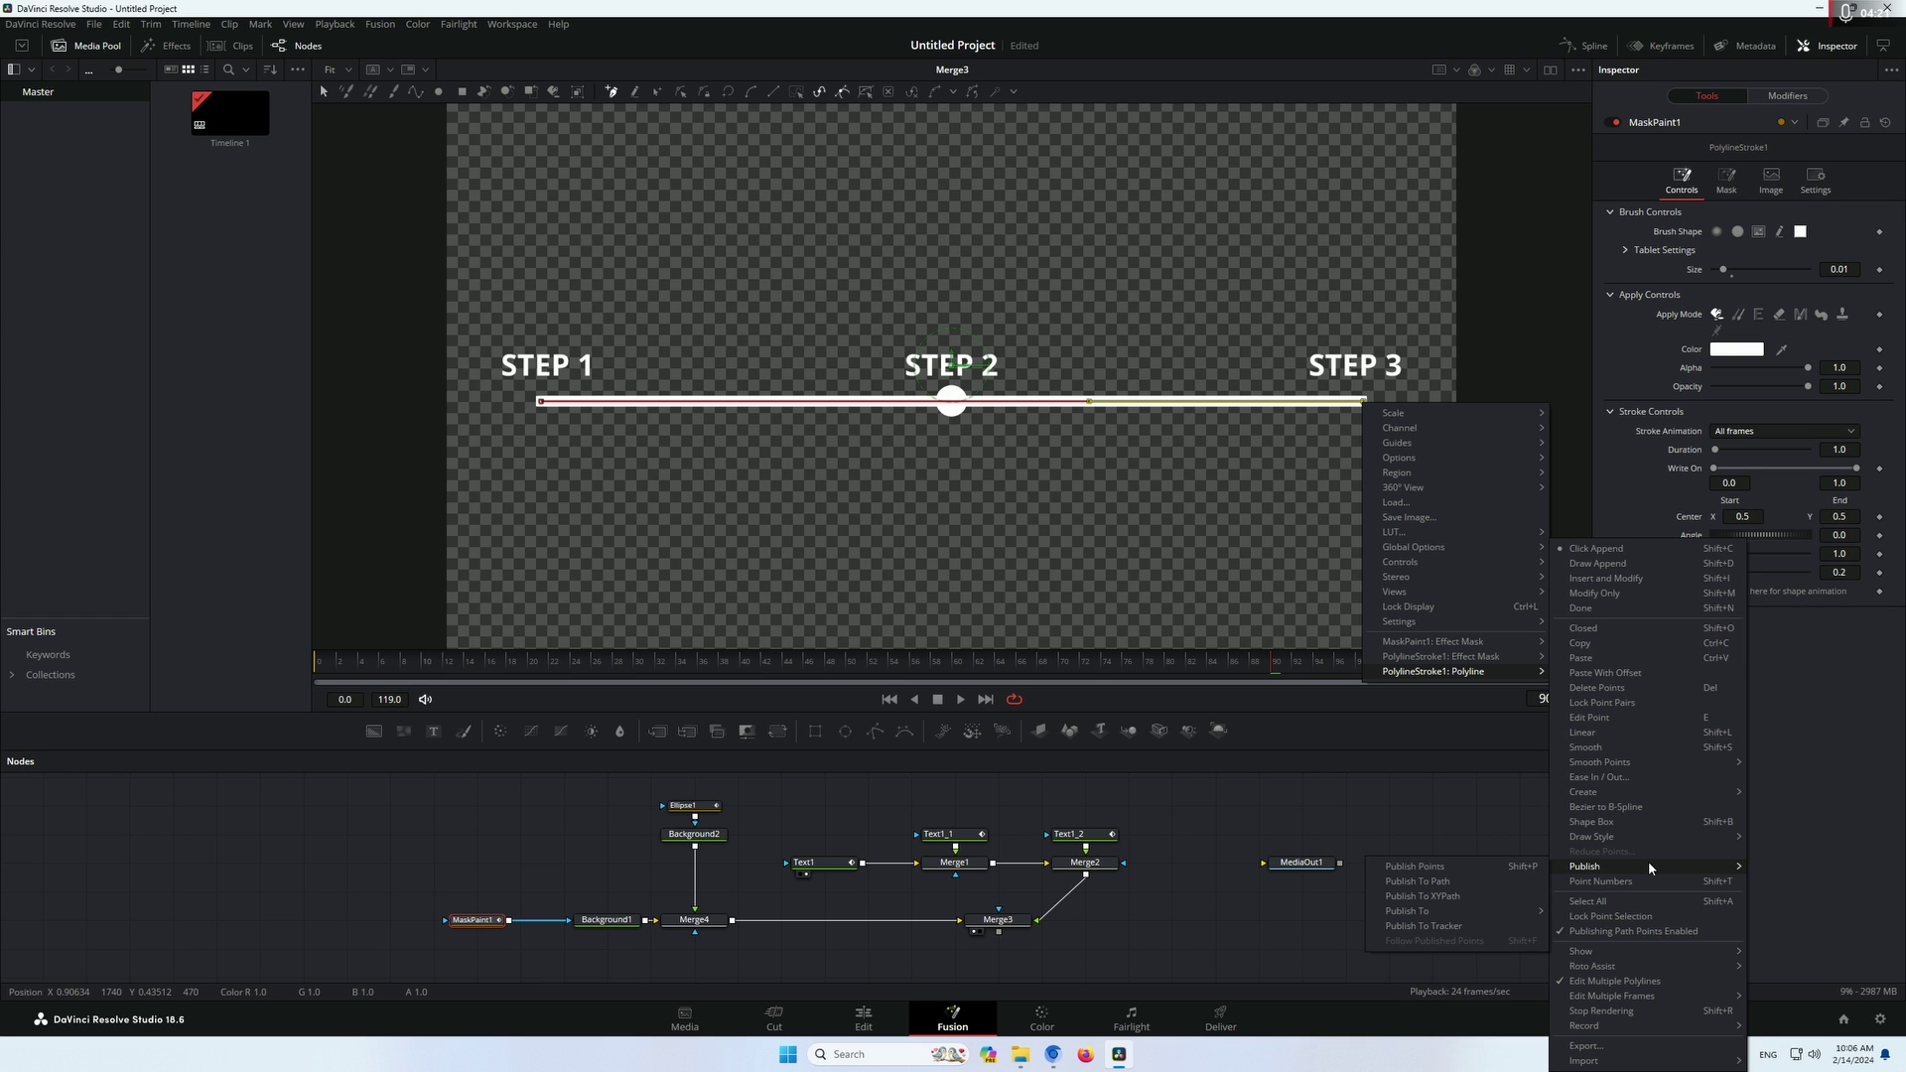
{"action": "left_click", "coordinate": [1456, 866]}
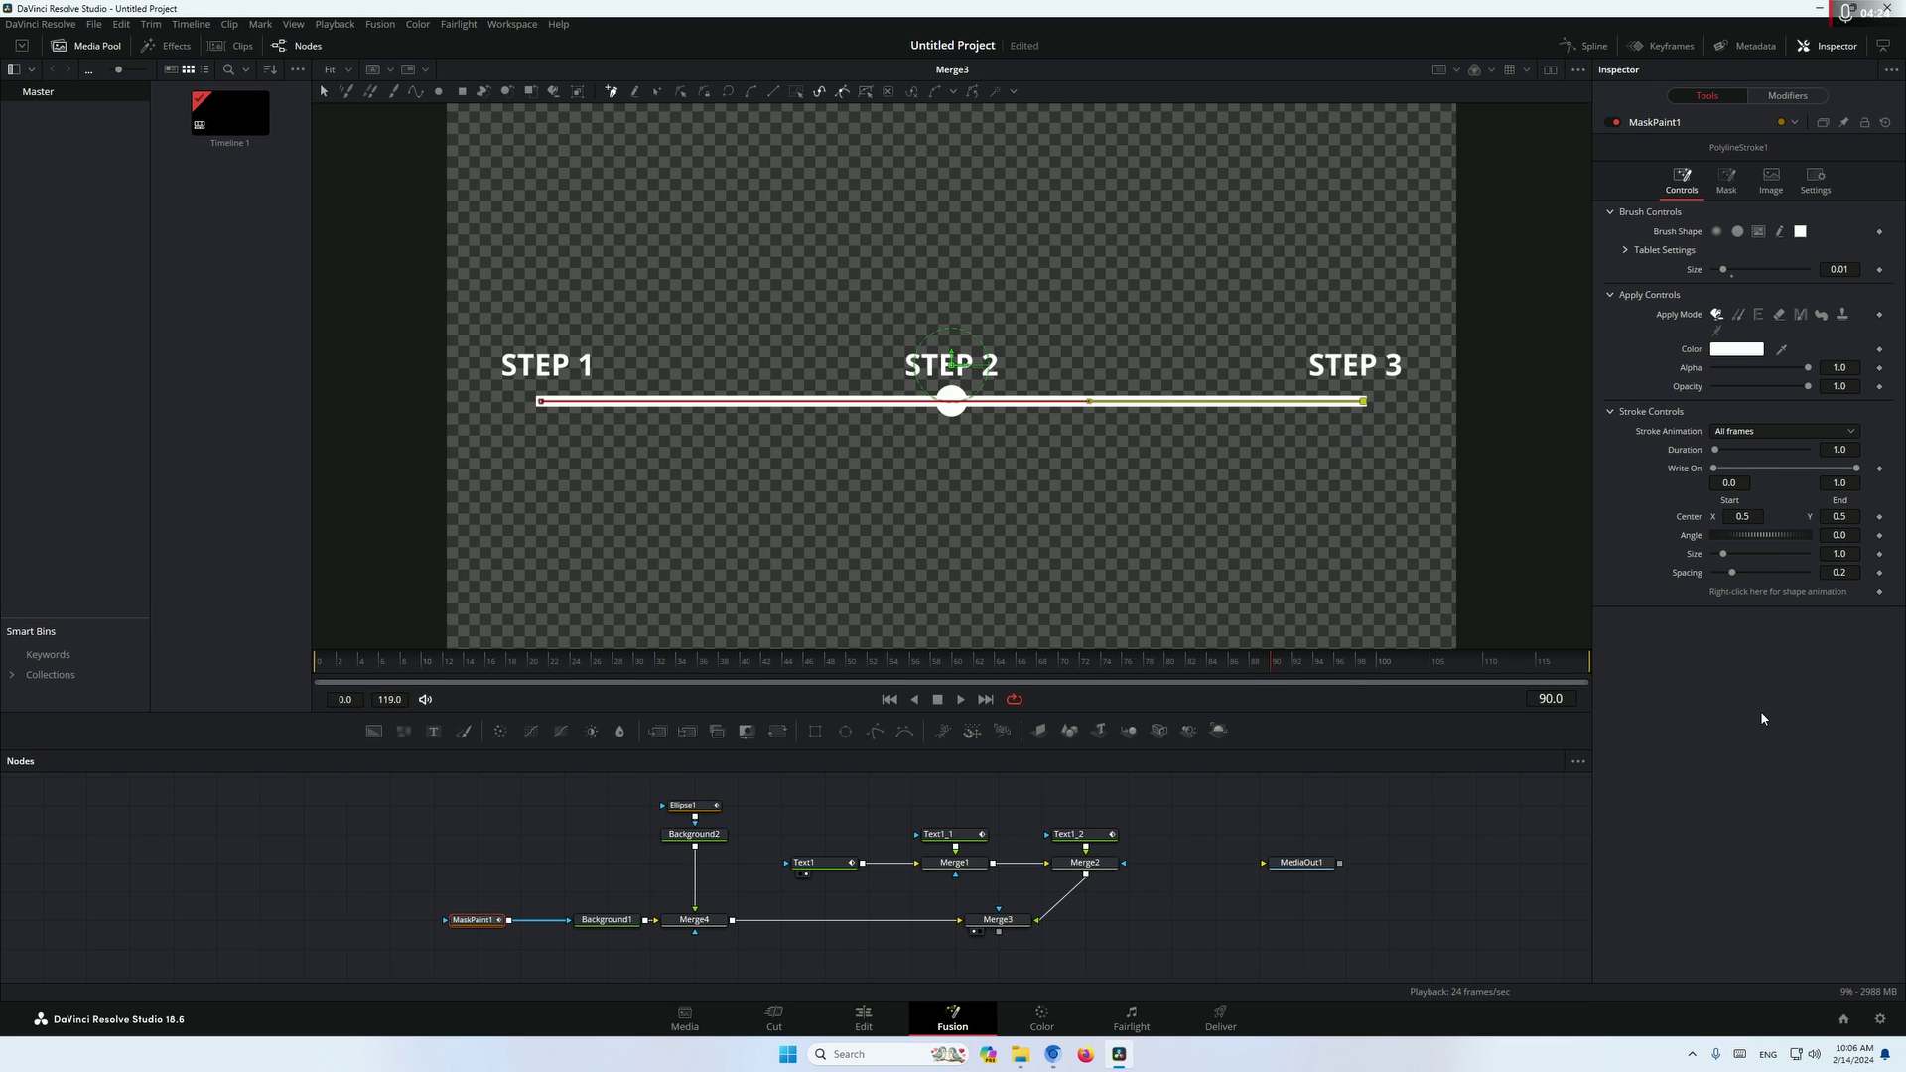
Connect the PolylineStroke1 Point 0 to the published Ellipse1 center so the line's end follows the circle.
{"action": "left_click", "coordinate": [1767, 98]}
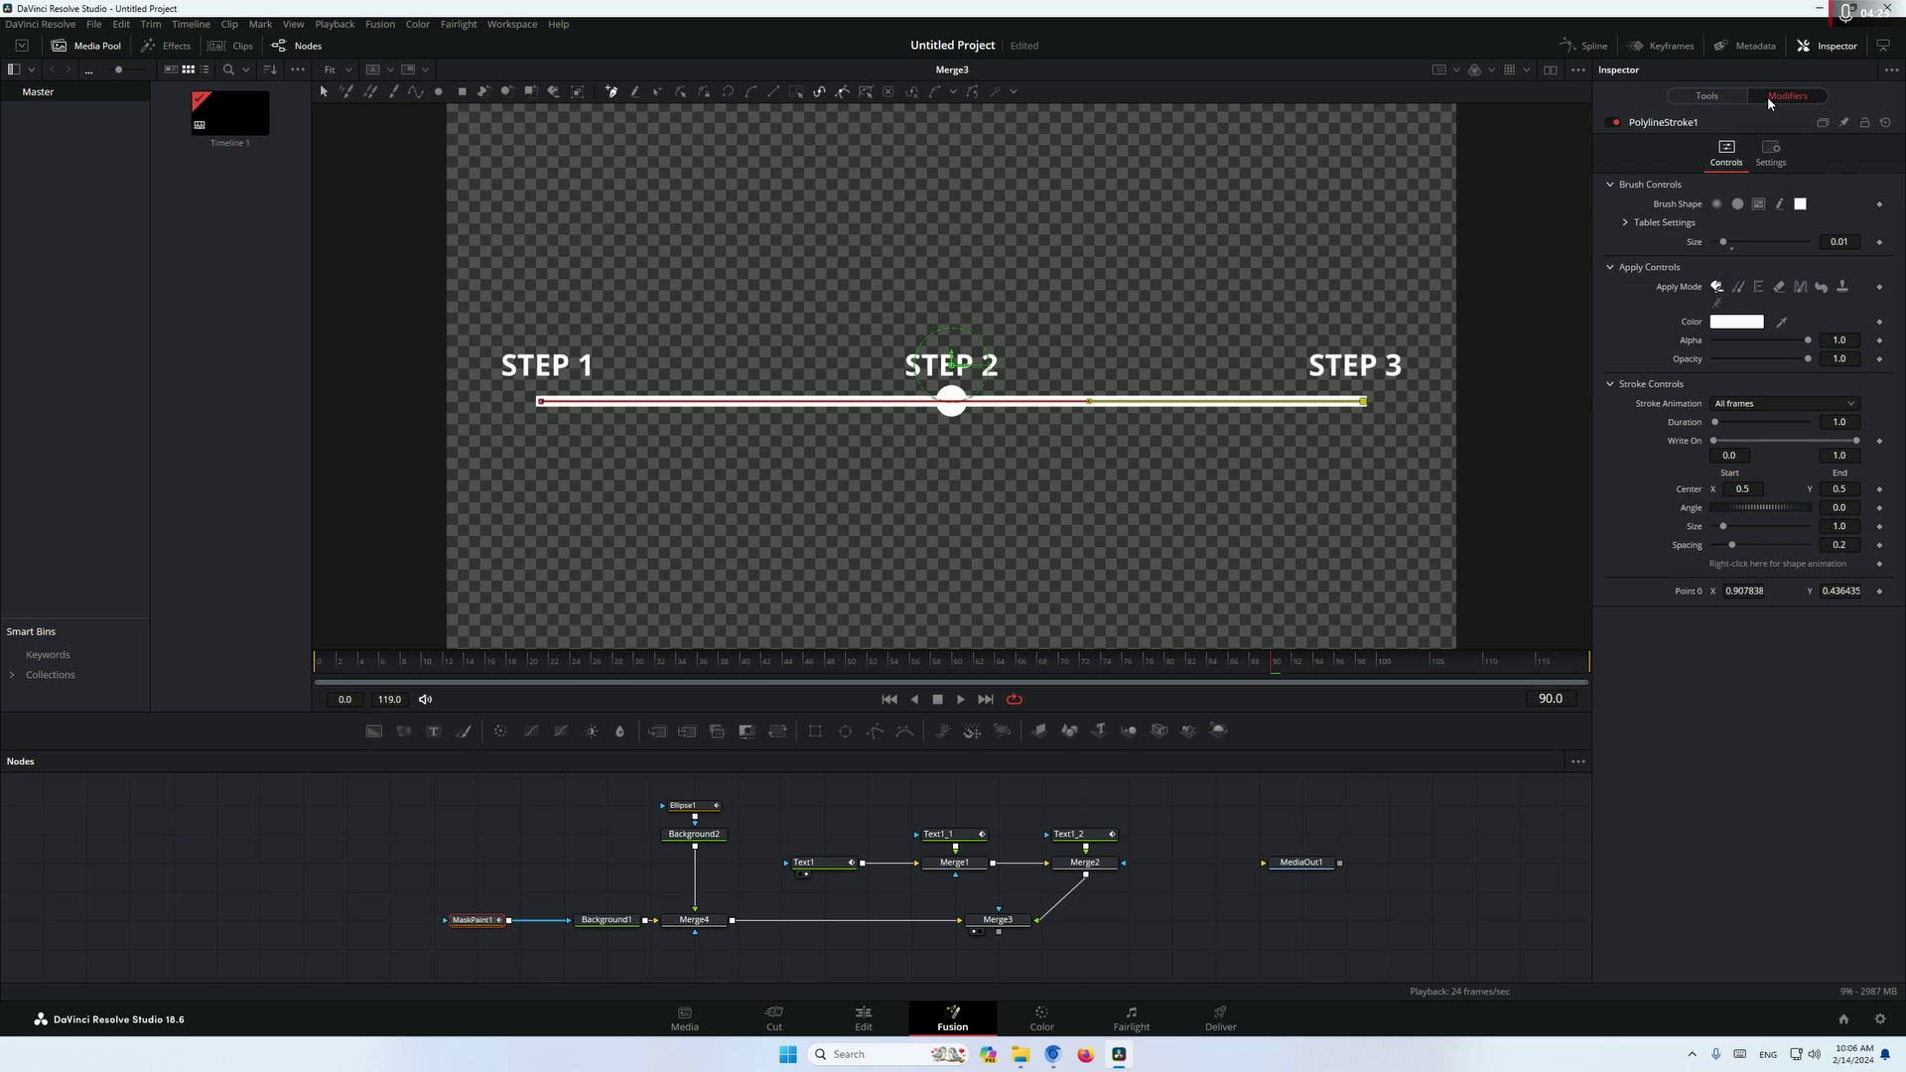
{"action": "left_click_drag", "start_coordinate": [1755, 595], "coordinate": [1695, 598]}
{"action": "right_click", "coordinate": [1677, 595]}
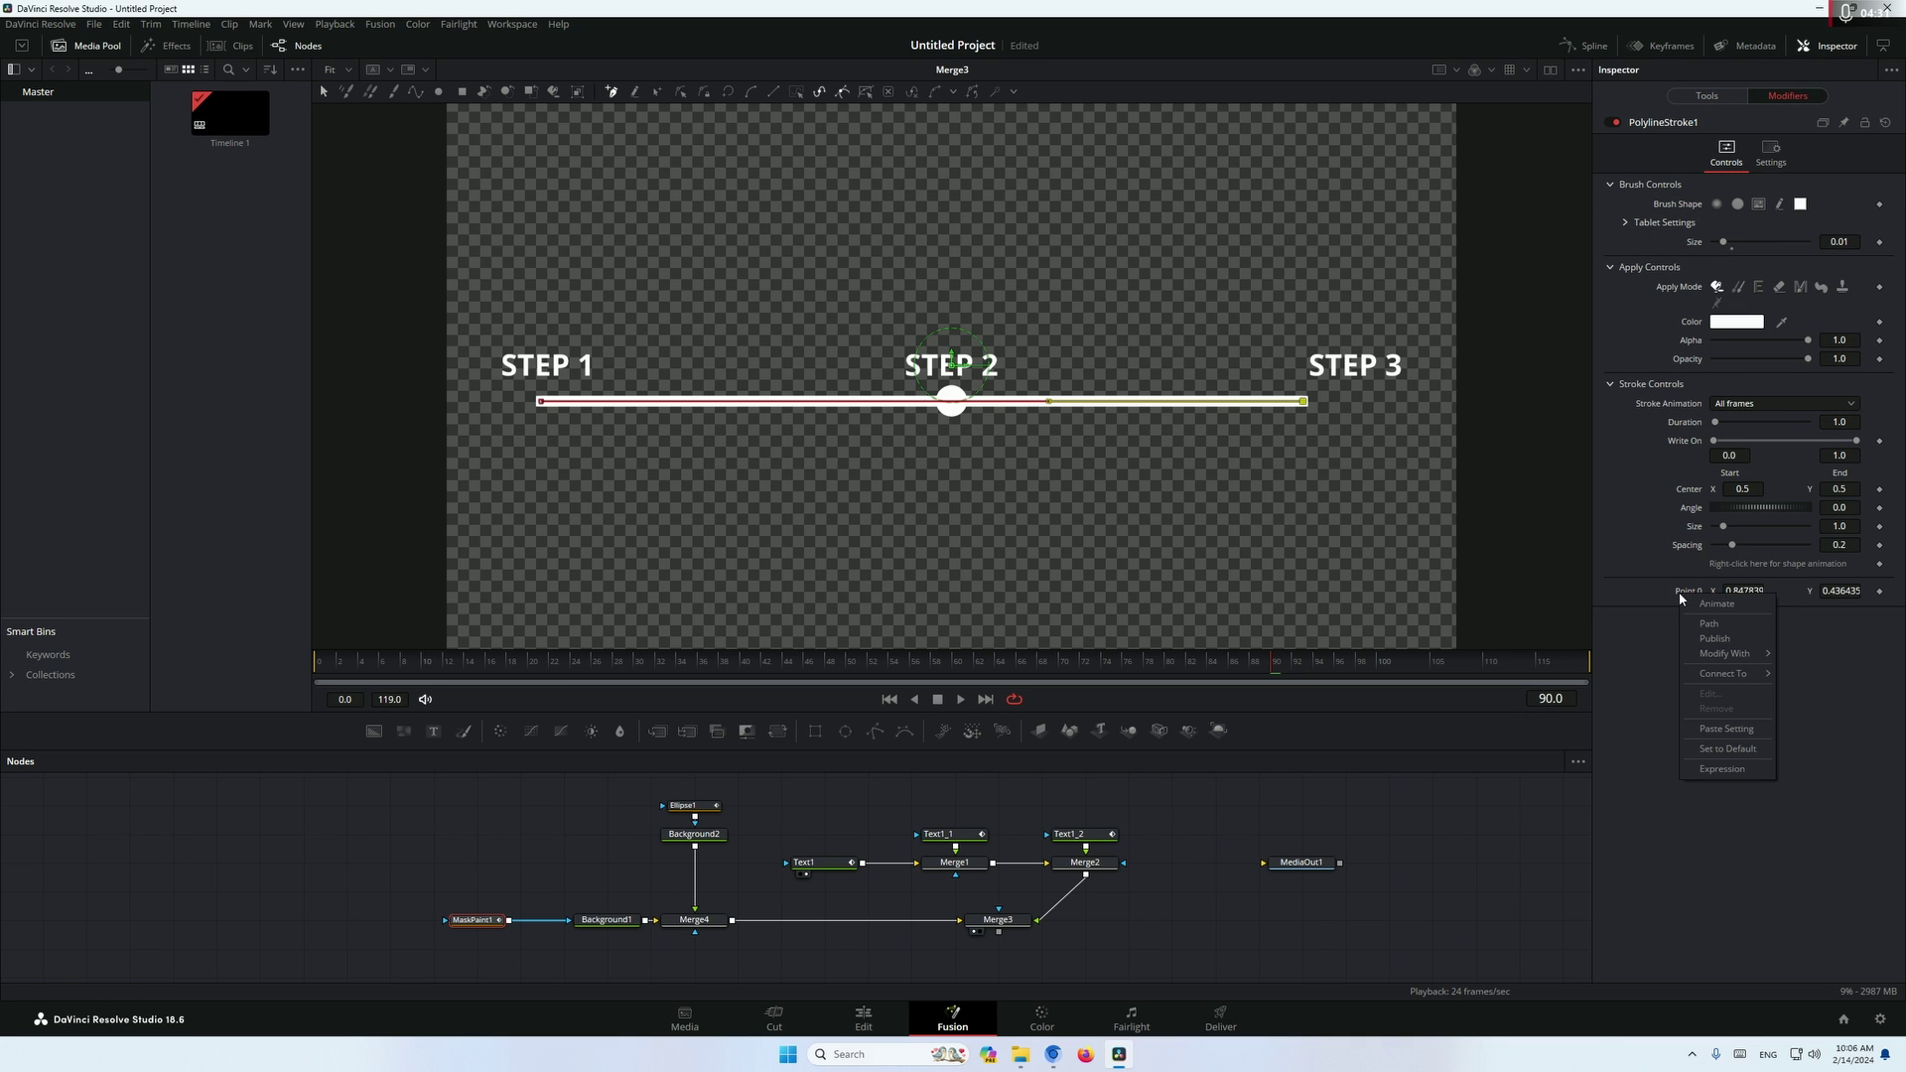
{"action": "mouse_move", "coordinate": [1716, 676]}
{"action": "mouse_move", "coordinate": [1810, 674]}
{"action": "left_click", "coordinate": [1752, 677]}
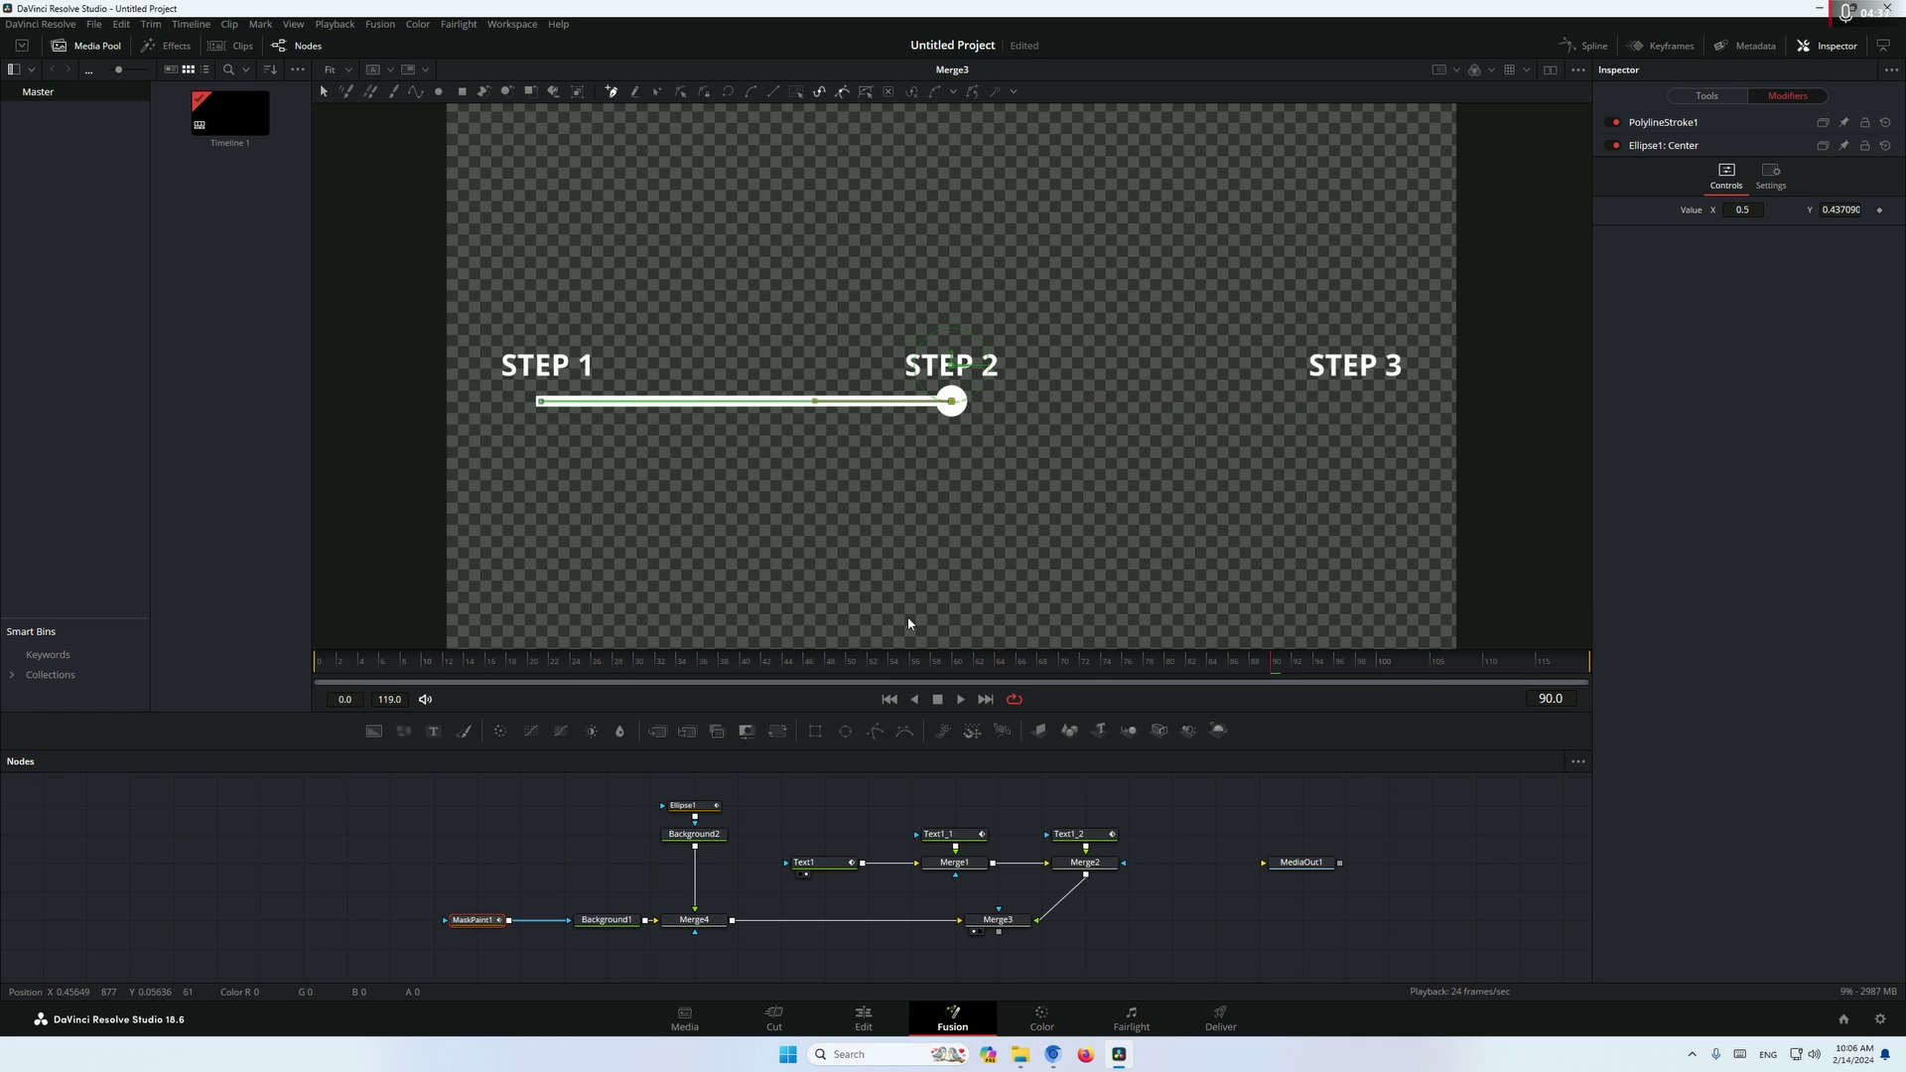
After a trial horizontal move of the circle, set the Ellipse1 published center X to 0.1 at frame 10 and keyframe it.
{"action": "left_click", "coordinate": [694, 805]}
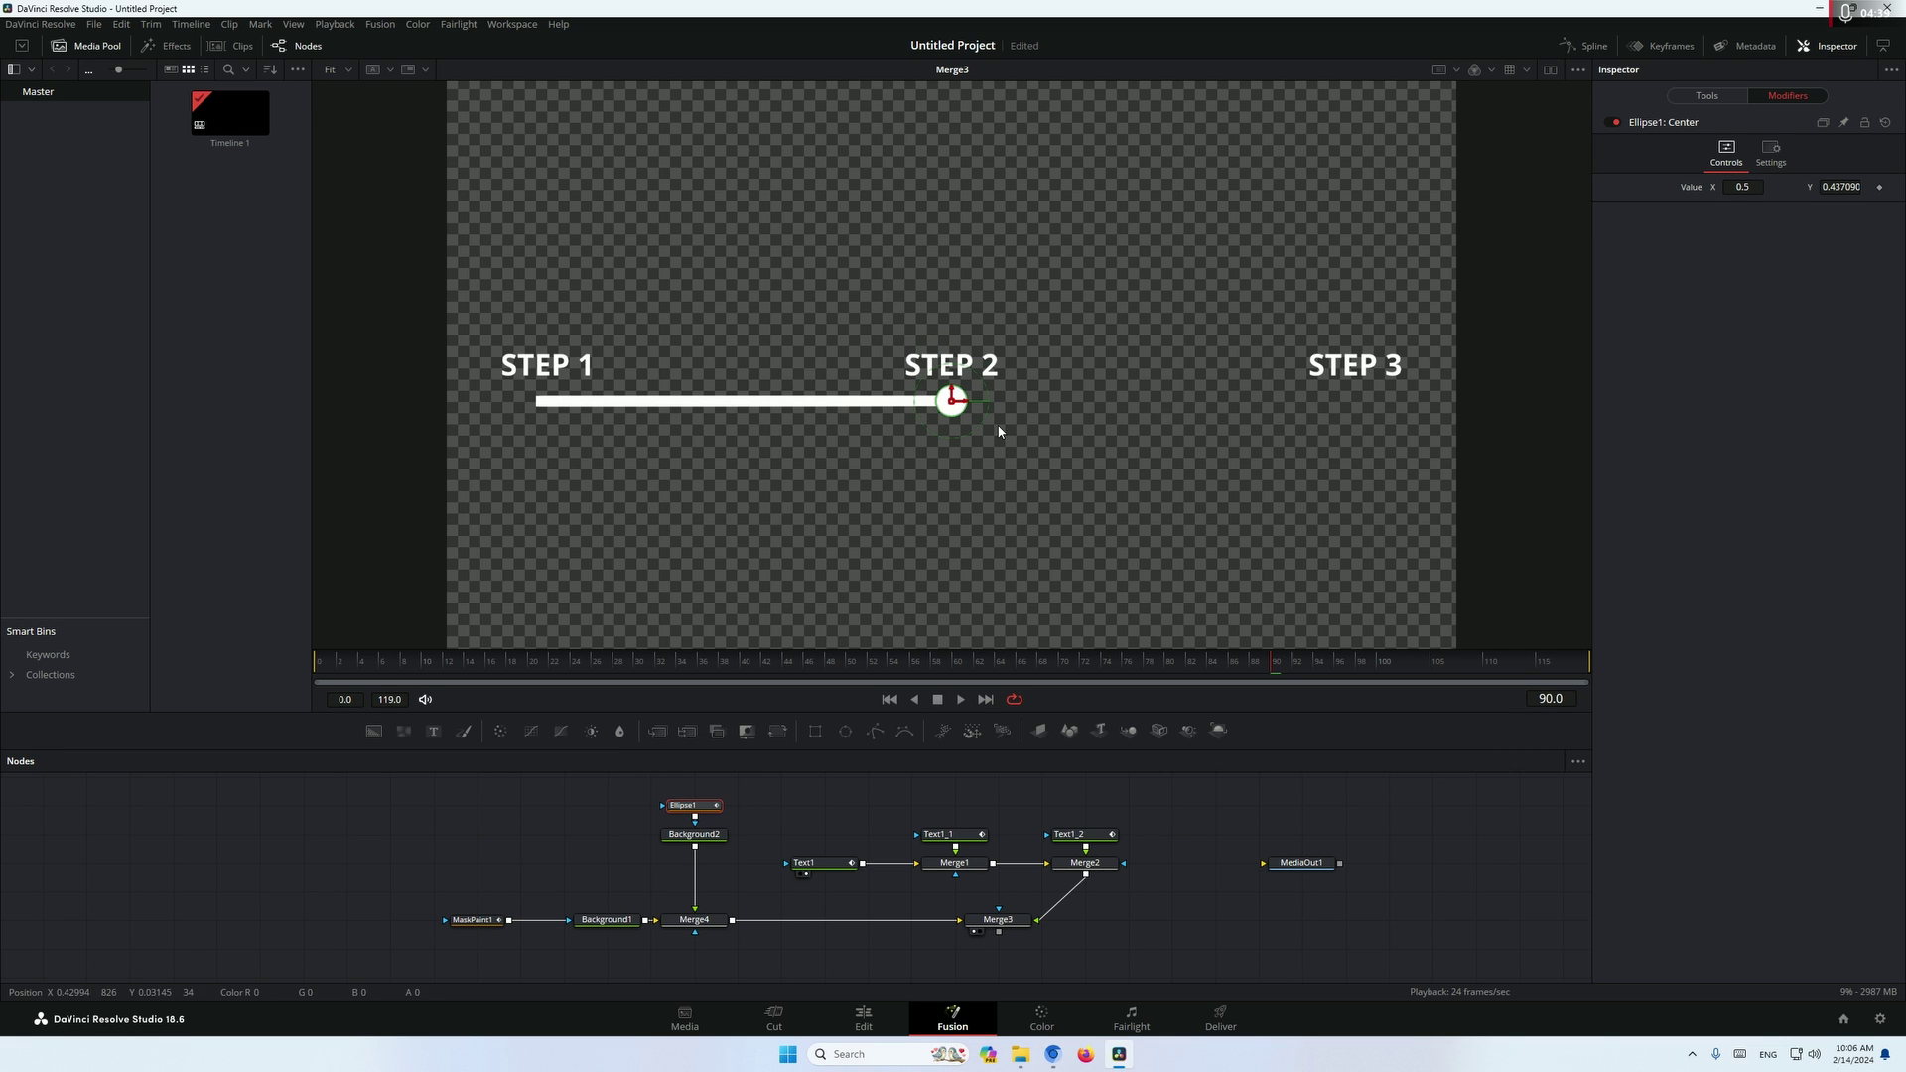
{"action": "left_click_drag", "start_coordinate": [1748, 185], "coordinate": [695, 191]}
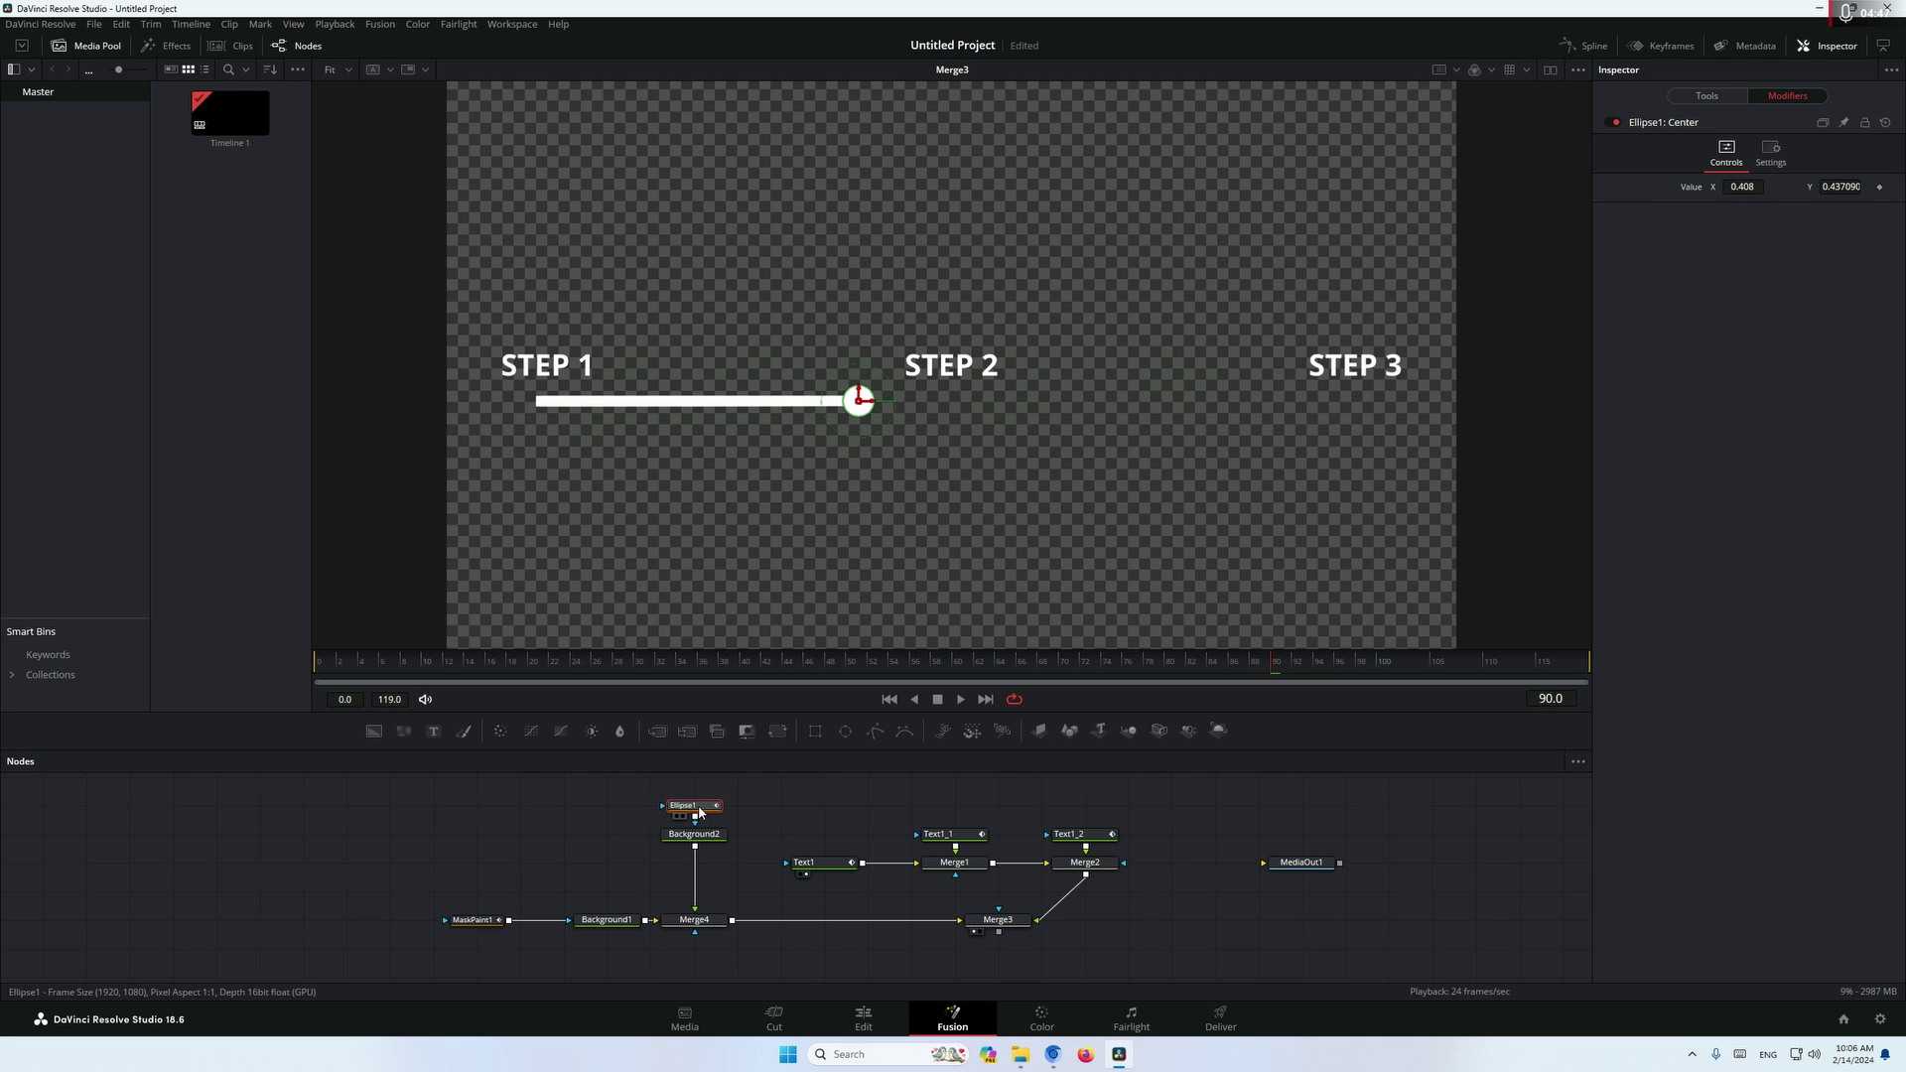
{"action": "left_click", "coordinate": [425, 664]}
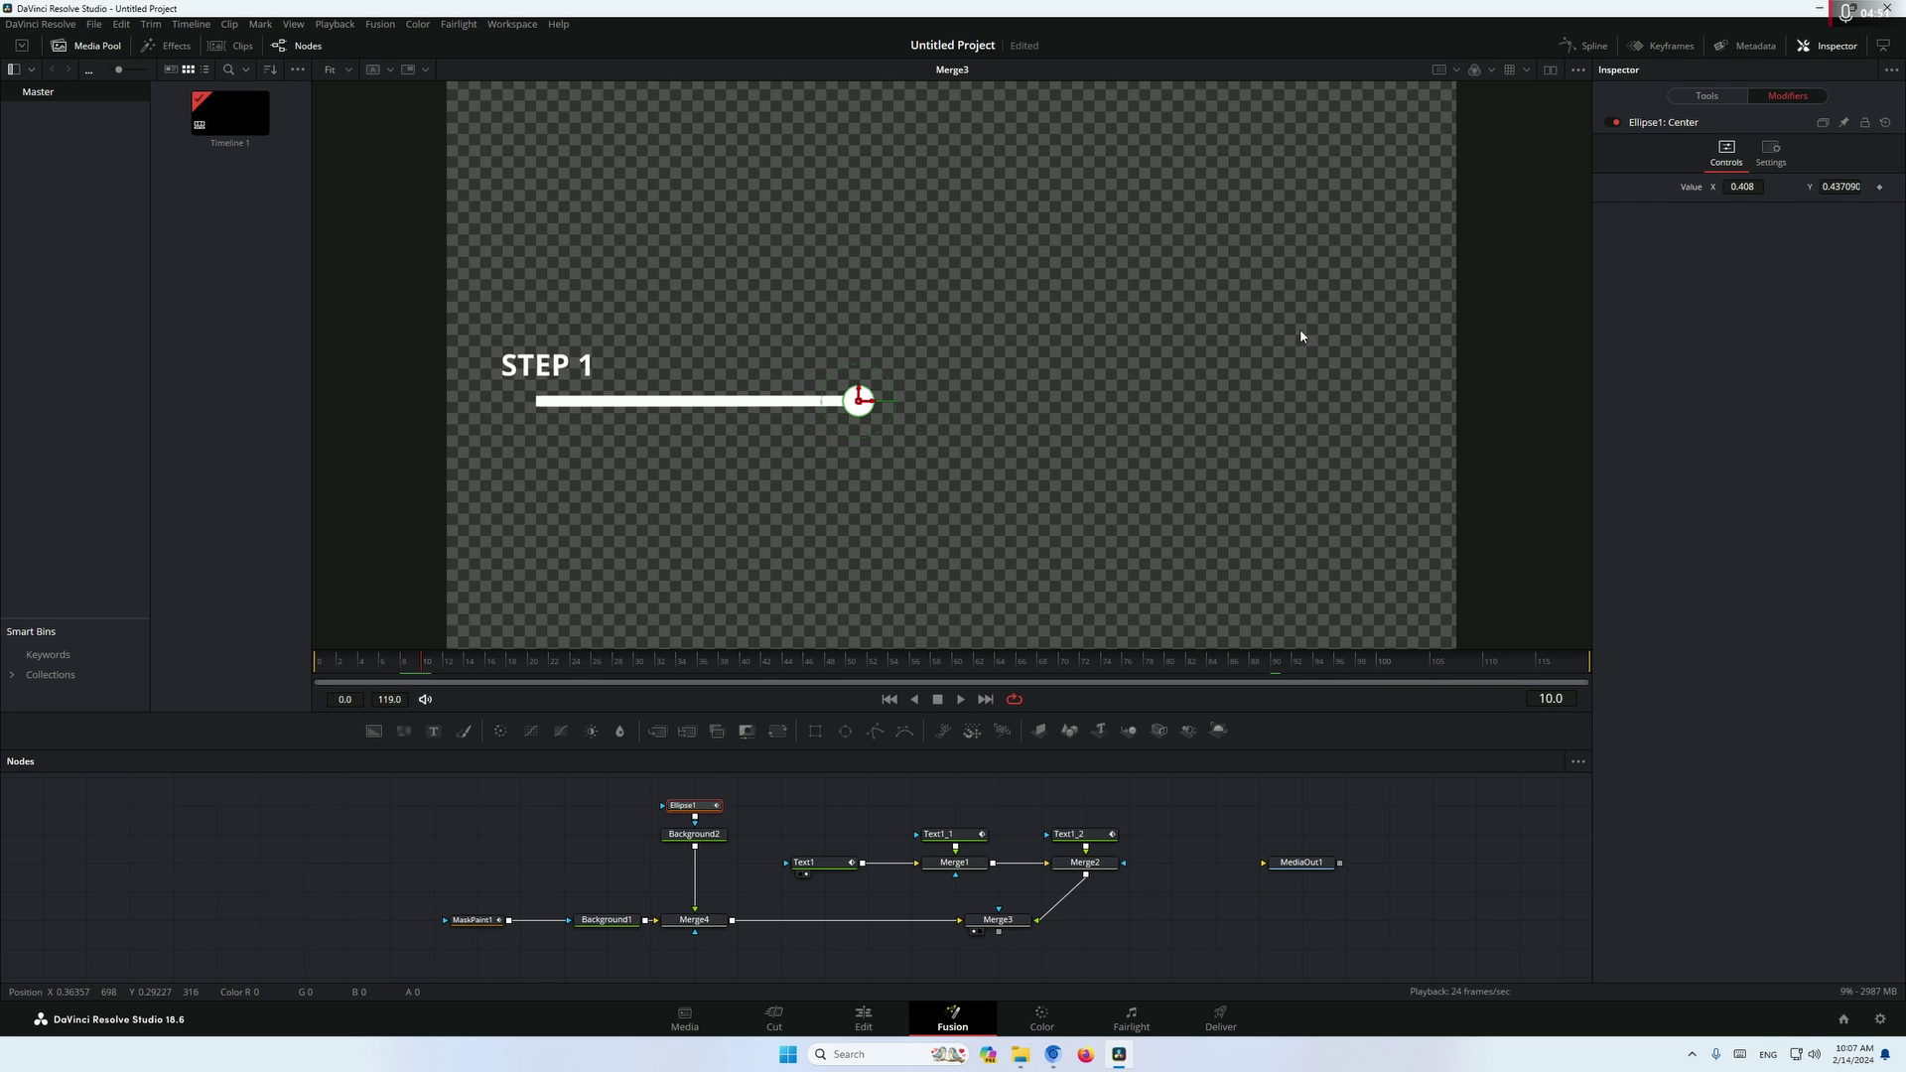
{"action": "left_click_drag", "start_coordinate": [1751, 192], "coordinate": [1512, 187]}
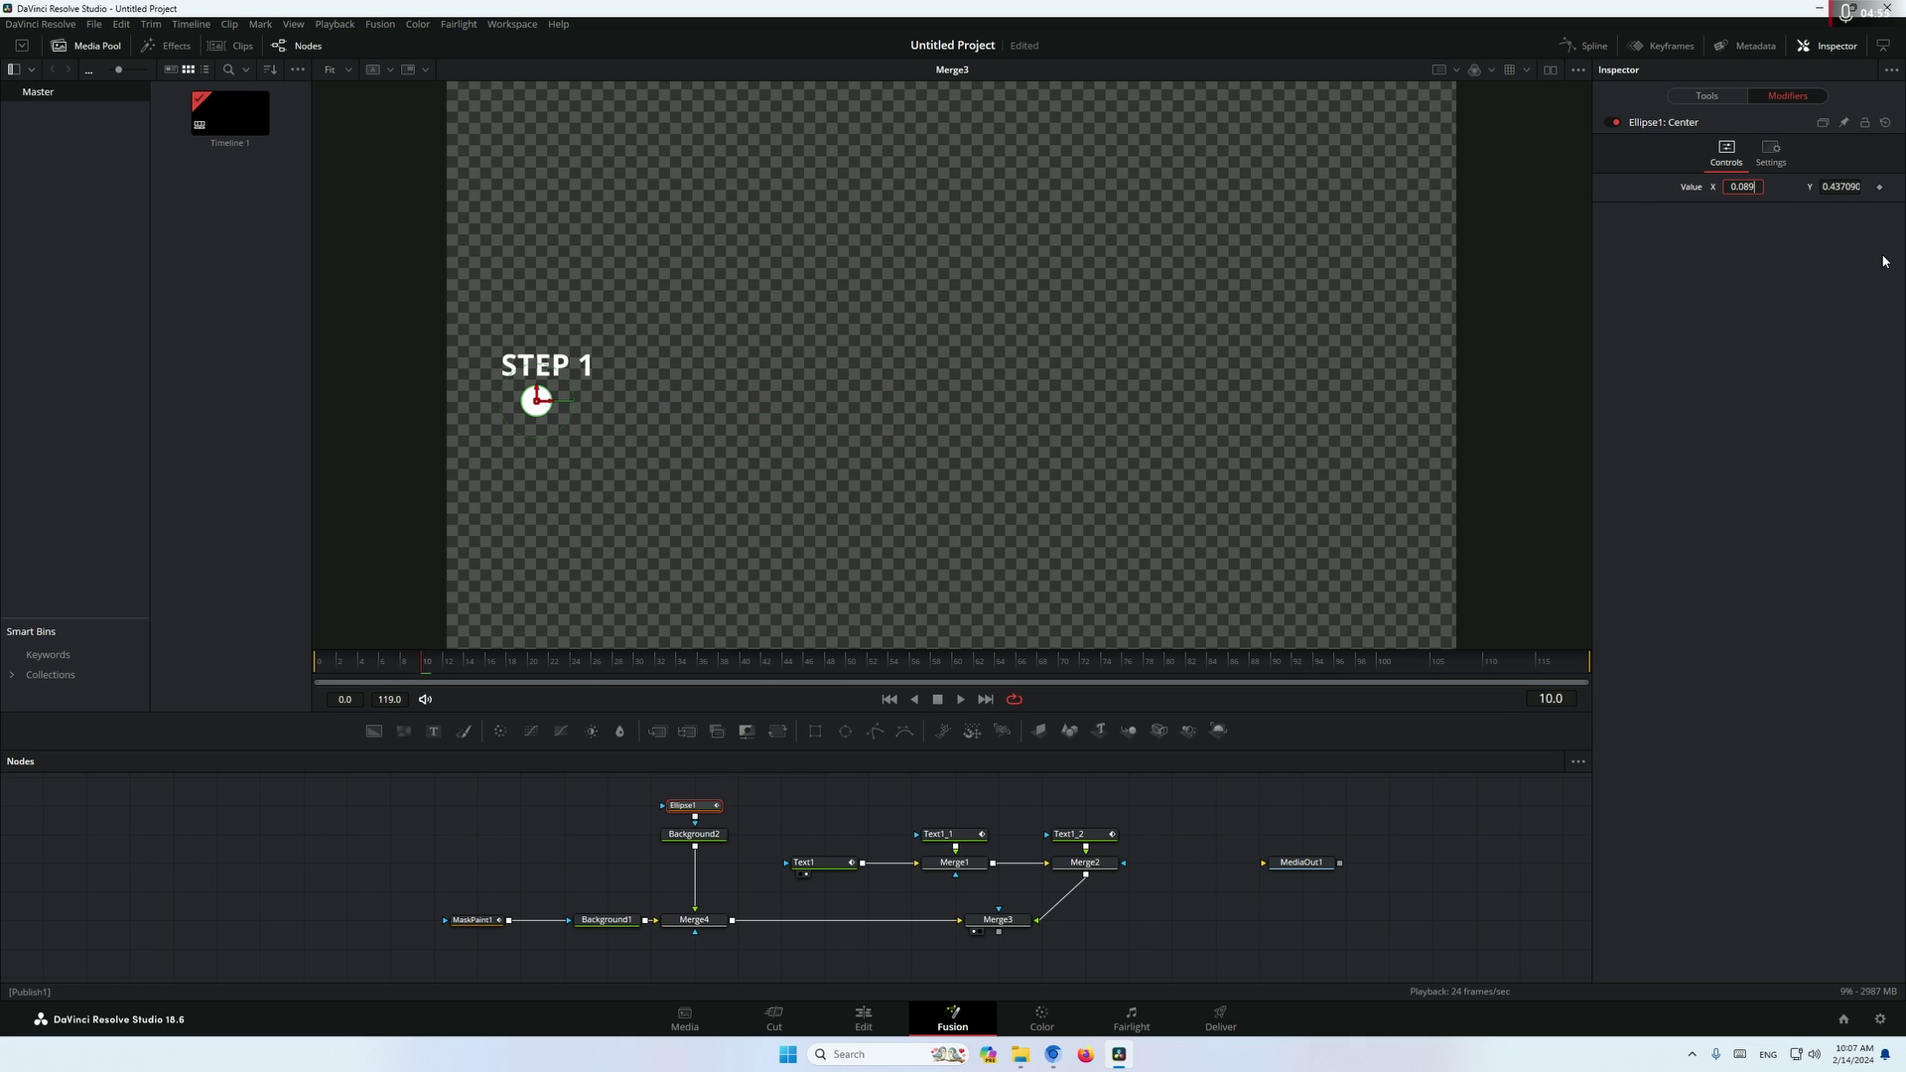
{"action": "type", "text": "1"}
{"action": "key", "text": "Tab"}
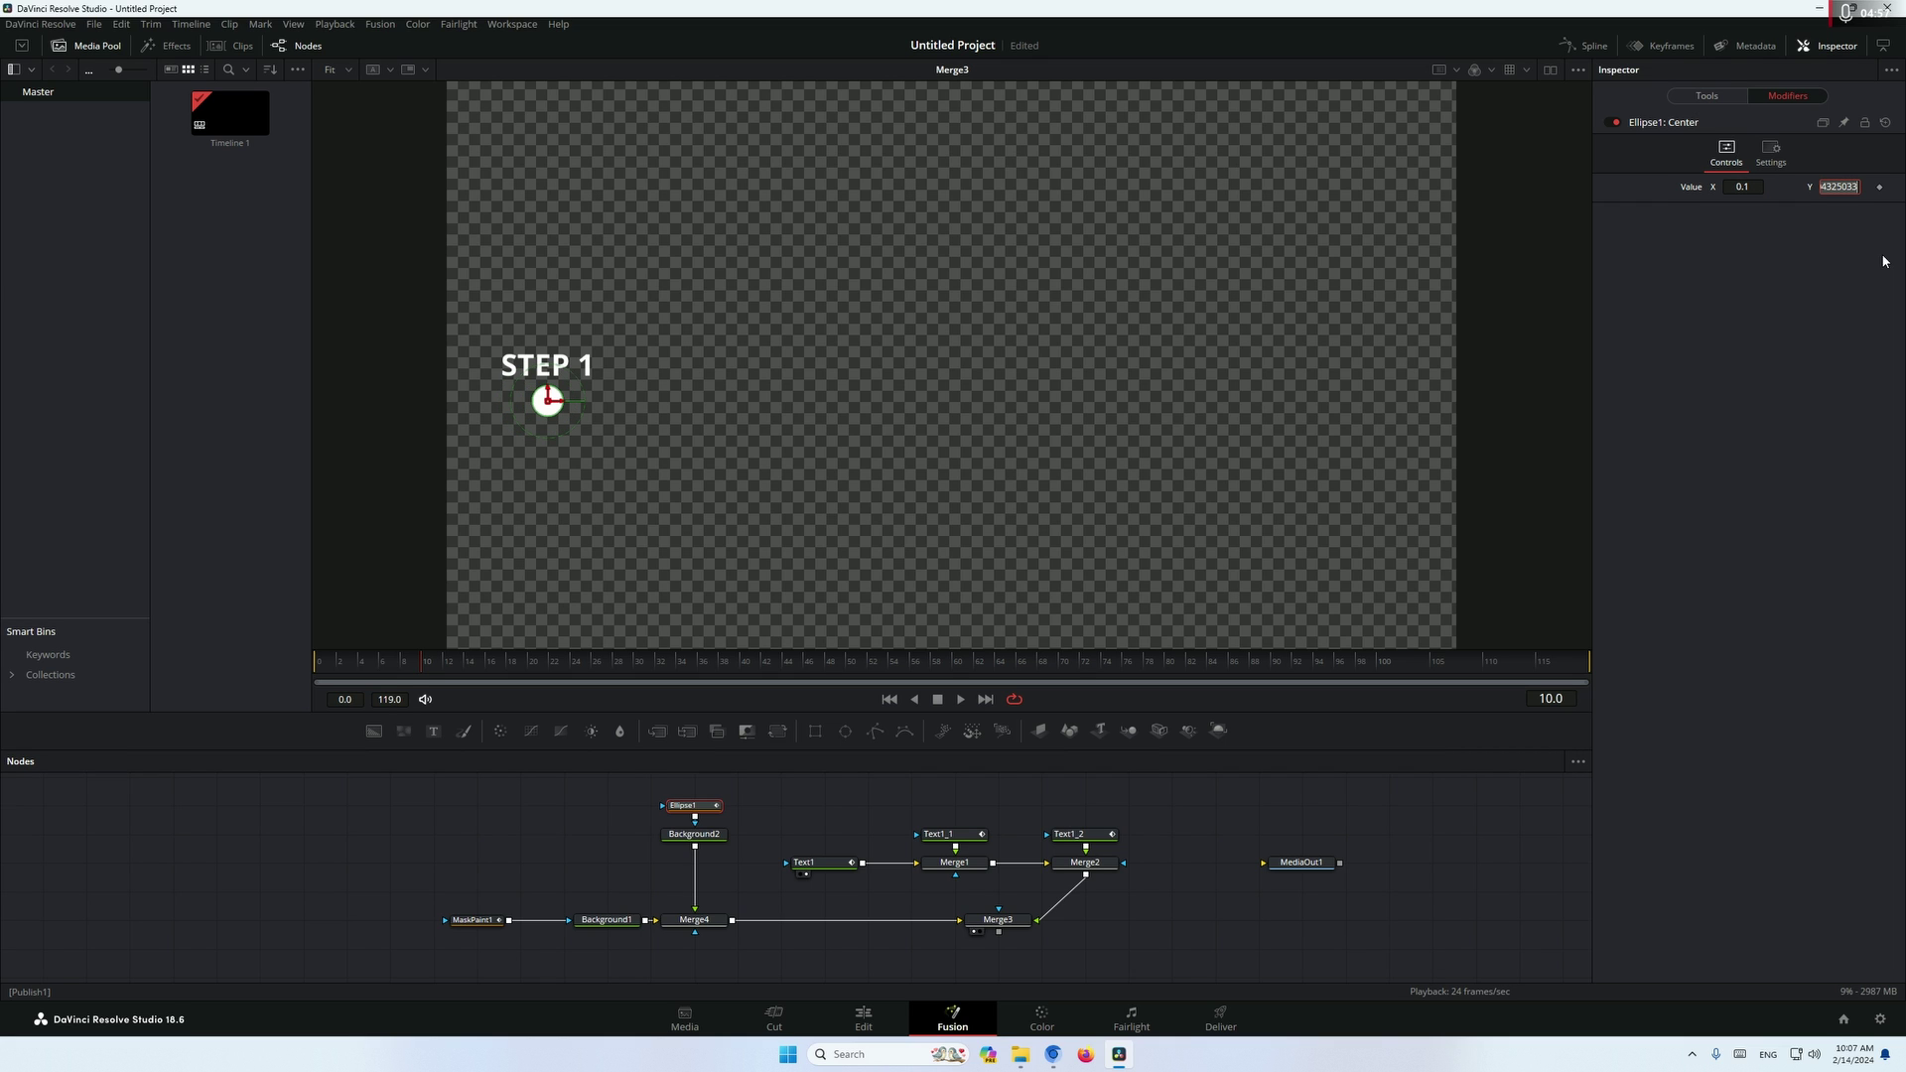
{"action": "left_click", "coordinate": [1877, 188]}
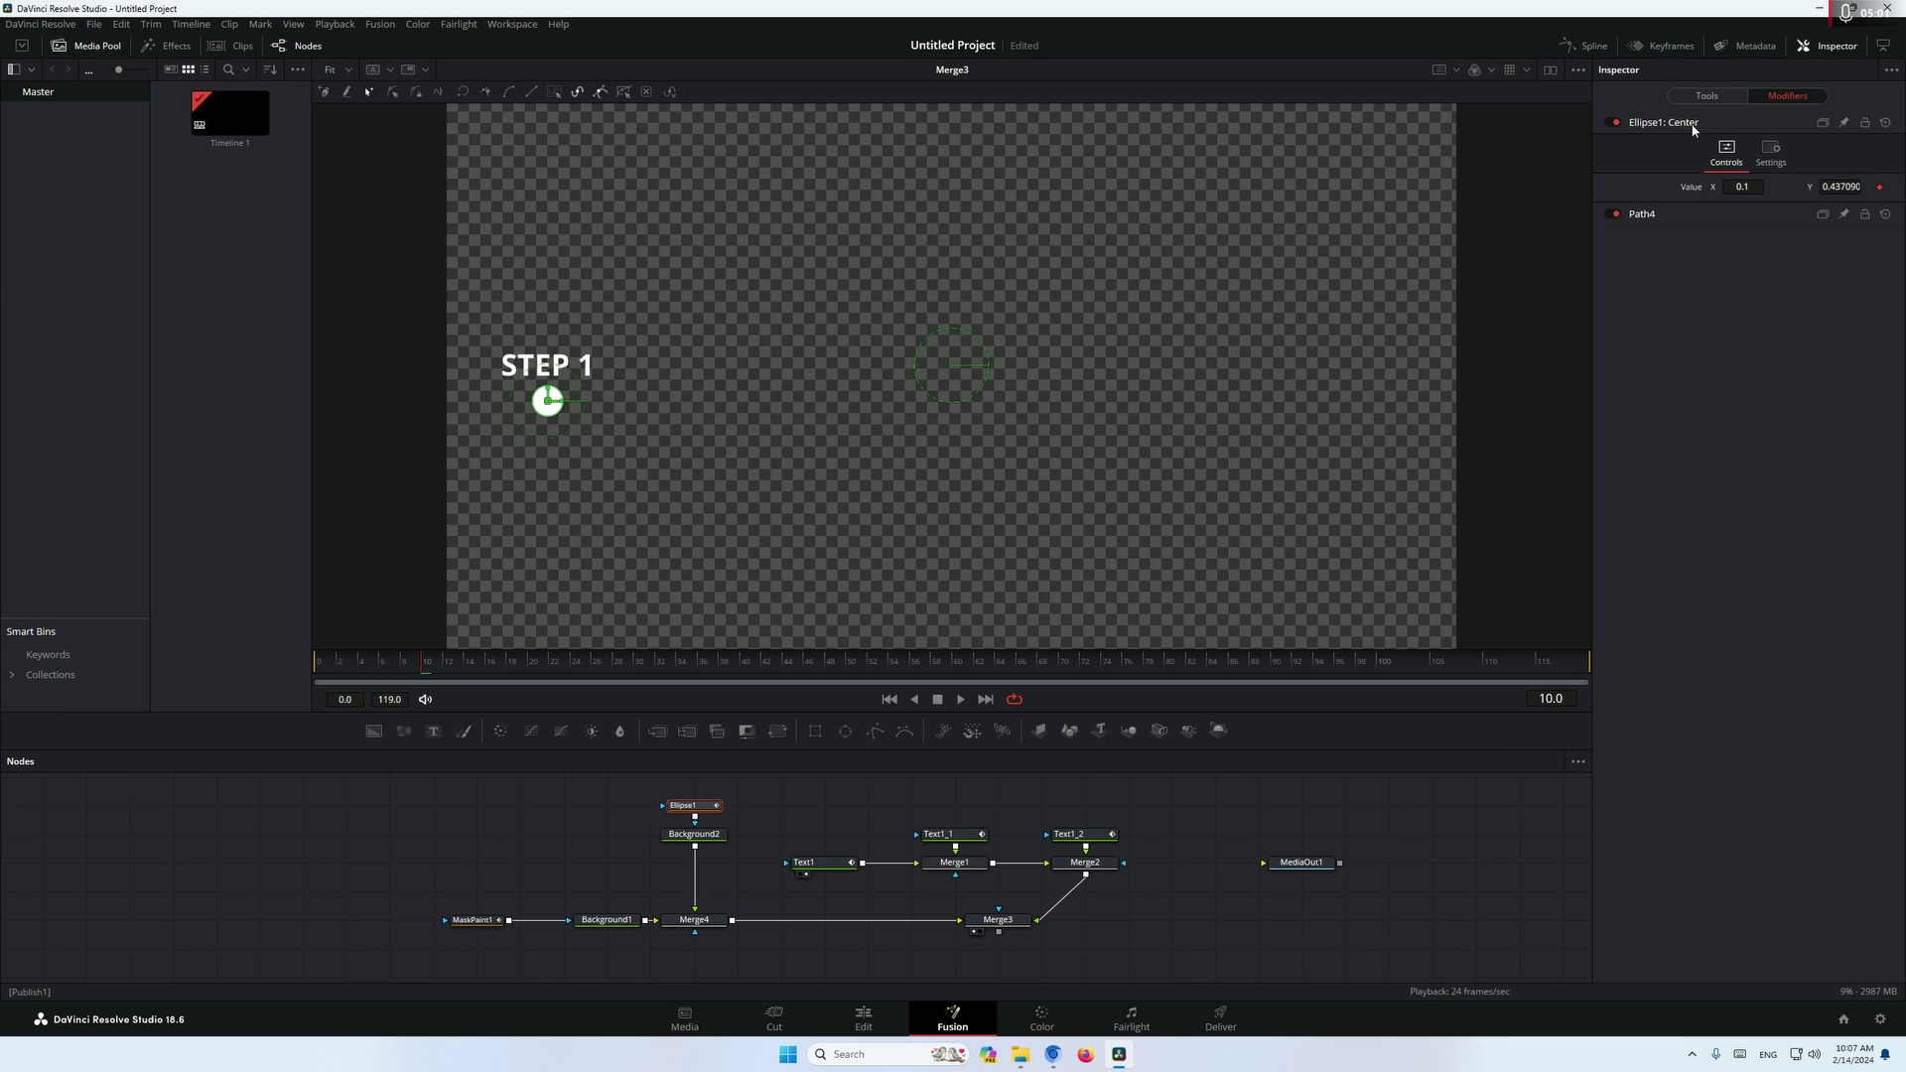
Set the circle's published center X to 0.5 at frame 30 and add a keyframe holding that position at frame 40.
{"action": "left_click_drag", "start_coordinate": [584, 680], "coordinate": [638, 679]}
{"action": "left_click", "coordinate": [1742, 186]}
{"action": "key", "text": "Tab"}
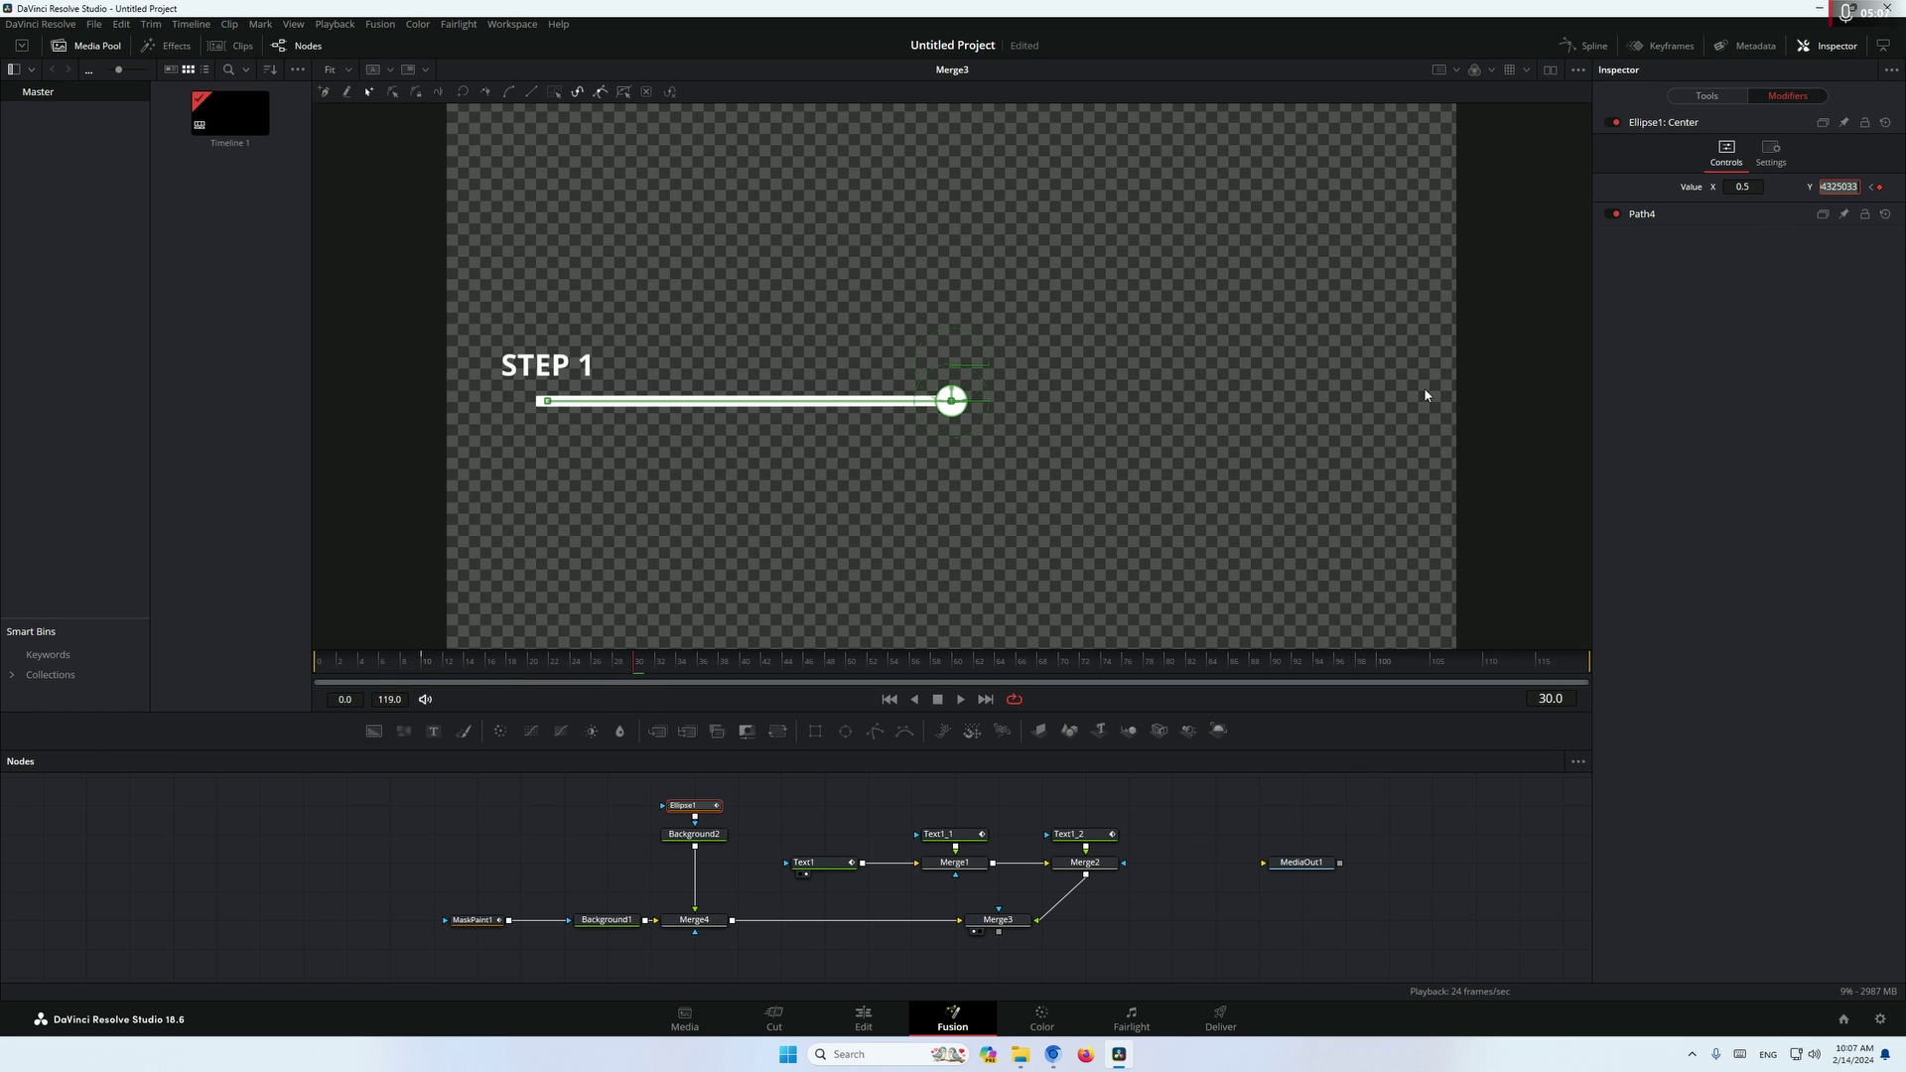
{"action": "left_click", "coordinate": [735, 667]}
{"action": "left_click", "coordinate": [1879, 189]}
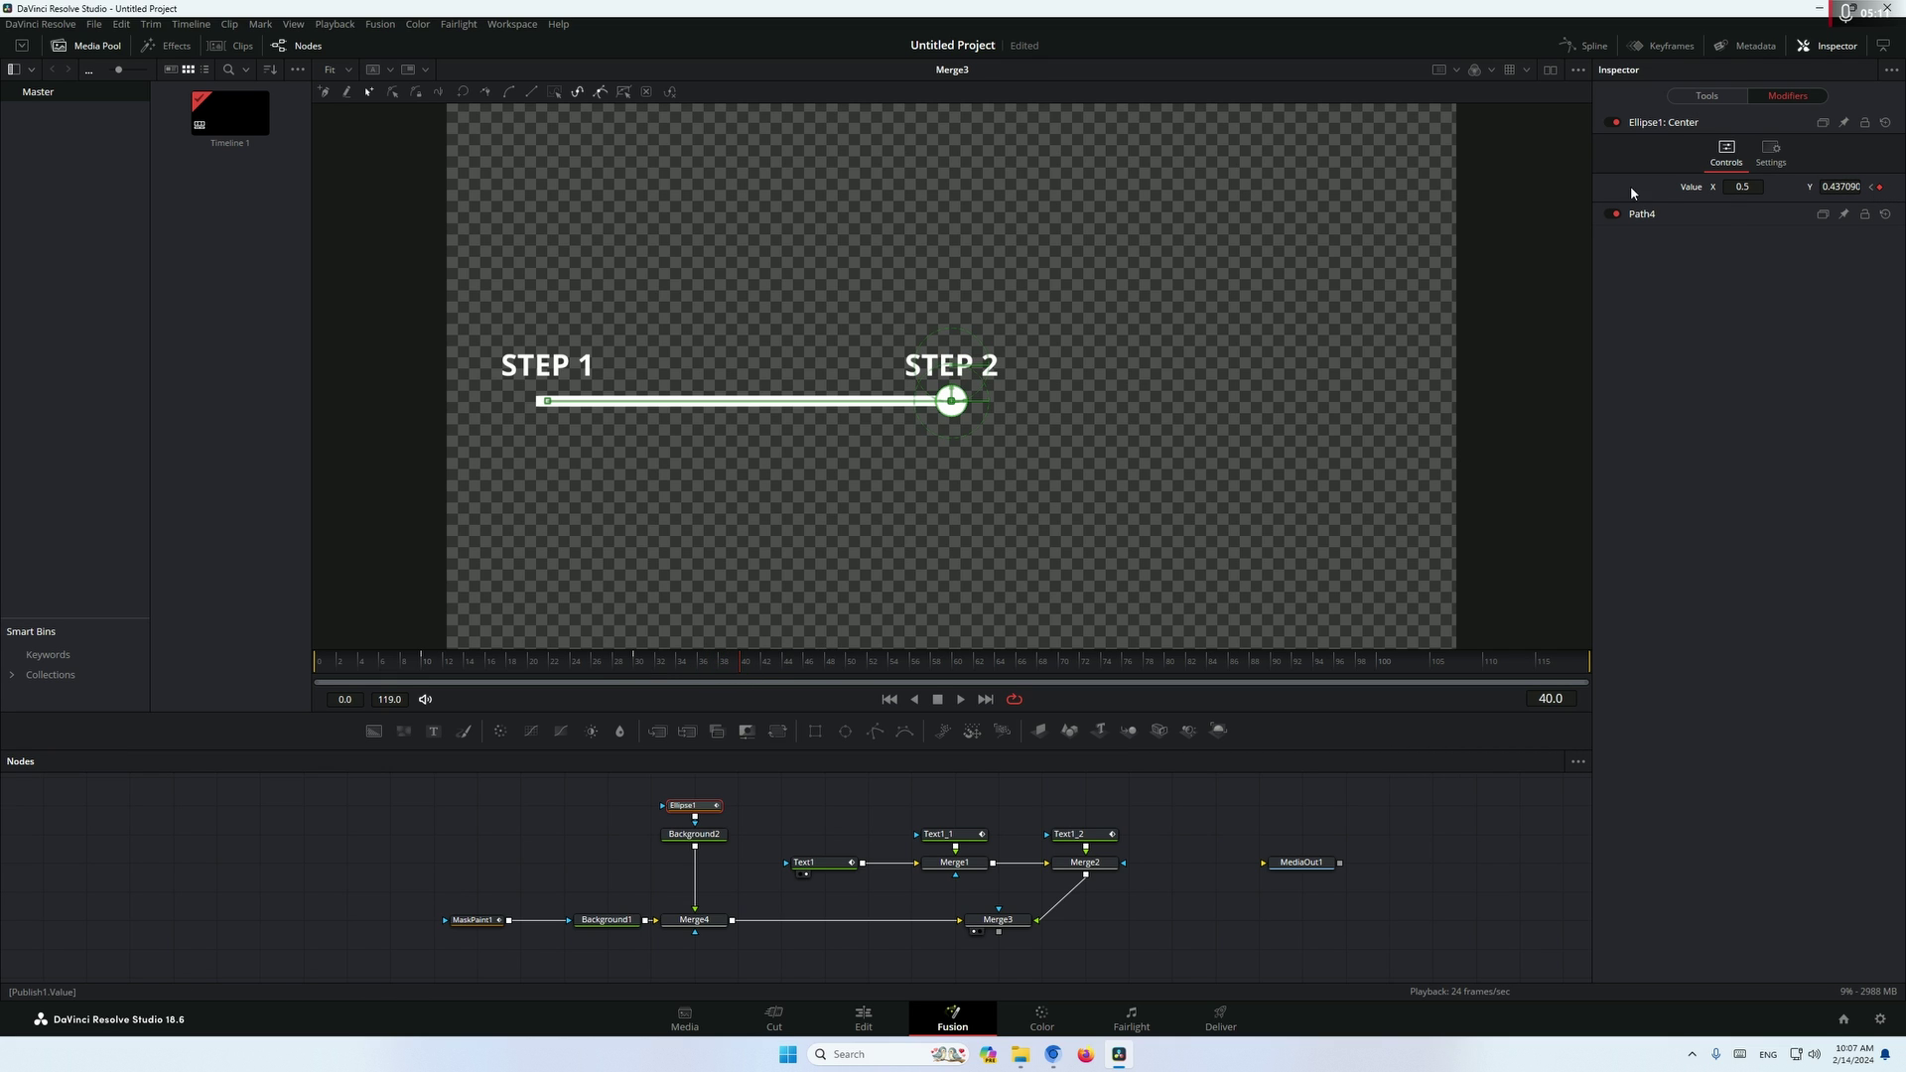
Set the circle's published center X to 0.9 at frame 60 and play the animation from frame 0.
{"action": "left_click_drag", "start_coordinate": [901, 669], "coordinate": [958, 676]}
{"action": "left_click", "coordinate": [1745, 186]}
{"action": "type", "text": "9"}
{"action": "key", "text": "Tab"}
{"action": "left_click_drag", "start_coordinate": [437, 661], "coordinate": [152, 822]}
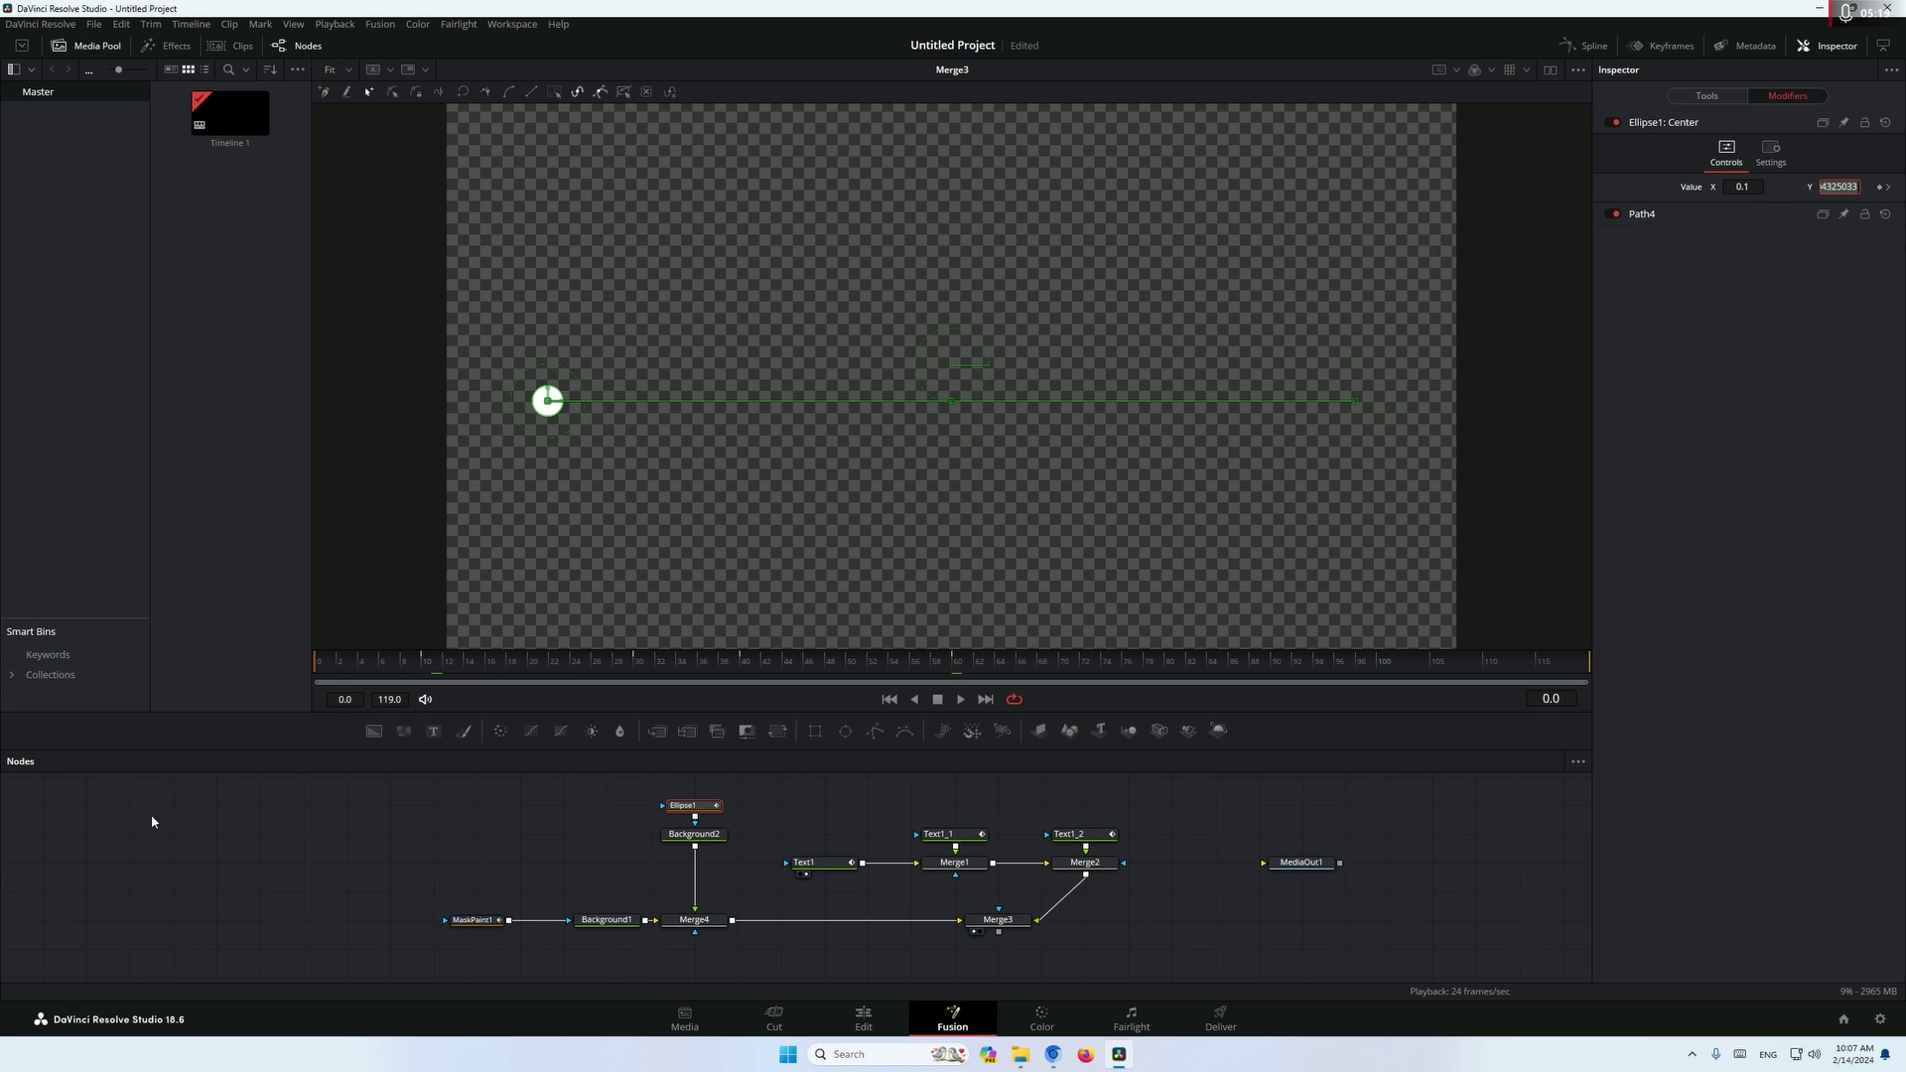
{"action": "key", "text": "space"}
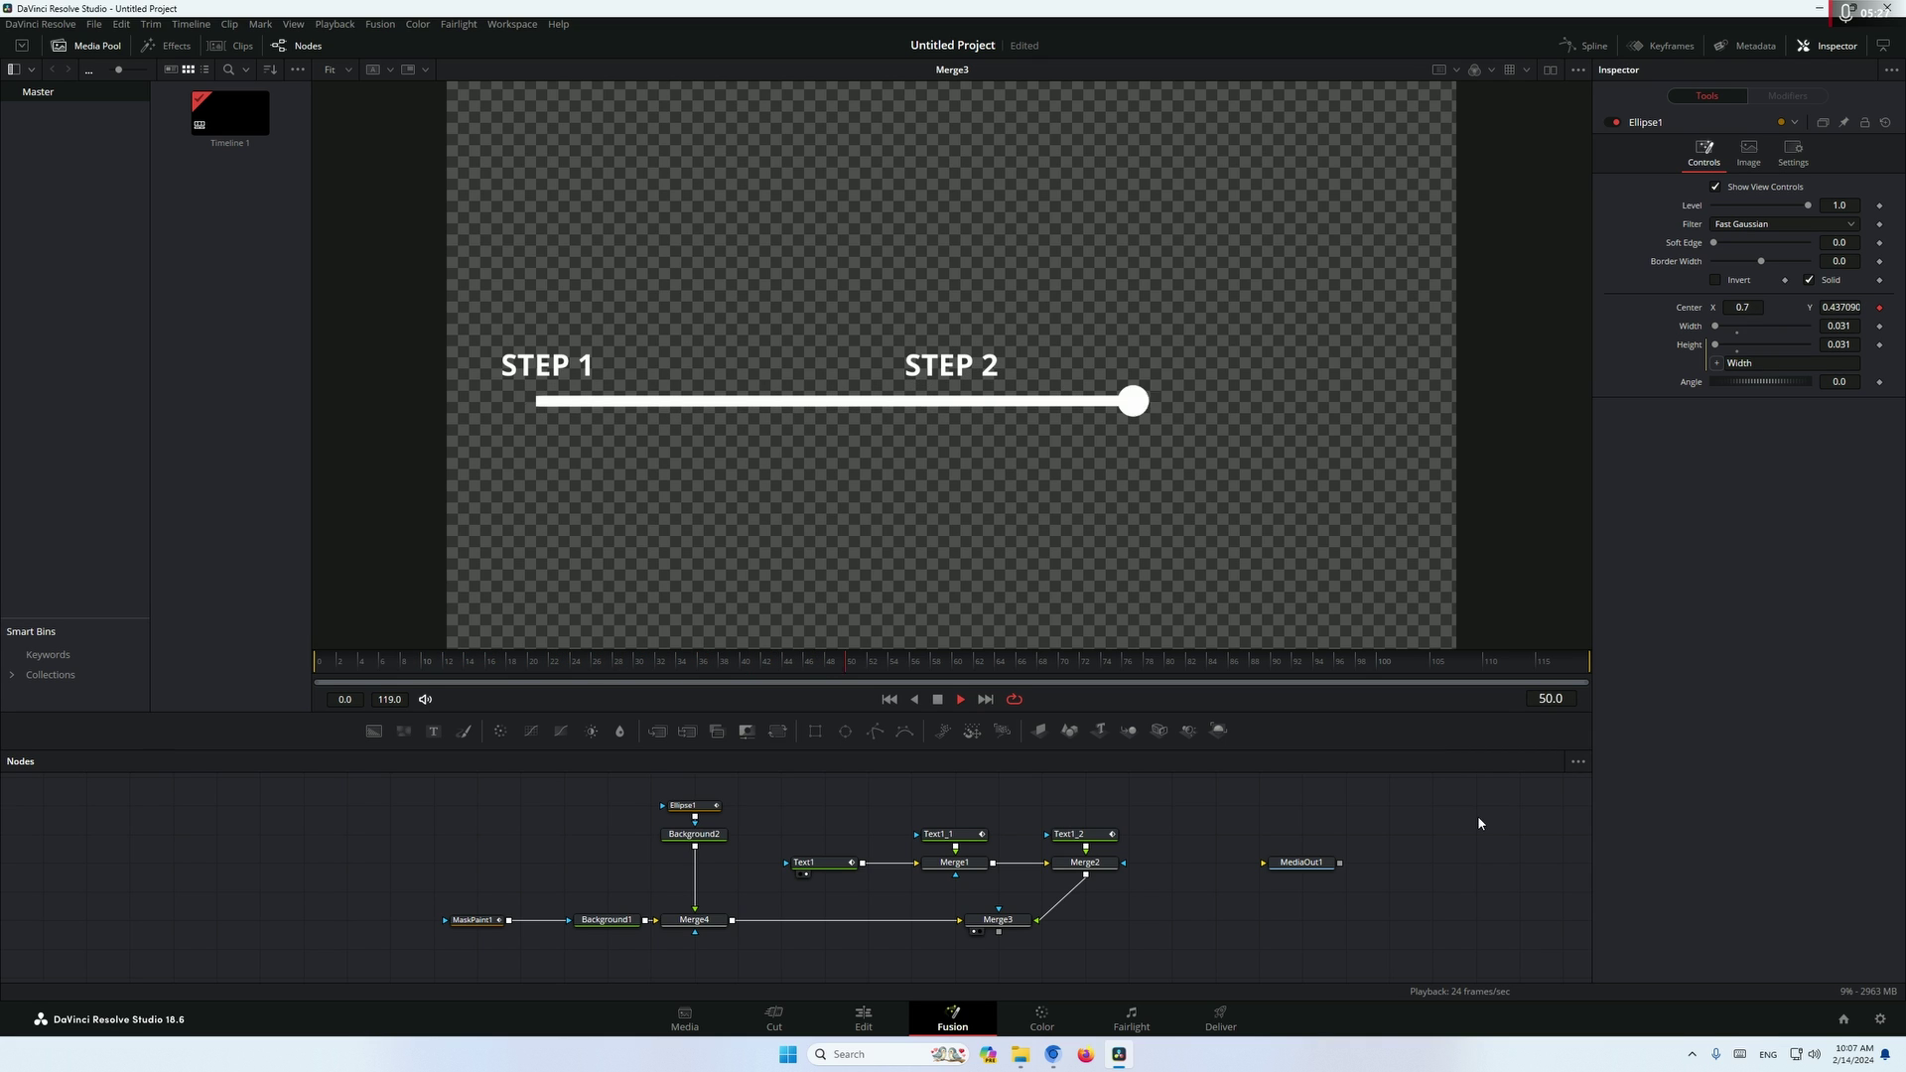
{"action": "key", "text": "space"}
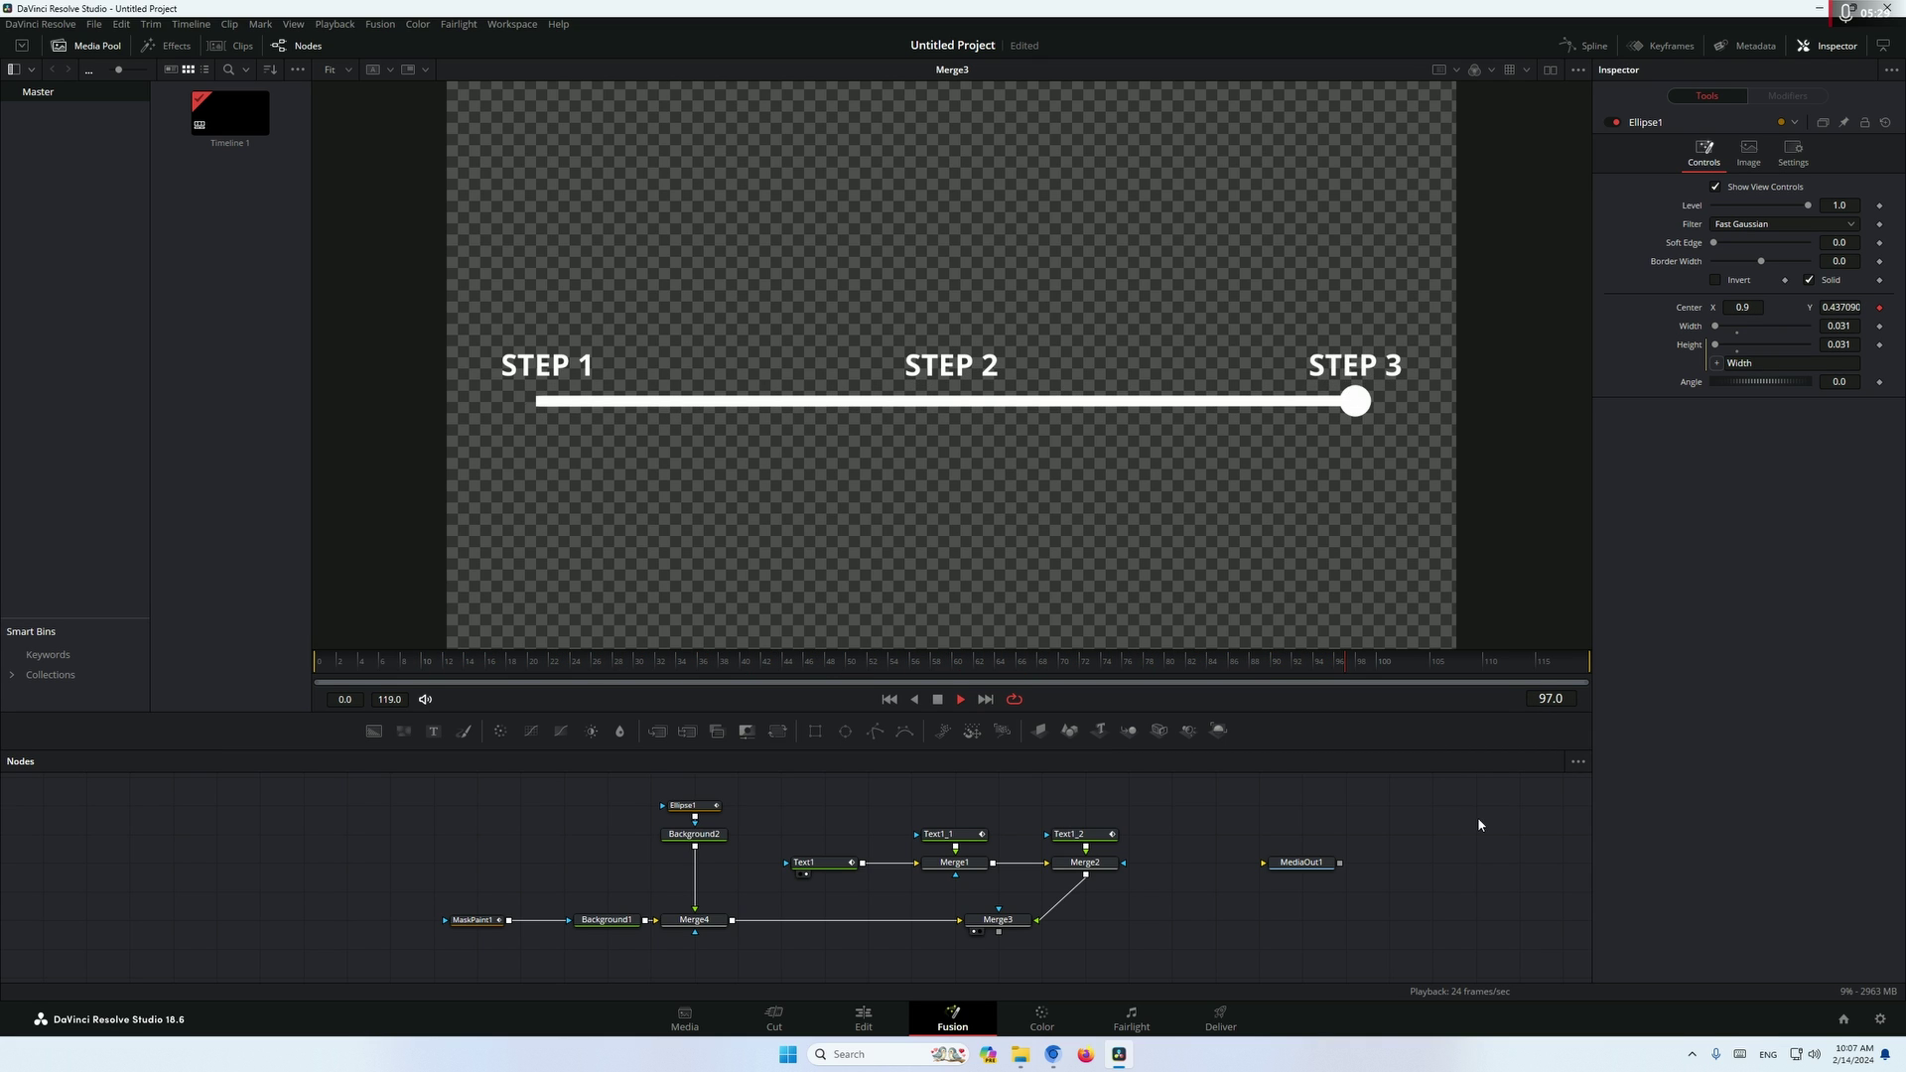
Move MediaOut1 aside, add a DVE node fed by Merge3, and show the DVE output in the viewer.
{"action": "left_click_drag", "start_coordinate": [1290, 876], "coordinate": [1509, 877]}
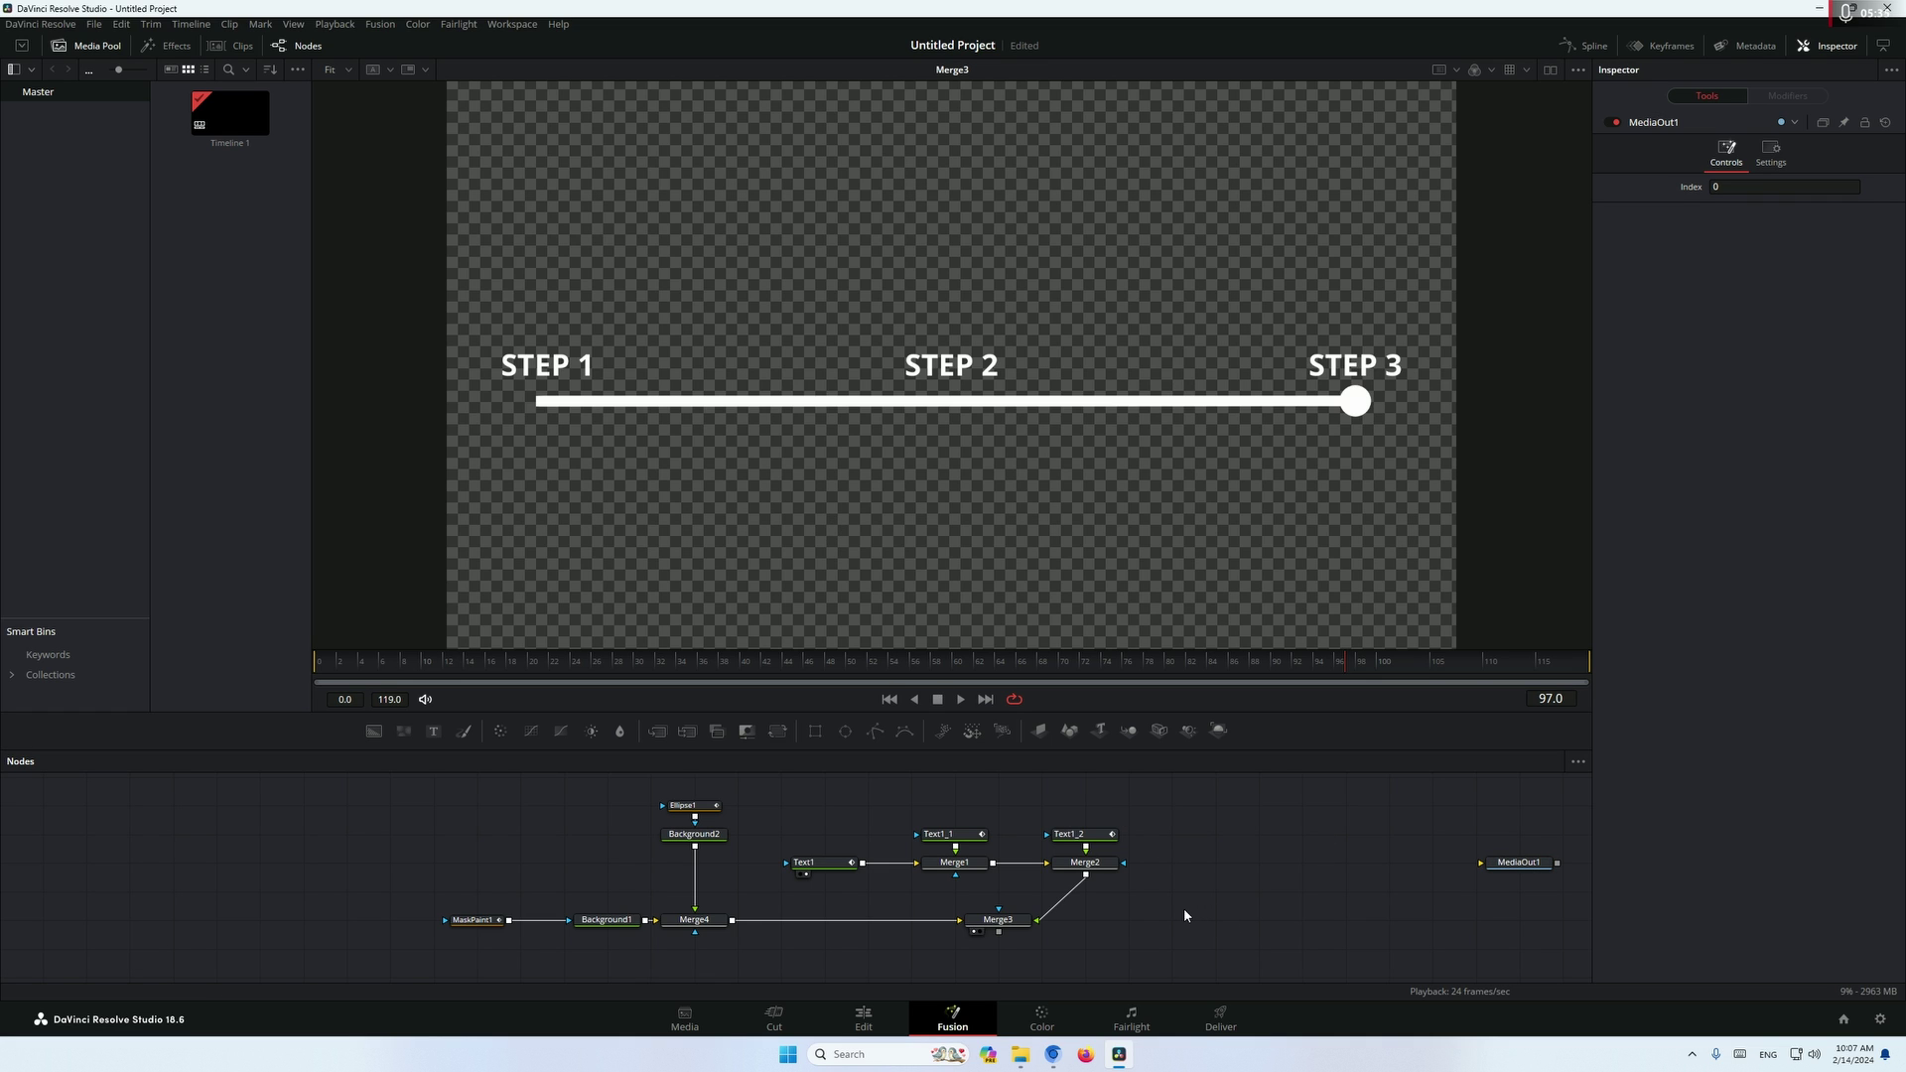
{"action": "key", "text": "shift+space"}
{"action": "type", "text": "dve"}
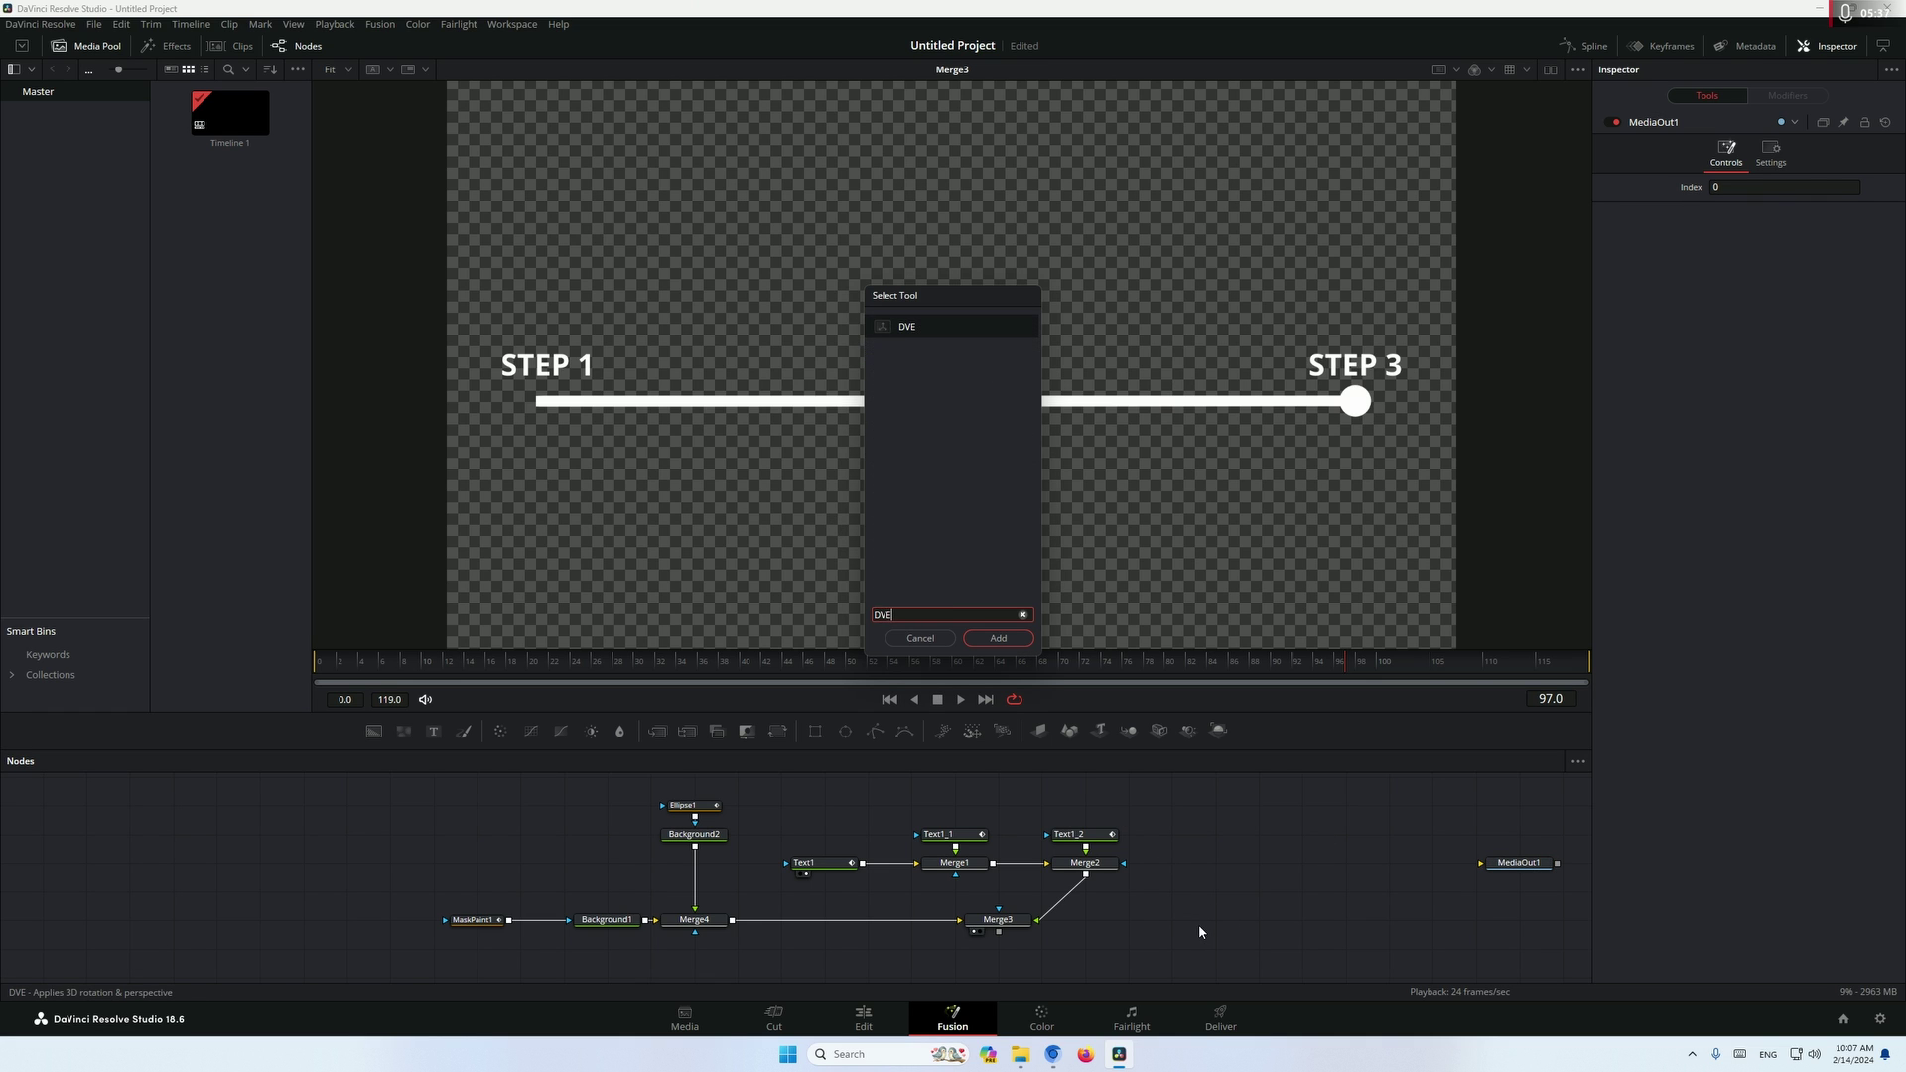
{"action": "key", "text": "Return"}
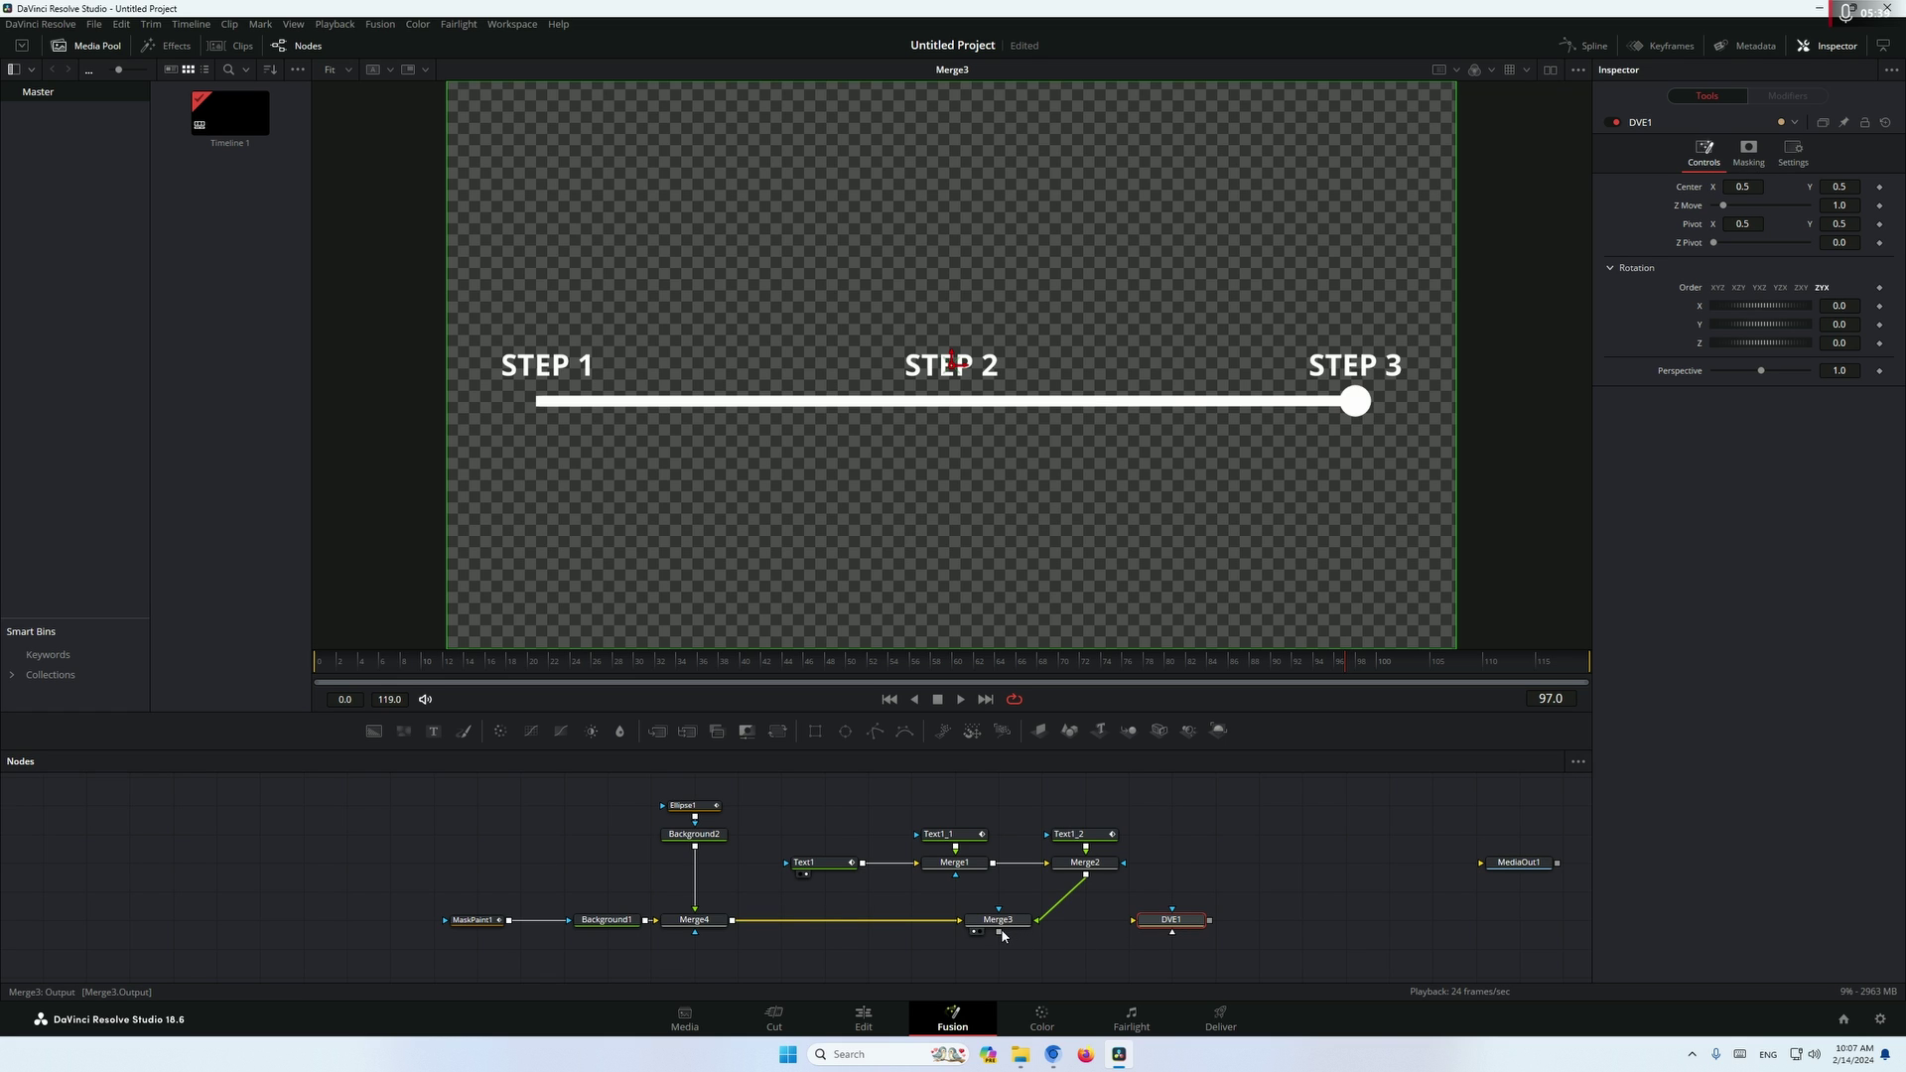
{"action": "left_click_drag", "start_coordinate": [1001, 933], "coordinate": [1211, 928]}
{"action": "left_click_drag", "start_coordinate": [1099, 389], "coordinate": [1099, 390]}
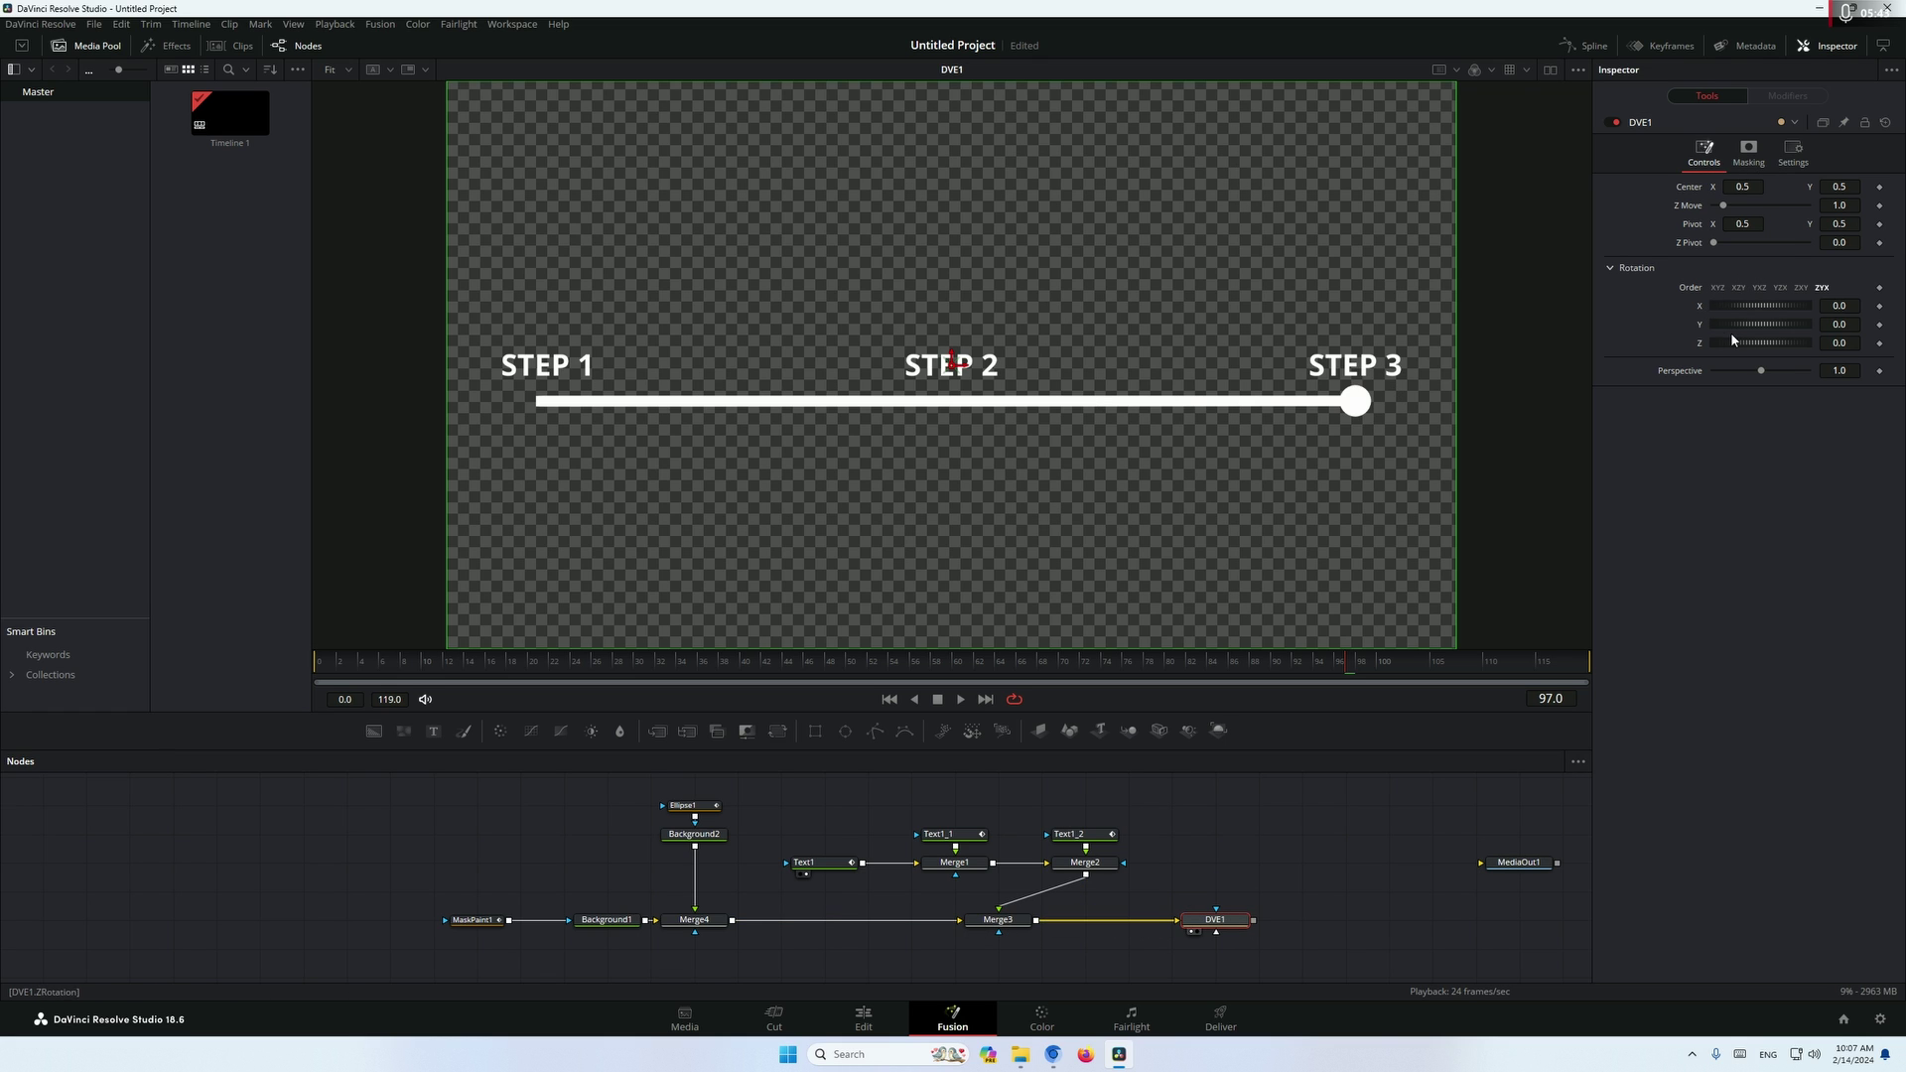
Try a DVE1 Y rotation of 31.3 with center X at 0.548 and play the animation from the start.
{"action": "left_click_drag", "start_coordinate": [1745, 330], "coordinate": [1752, 330]}
{"action": "left_click_drag", "start_coordinate": [1742, 187], "coordinate": [1782, 192]}
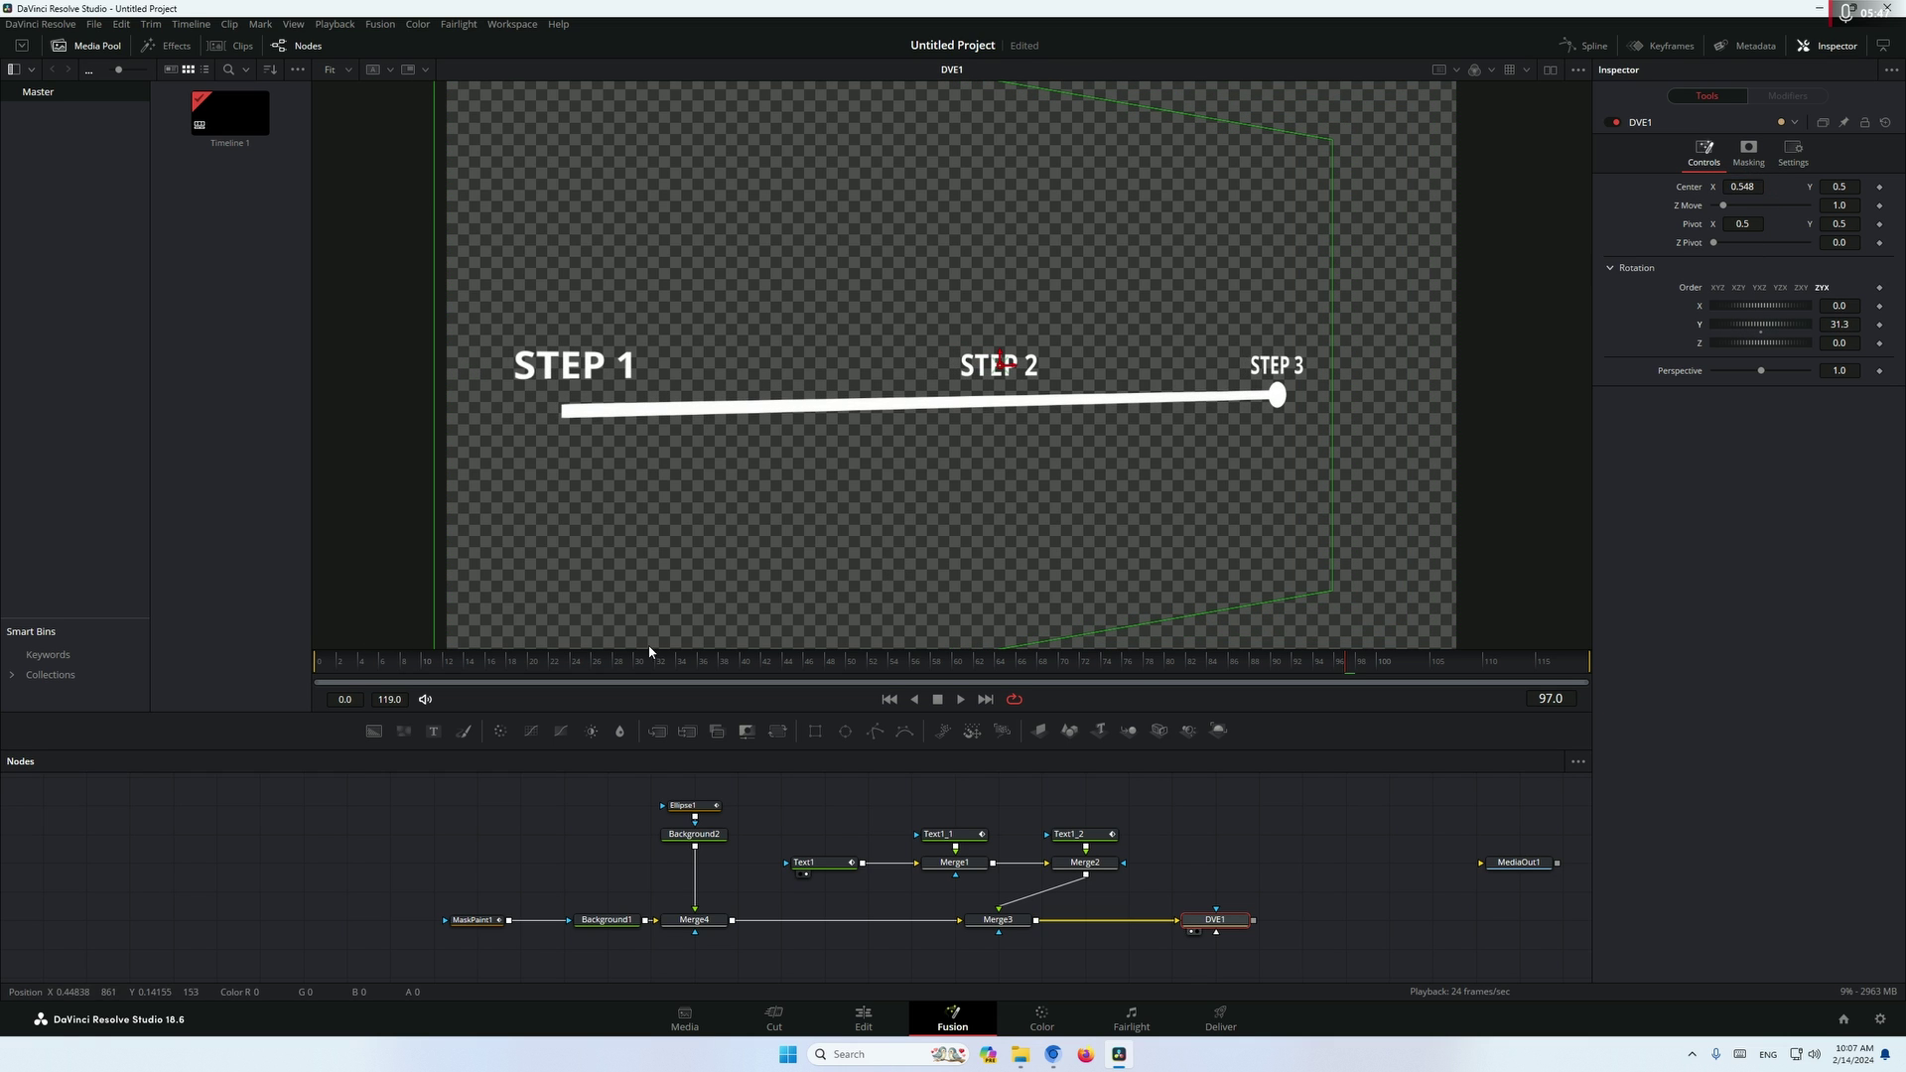
{"action": "left_click_drag", "start_coordinate": [415, 665], "coordinate": [206, 679]}
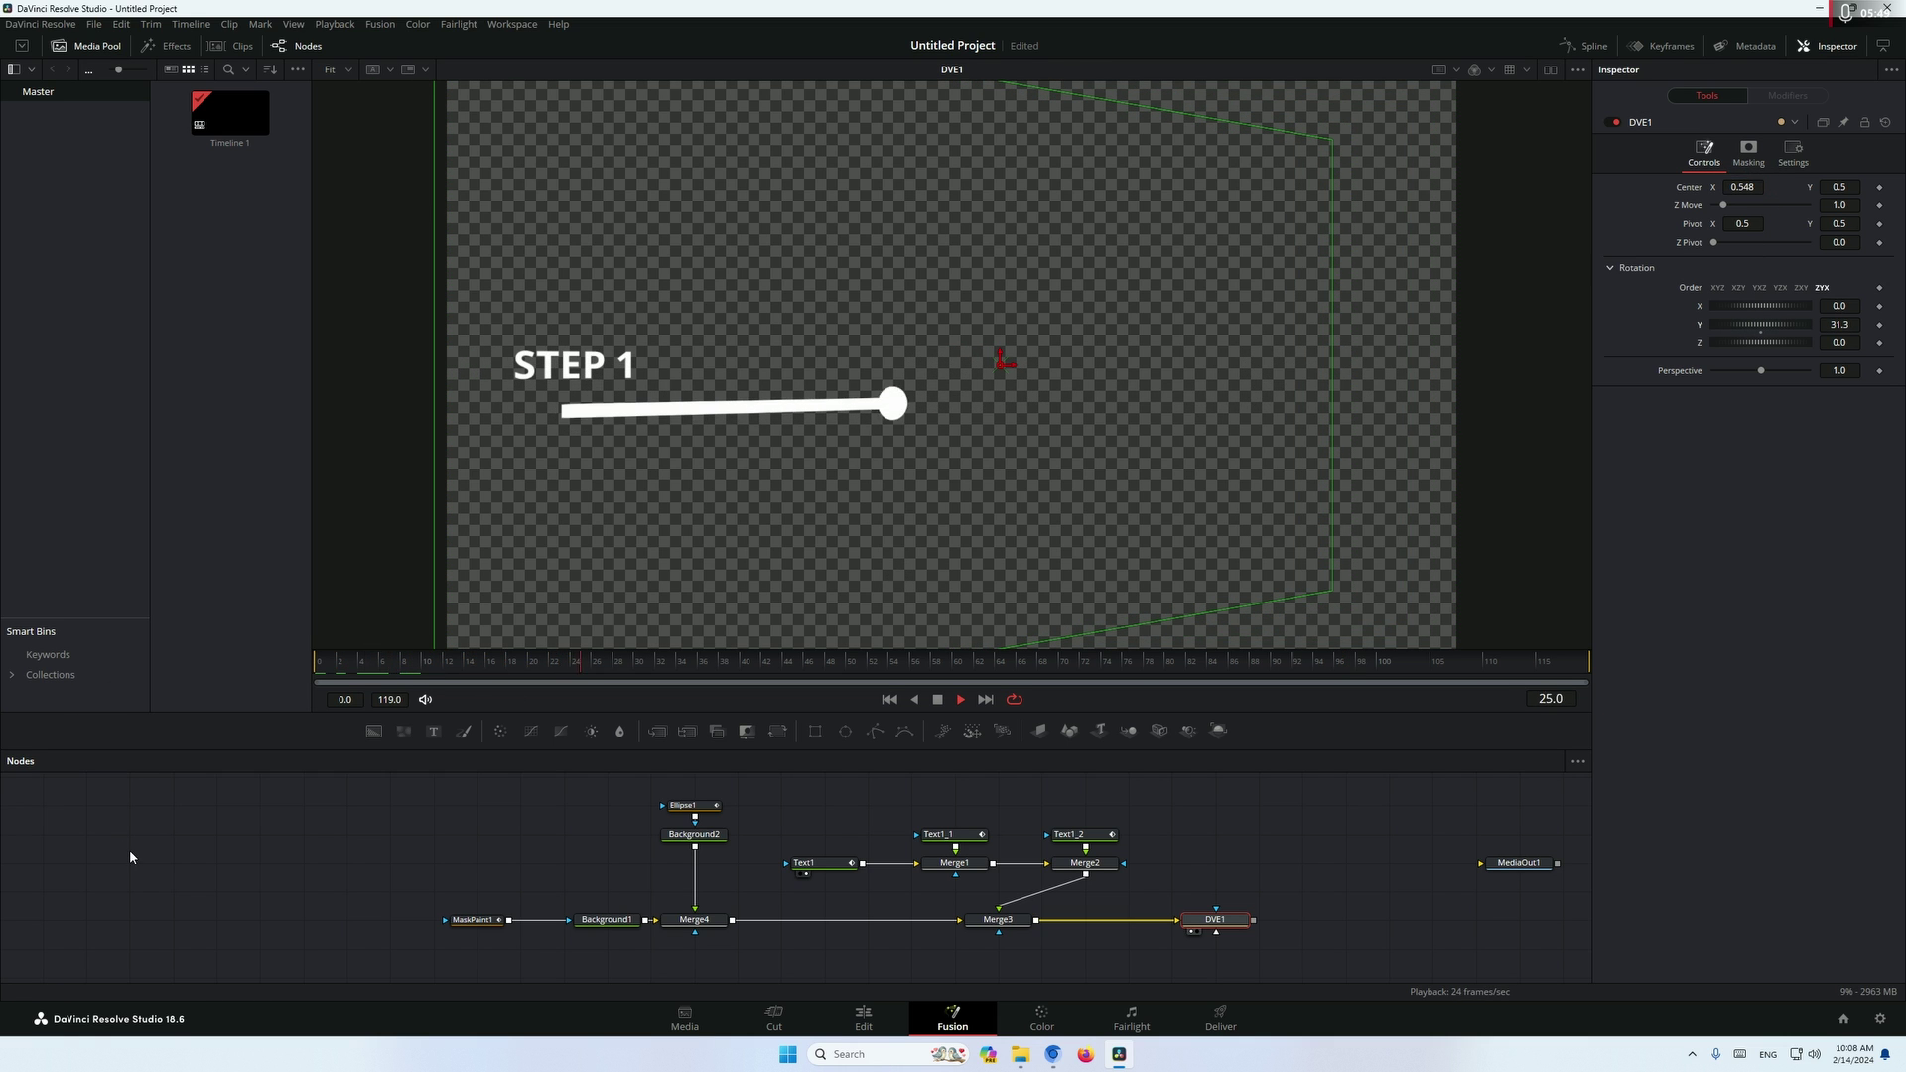
Set DVE1's Y rotation to -41.7, center X to 0.376 and Z Move to 0.79, and play the animation.
{"action": "left_click_drag", "start_coordinate": [1795, 322], "coordinate": [1771, 325]}
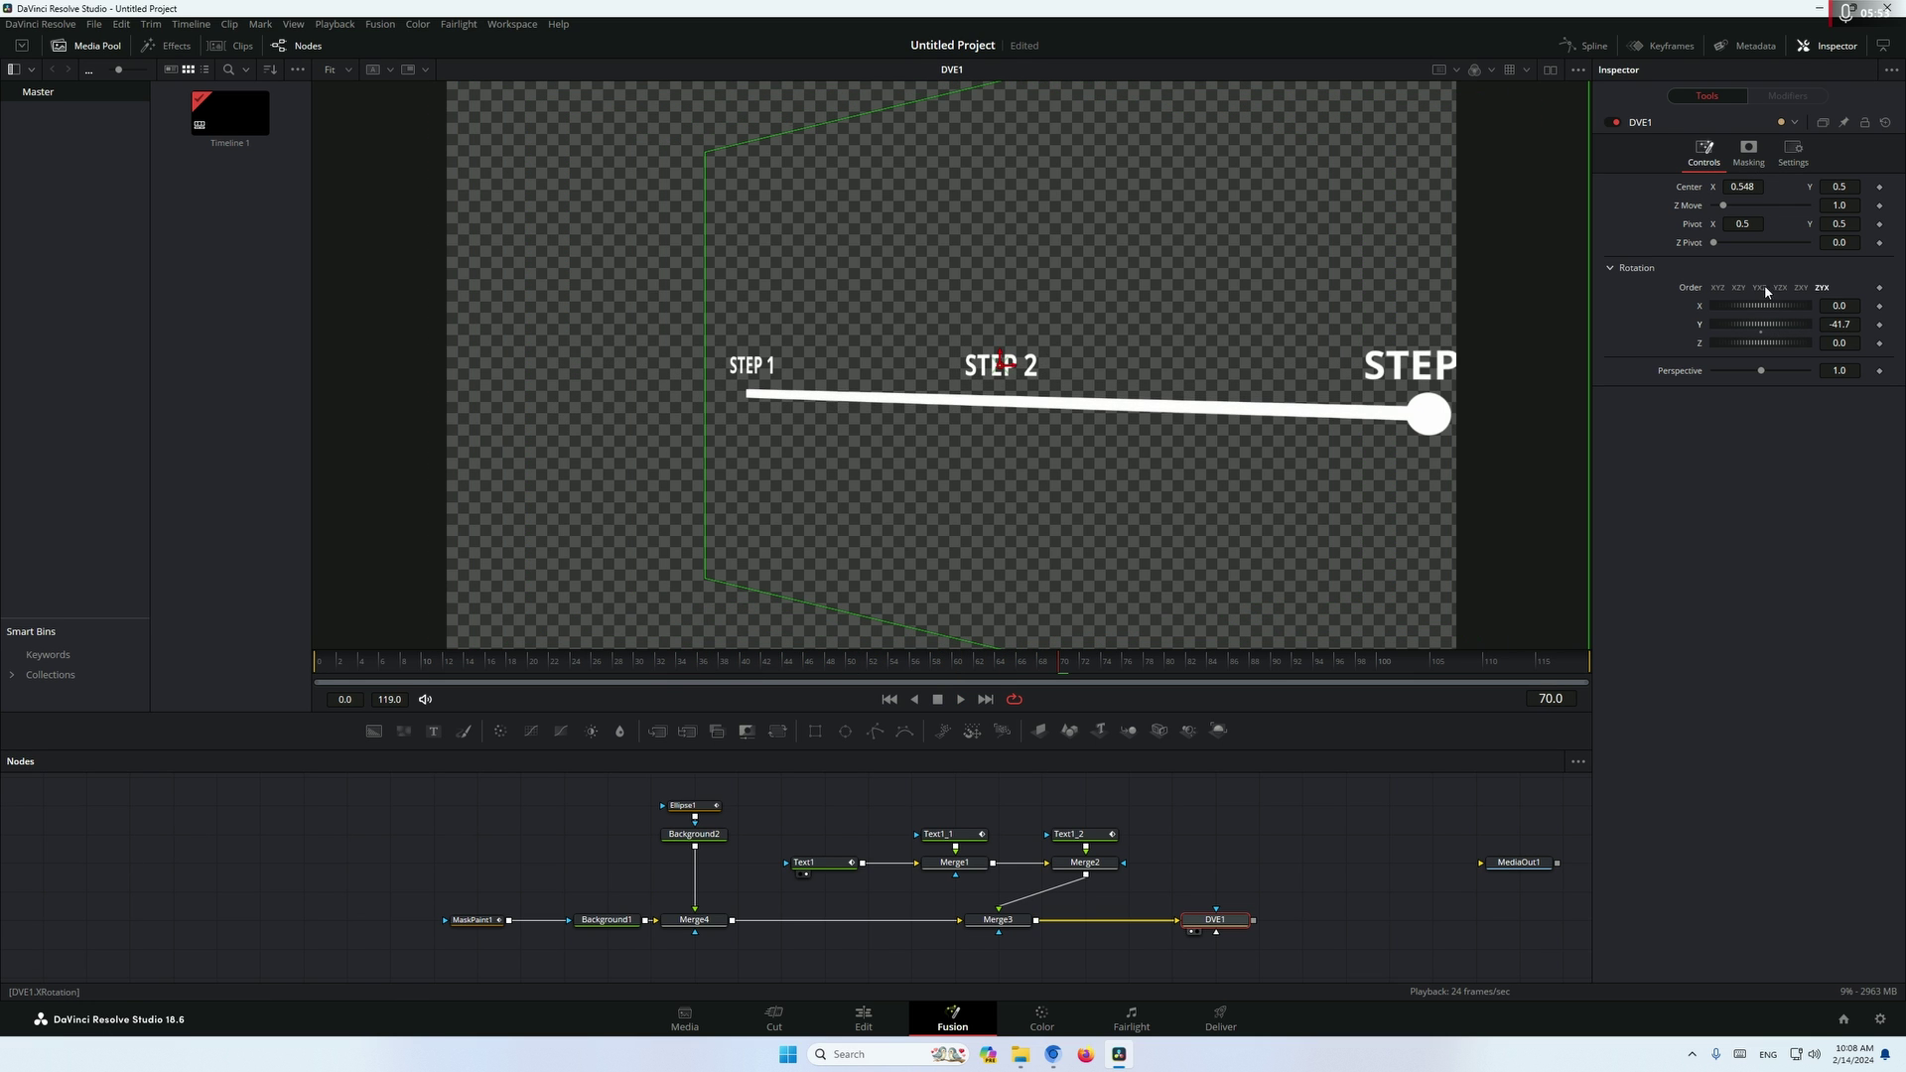
{"action": "mouse_move", "coordinate": [1753, 195]}
{"action": "left_mouse_down"}
{"action": "mouse_move", "coordinate": [1638, 187]}
{"action": "mouse_move", "coordinate": [1722, 210]}
{"action": "mouse_move", "coordinate": [1755, 187]}
{"action": "left_mouse_up"}
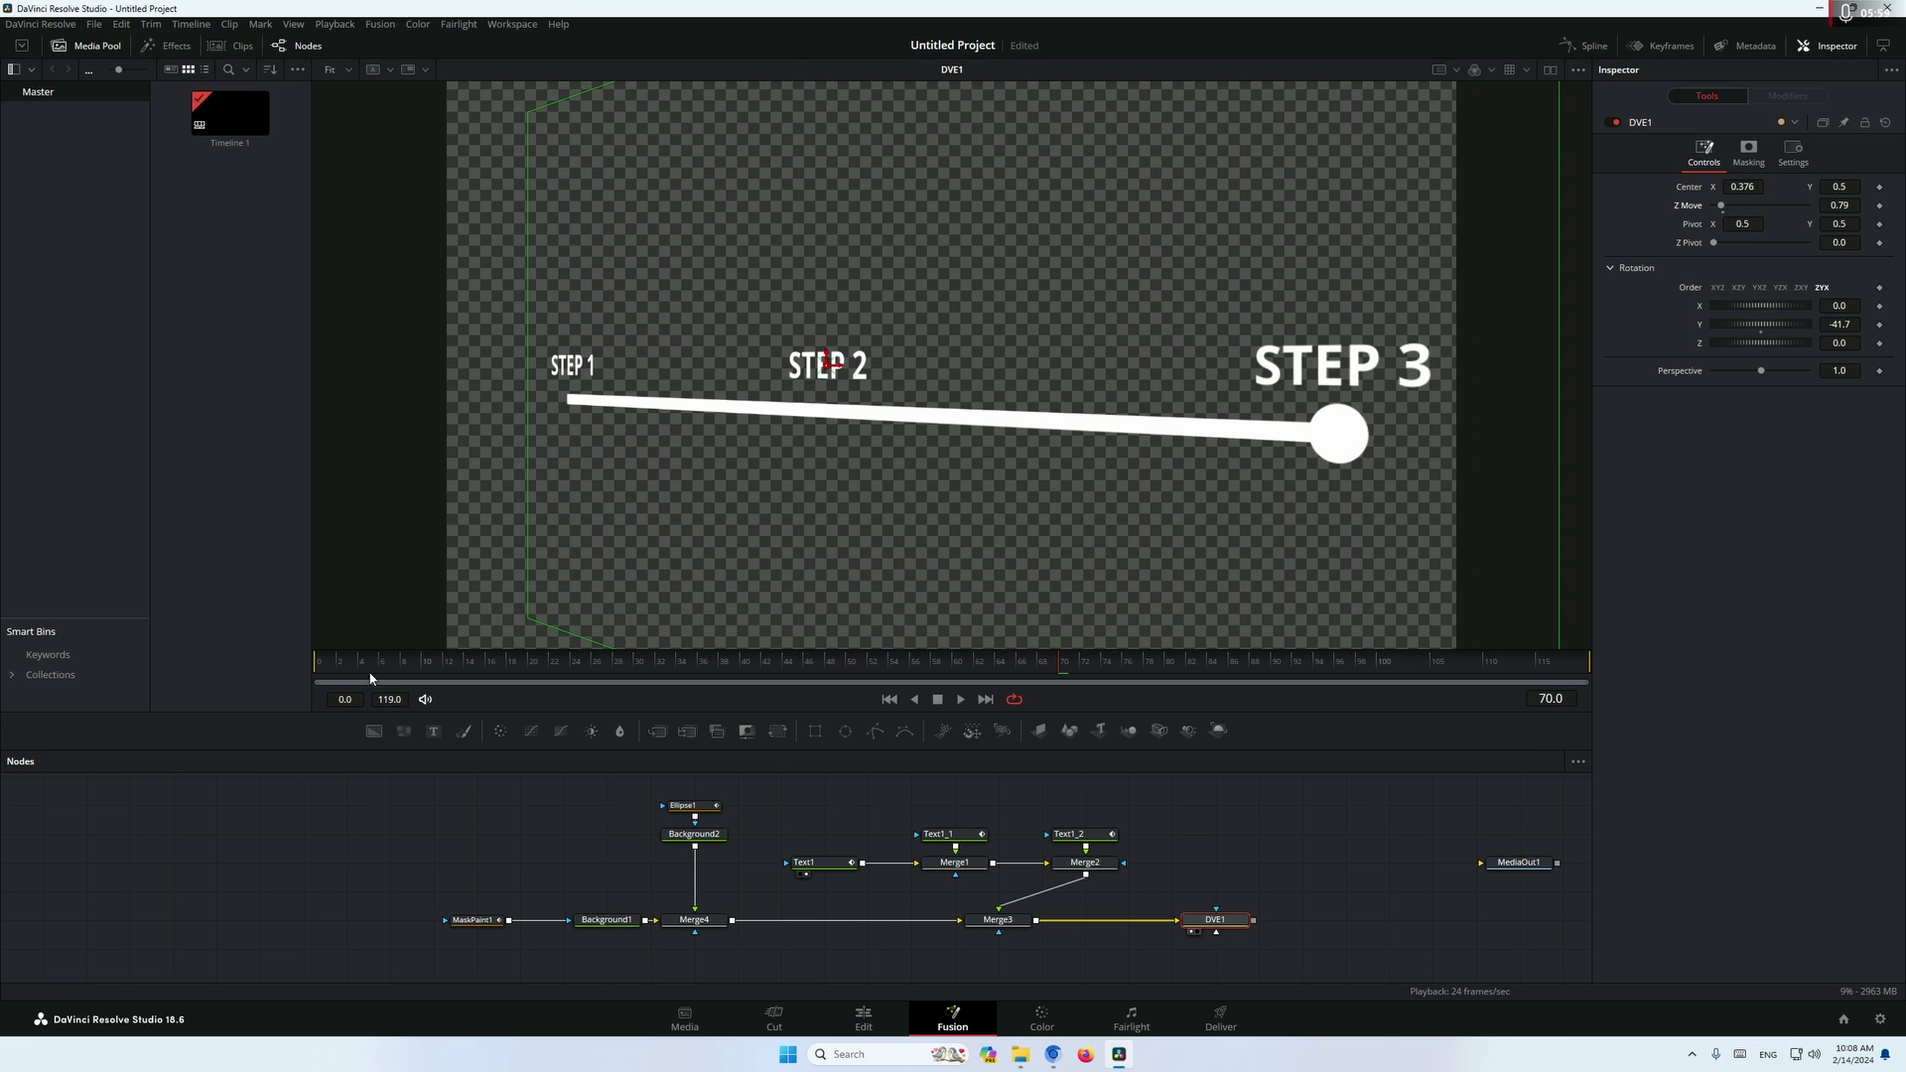
{"action": "left_click_drag", "start_coordinate": [360, 659], "coordinate": [19, 778]}
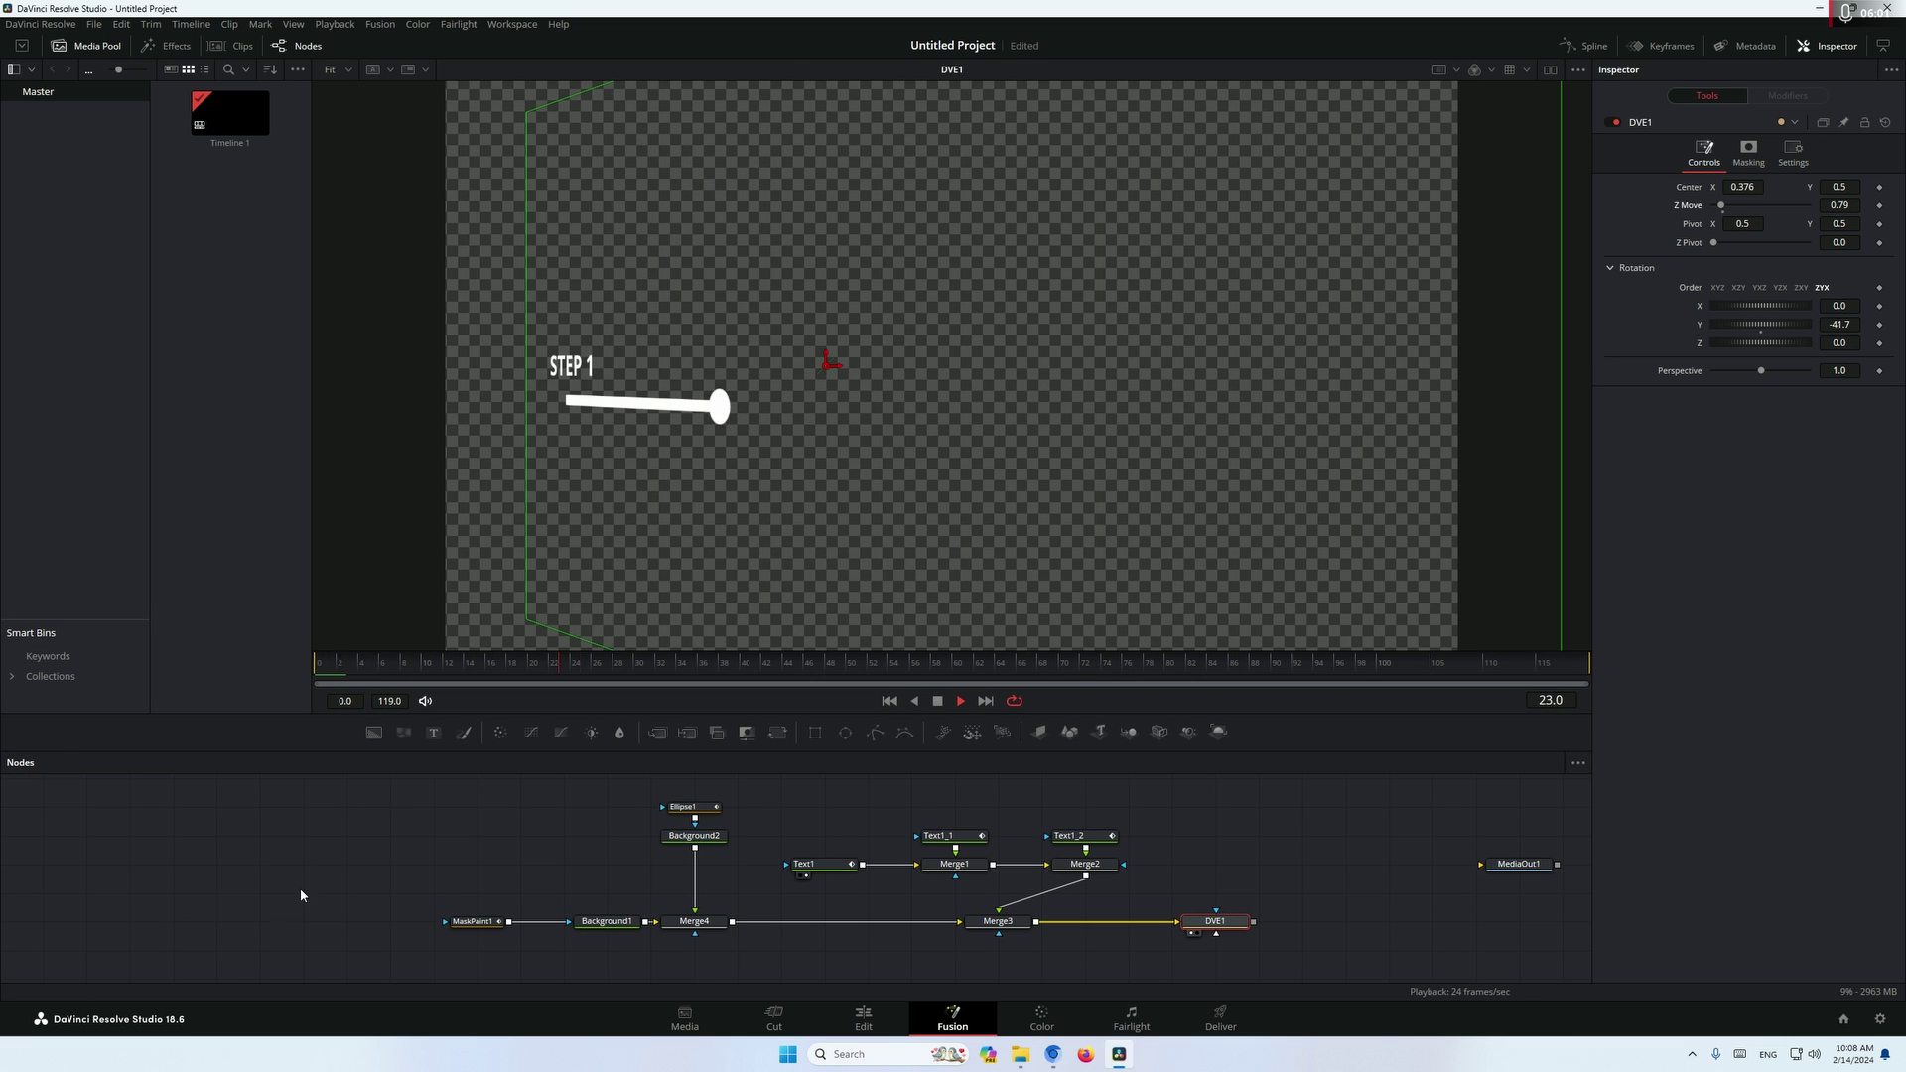
{"action": "key", "text": "space"}
Connect DVE1 to MediaOut1 and play the finished composition full screen from the start on the Edit page.
{"action": "left_click_drag", "start_coordinate": [1359, 887], "coordinate": [1162, 884]}
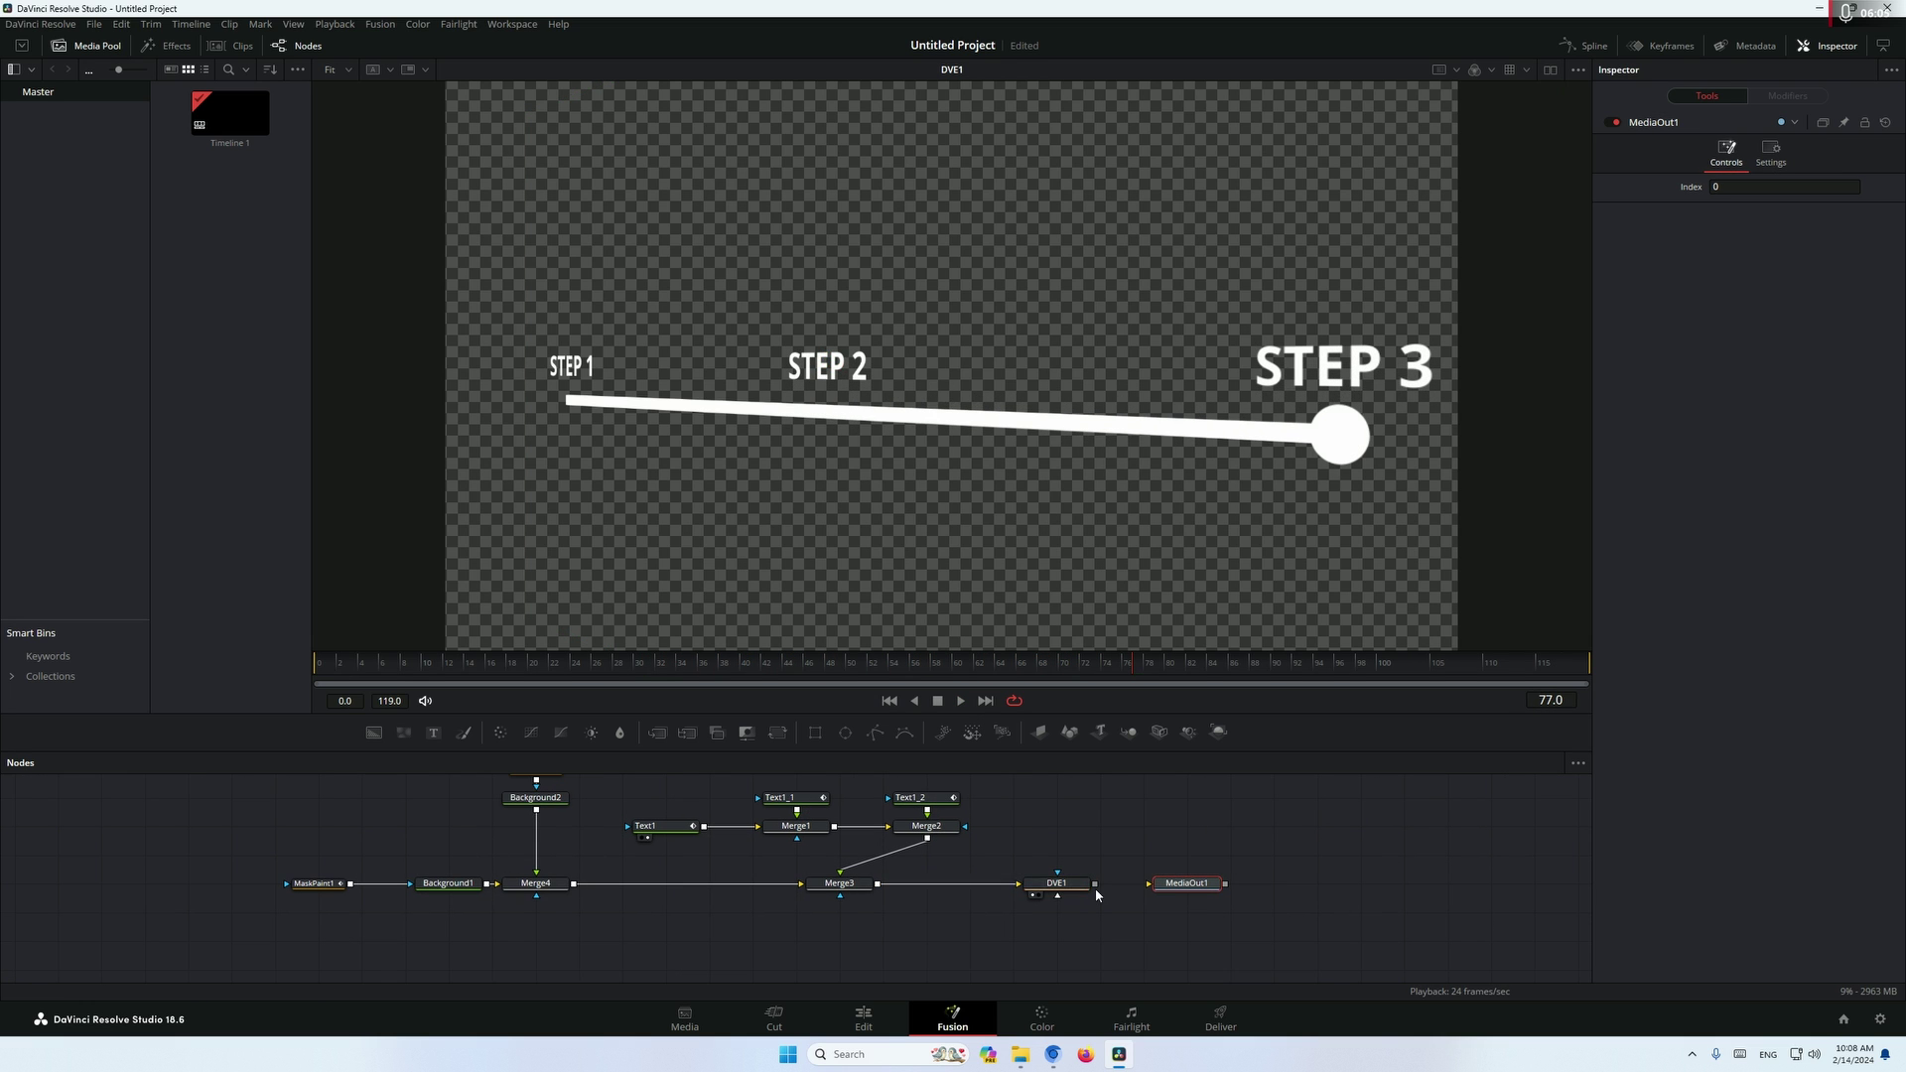
{"action": "left_click", "coordinate": [861, 1019]}
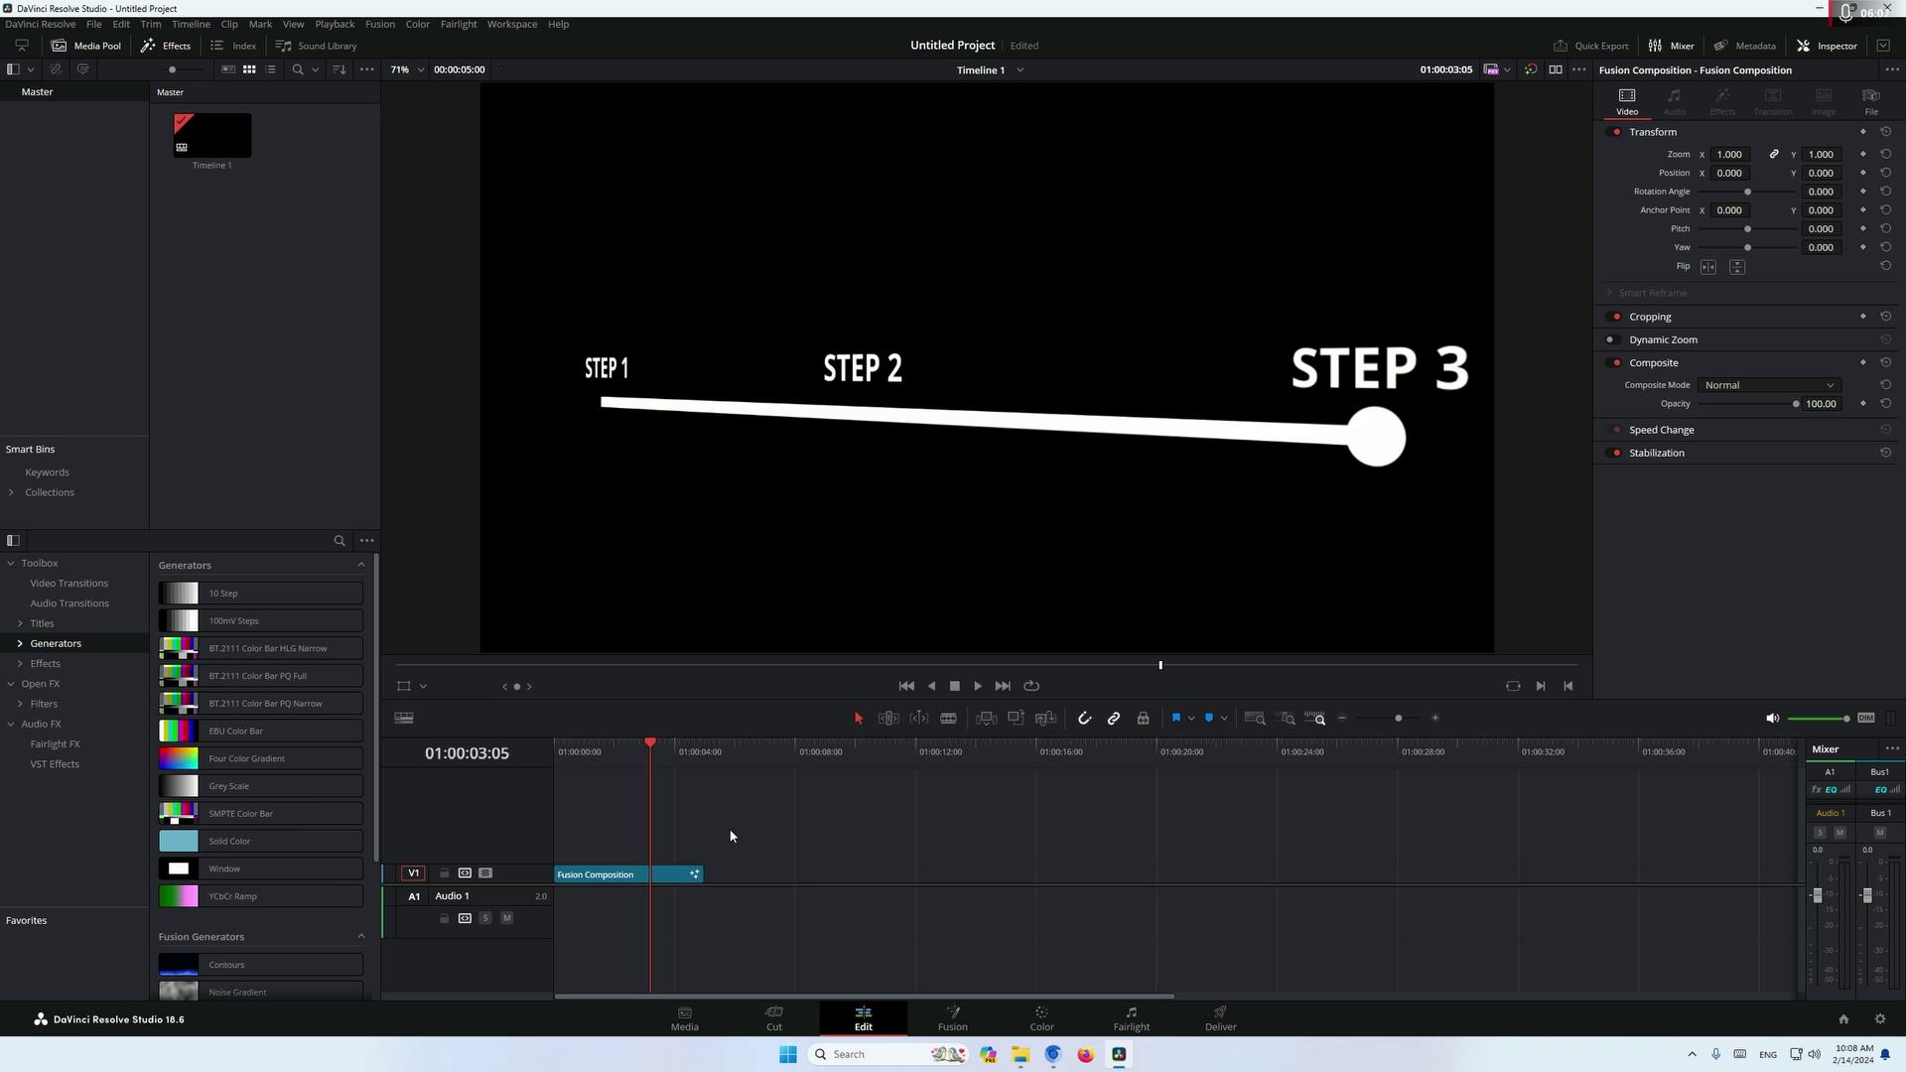
{"action": "key", "text": "Home"}
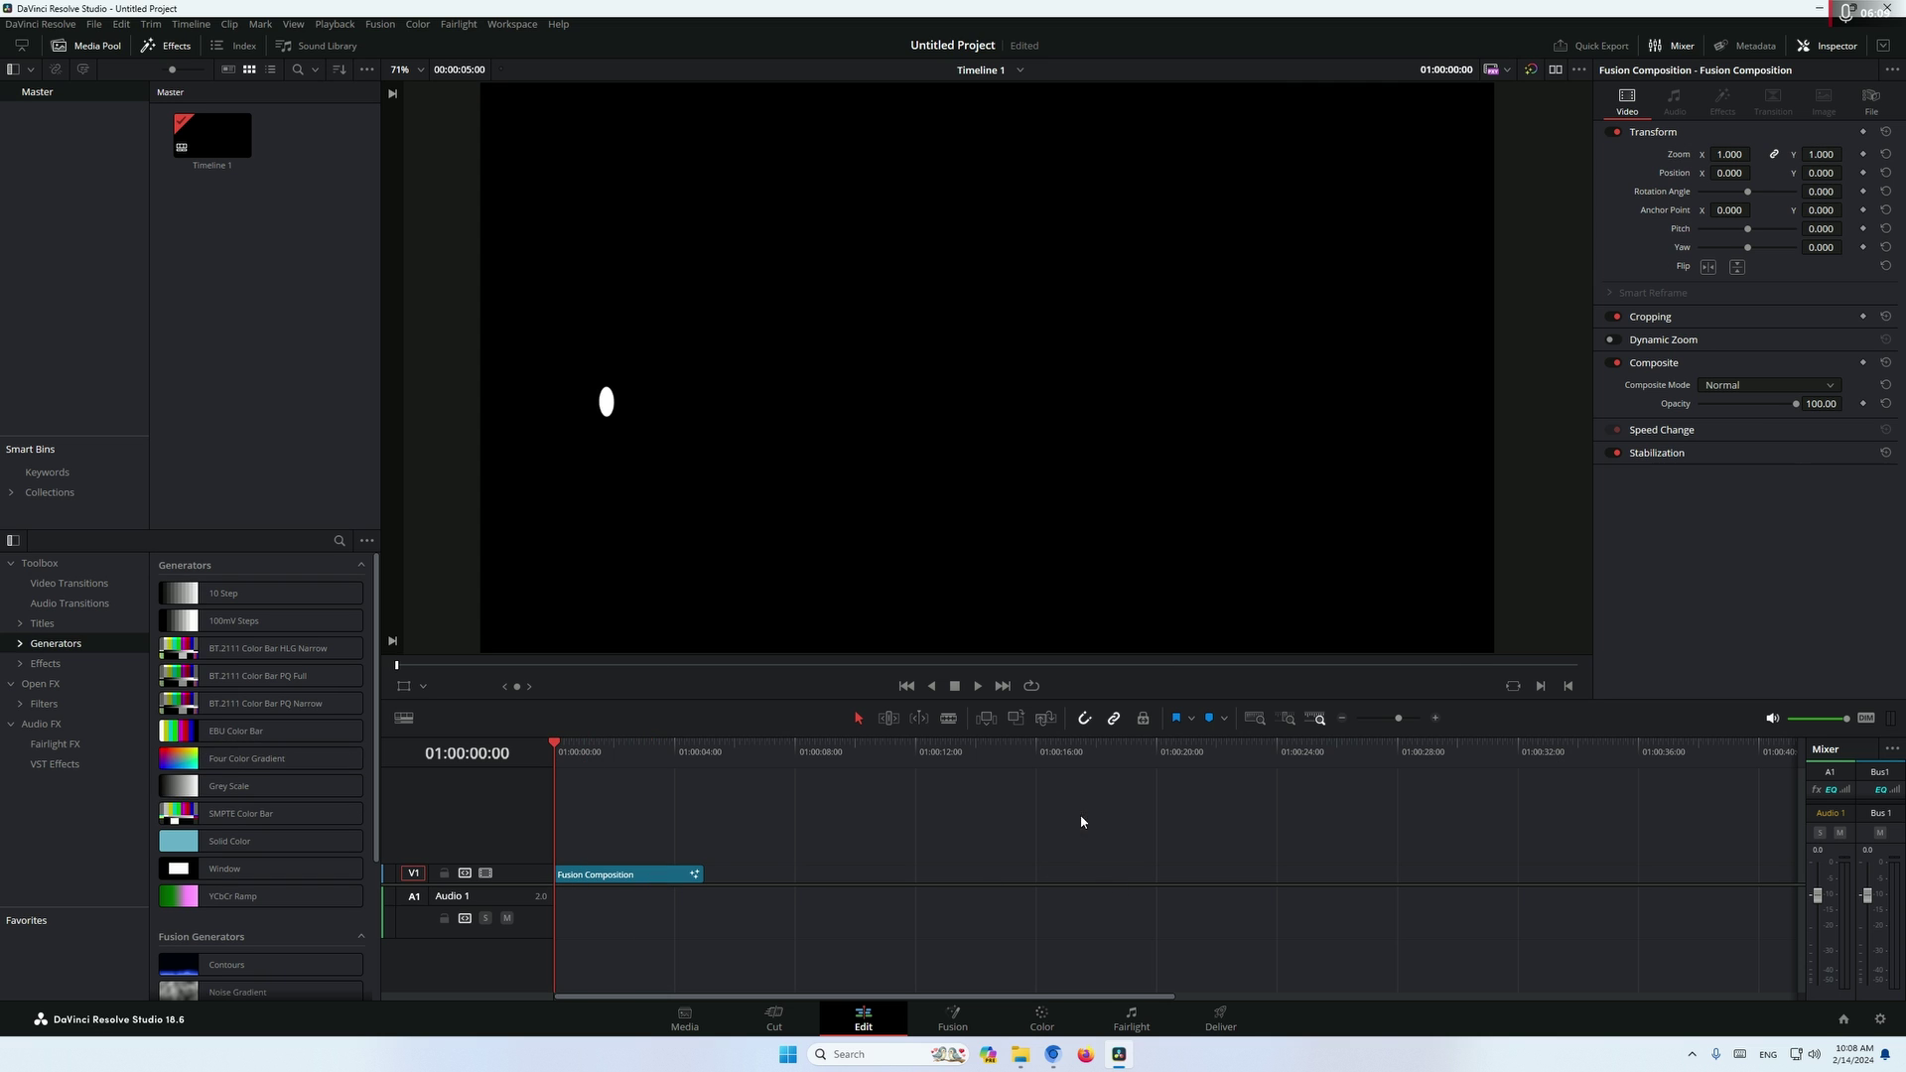
{"action": "key", "text": "ctrl+f"}
{"action": "key", "text": "space"}
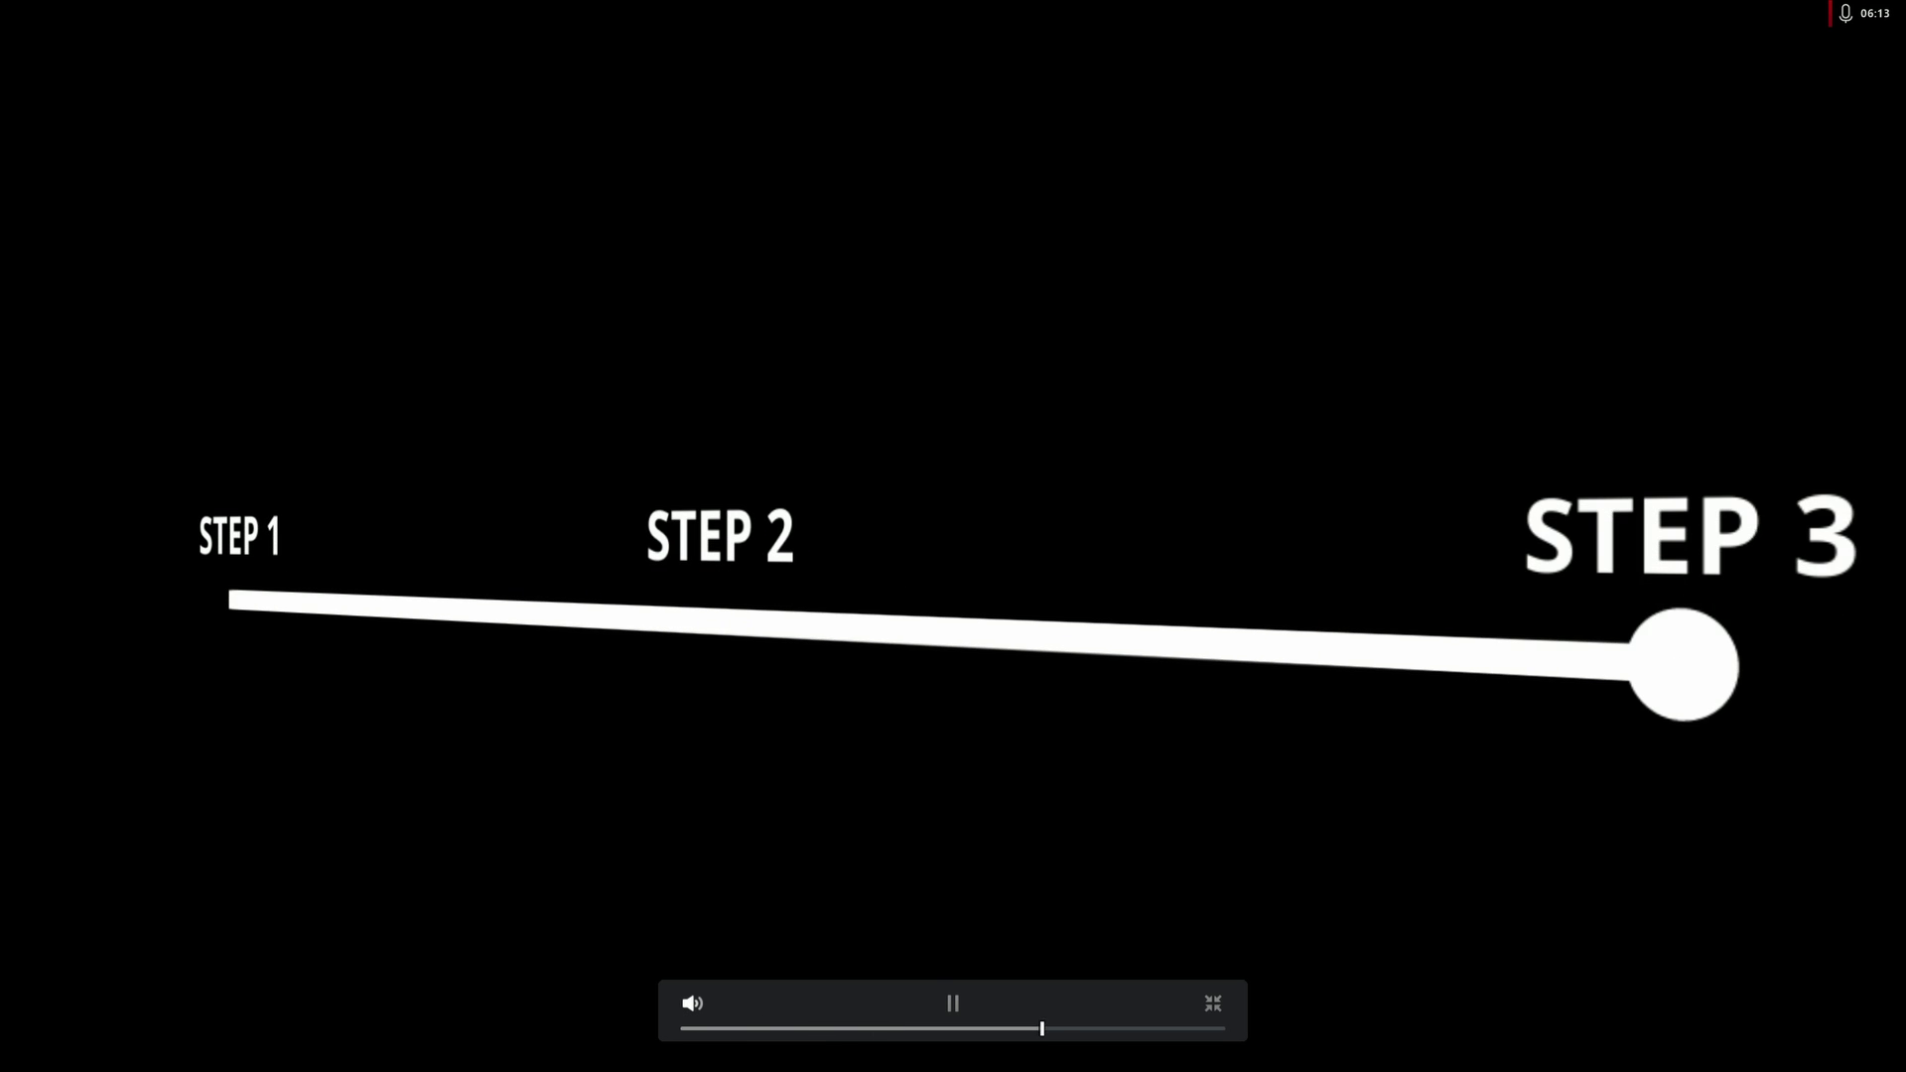
{"action": "key", "text": "ctrl+f"}
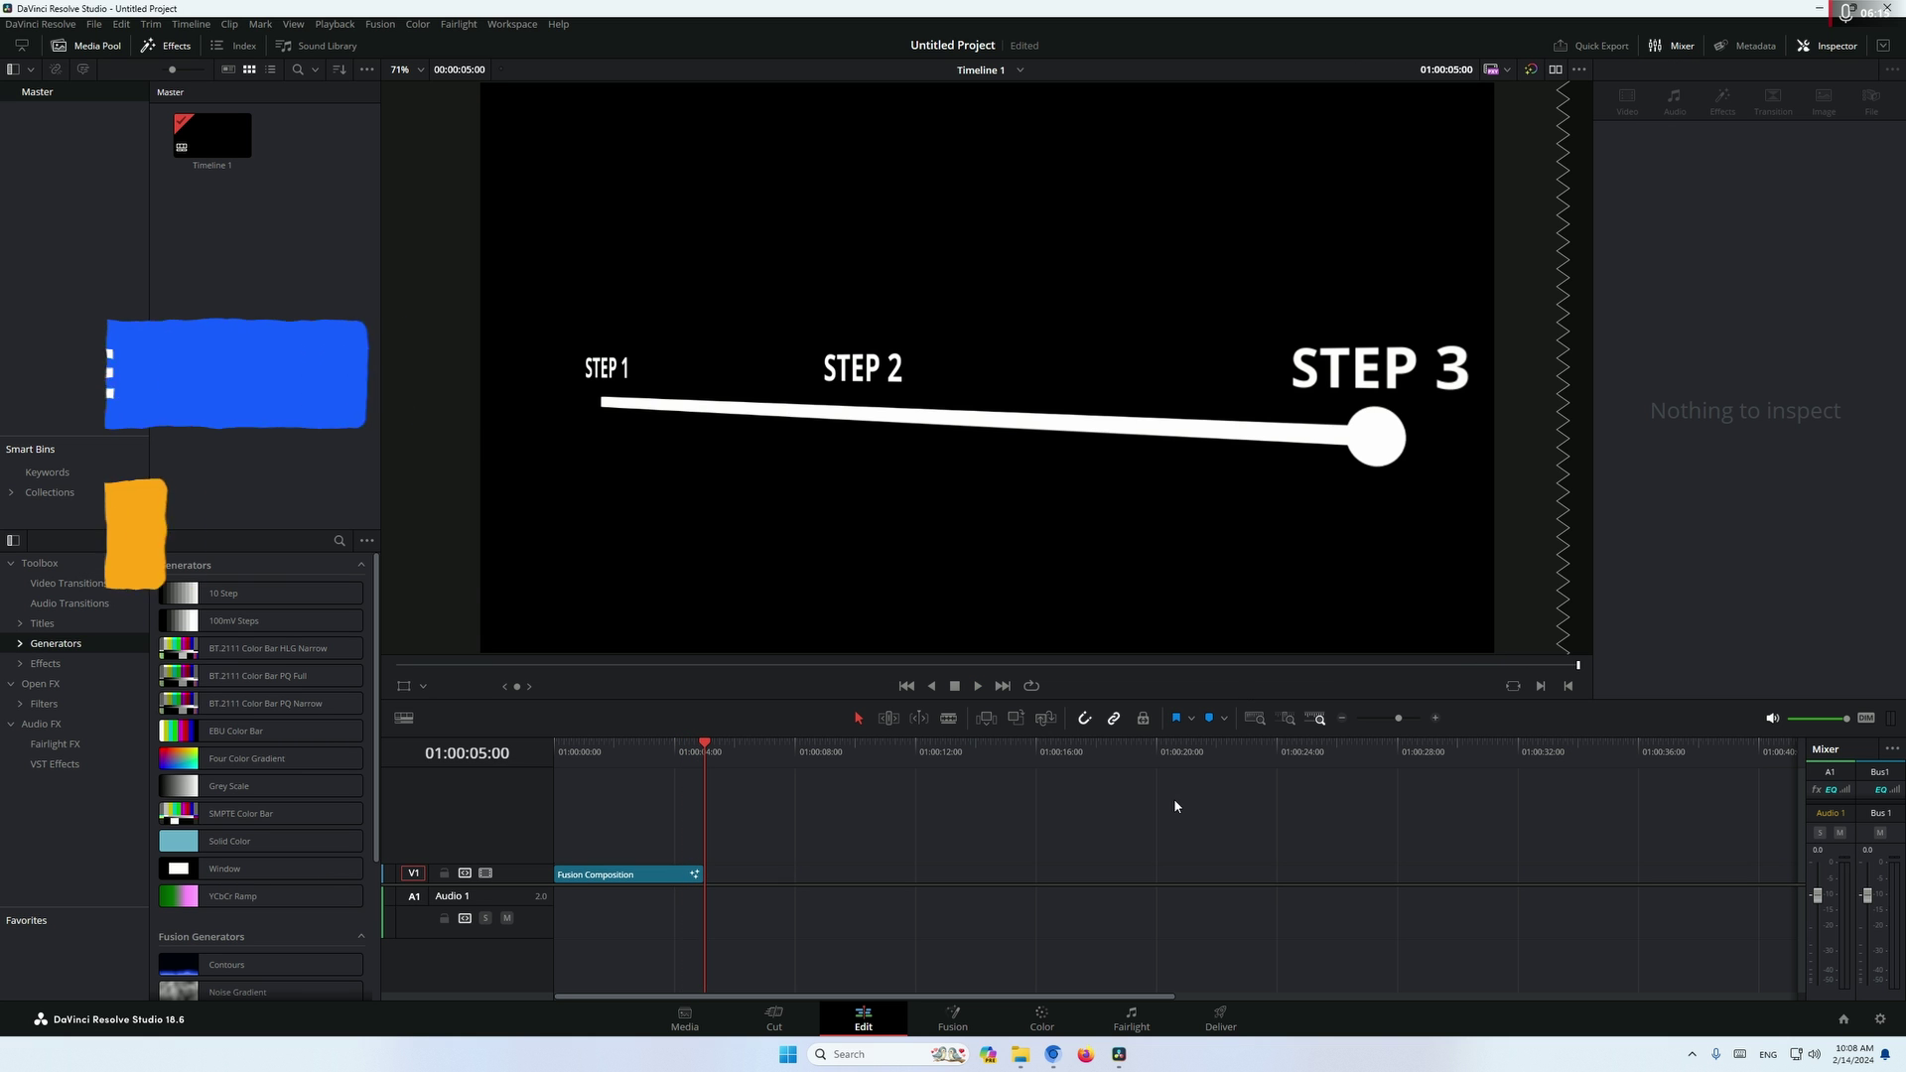